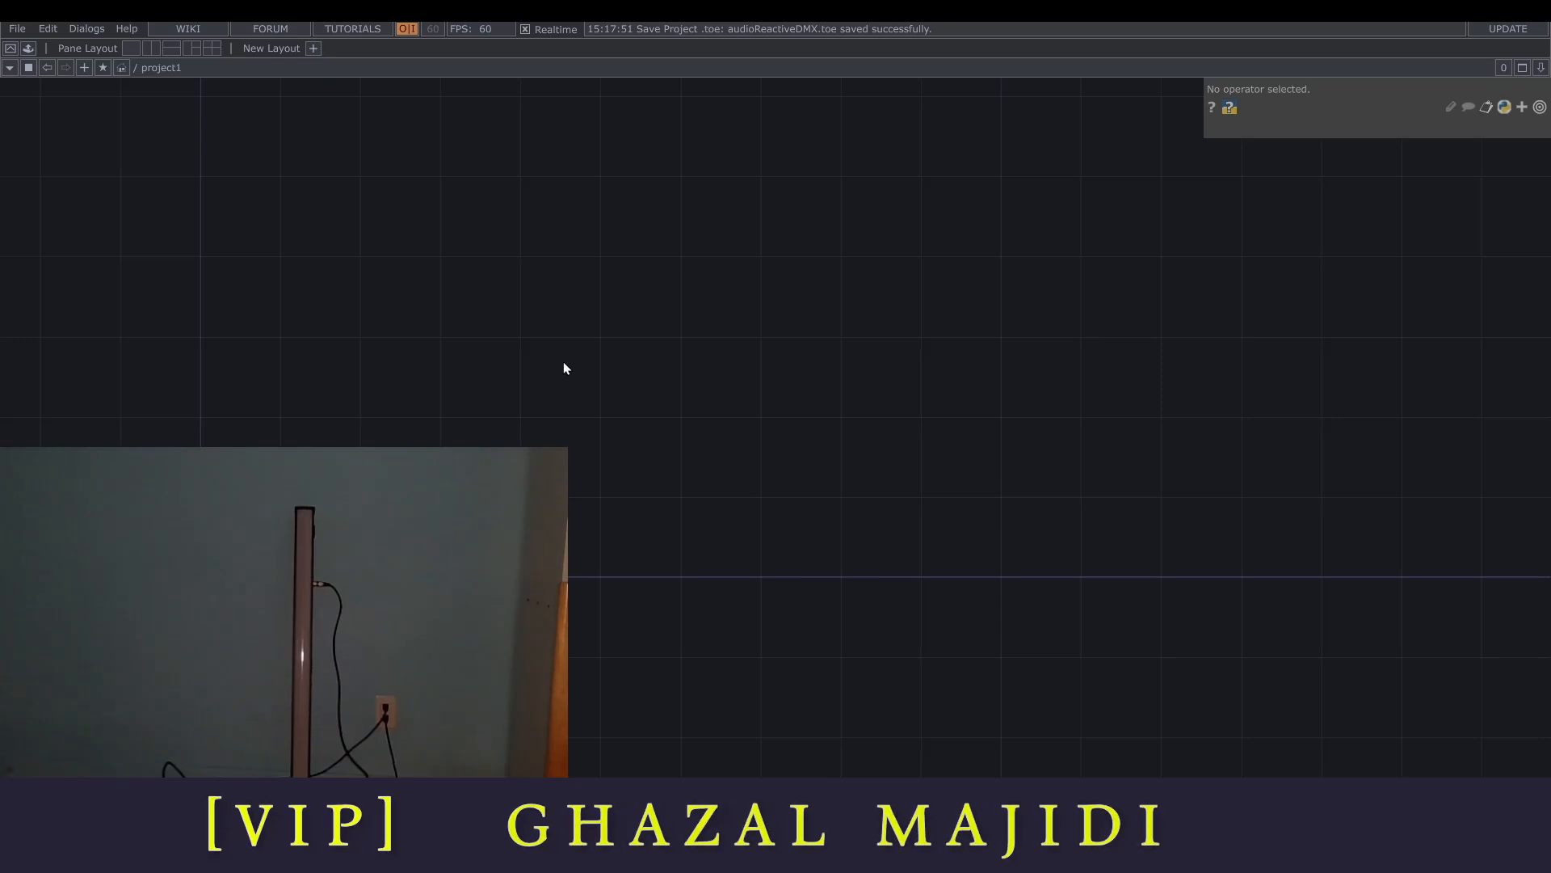
Add a Constant CHOP to the empty network.
key(Tab)
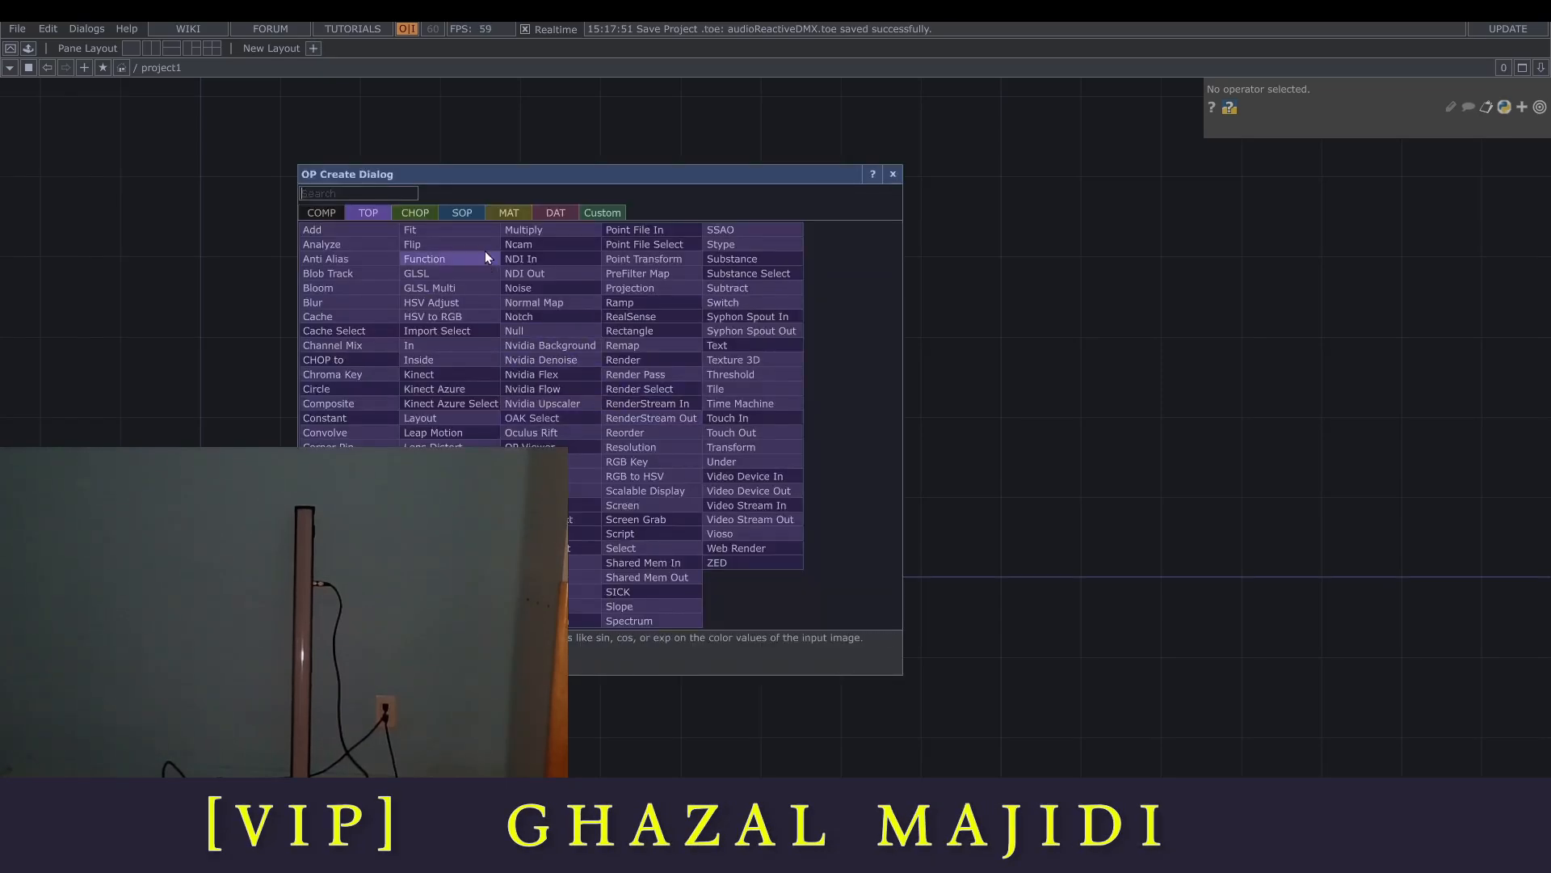
click(416, 213)
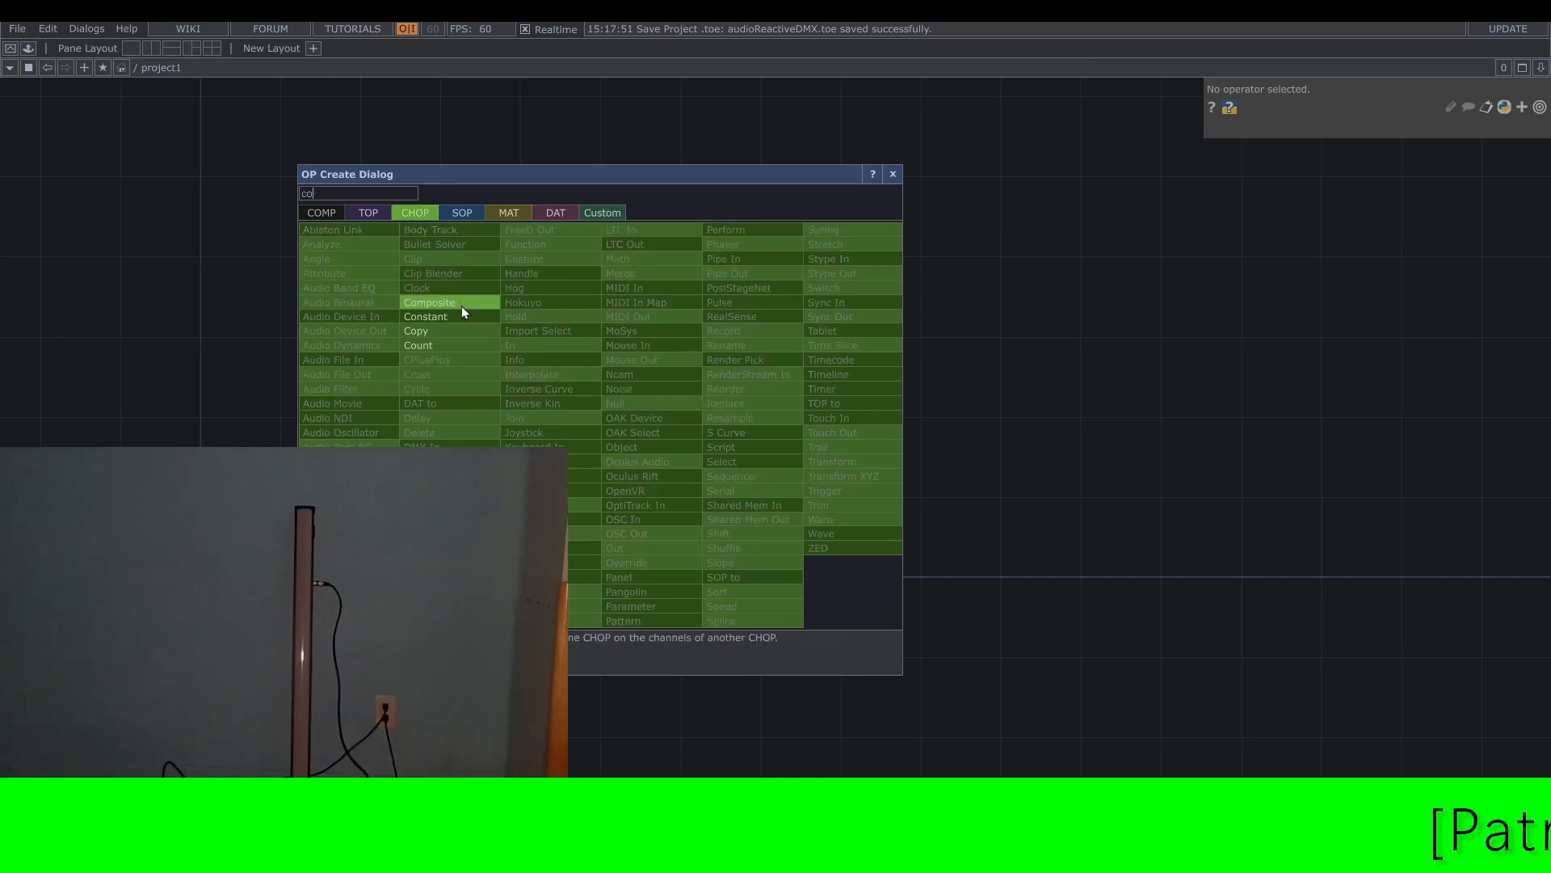
click(452, 316)
click(620, 334)
Attach a DMX Out CHOP to the constant's output and set its interface to Art-Net.
right_click(610, 334)
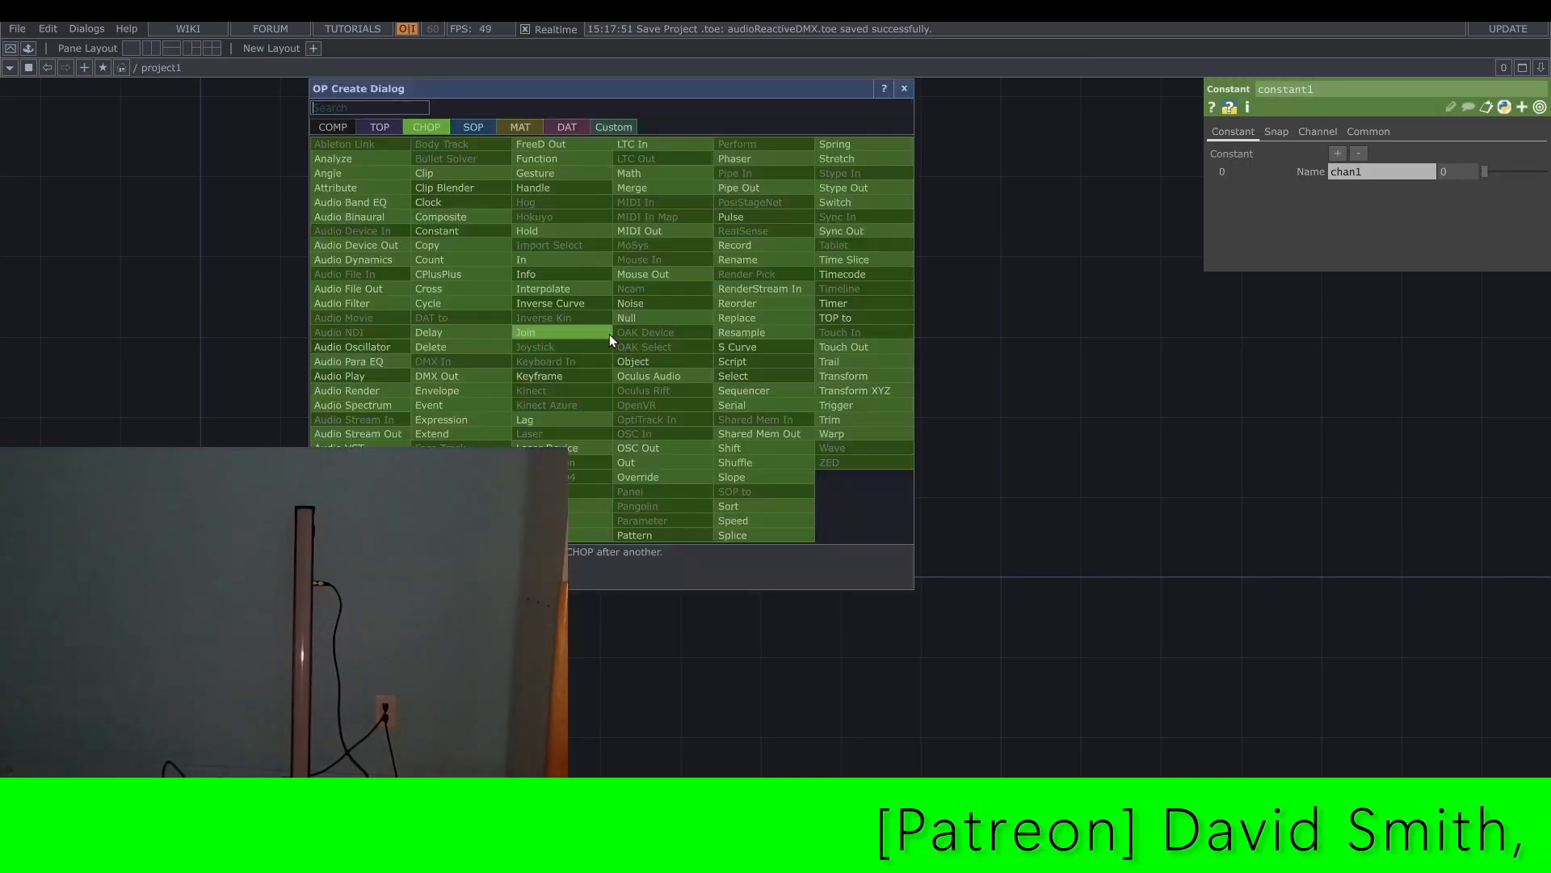
click(381, 249)
click(776, 331)
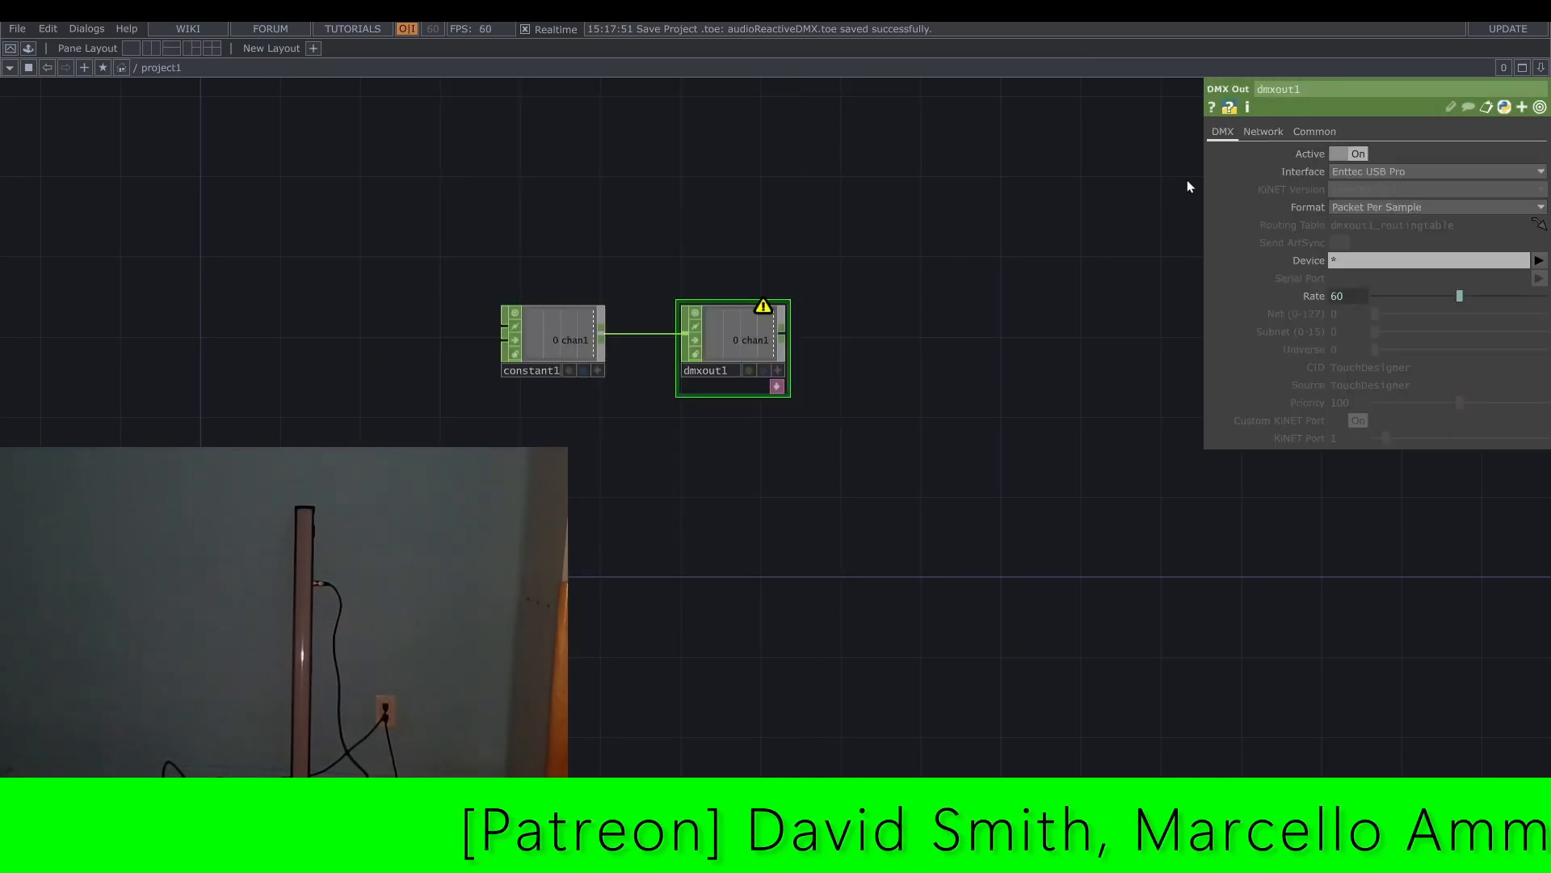
click(1366, 169)
click(1366, 240)
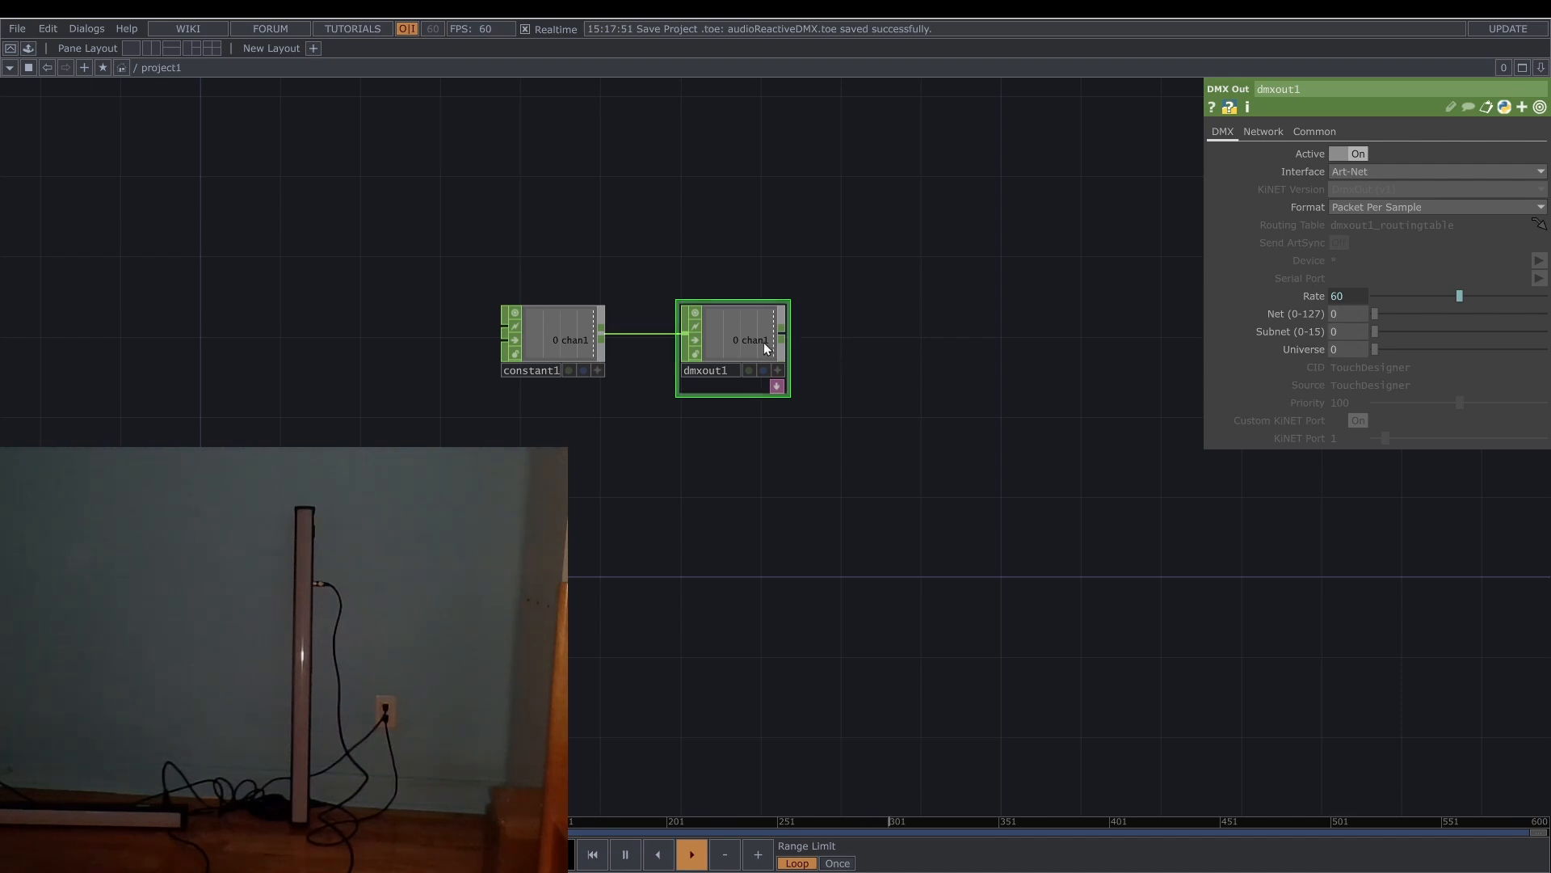
Move the DMX Out farther from the constant and insert a Math CHOP on the wire between them.
drag(763, 342, 1028, 342)
click(556, 349)
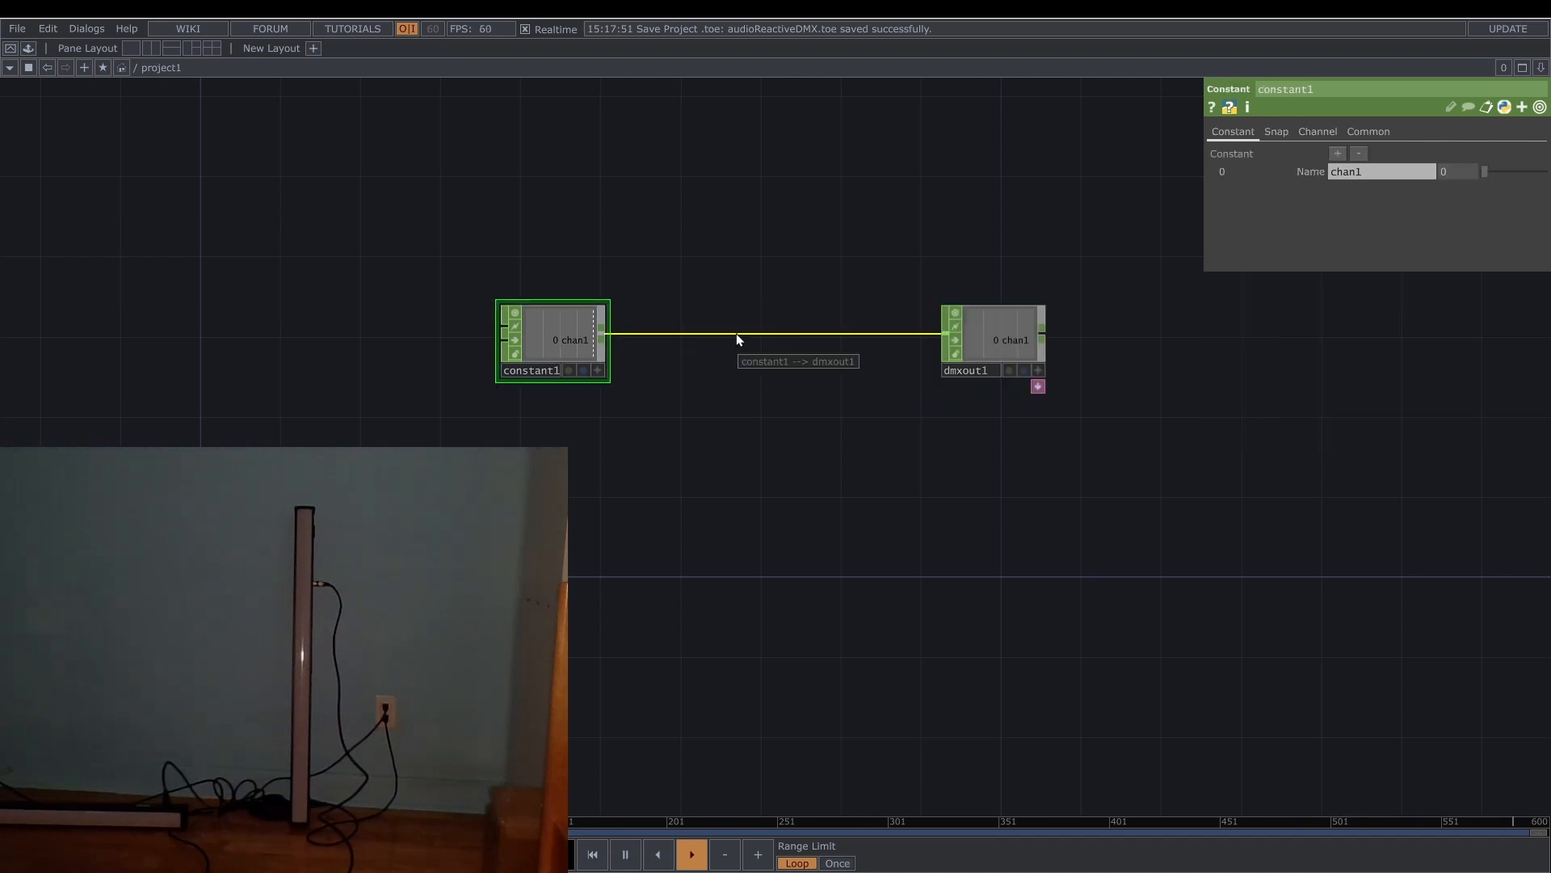
right_click(787, 333)
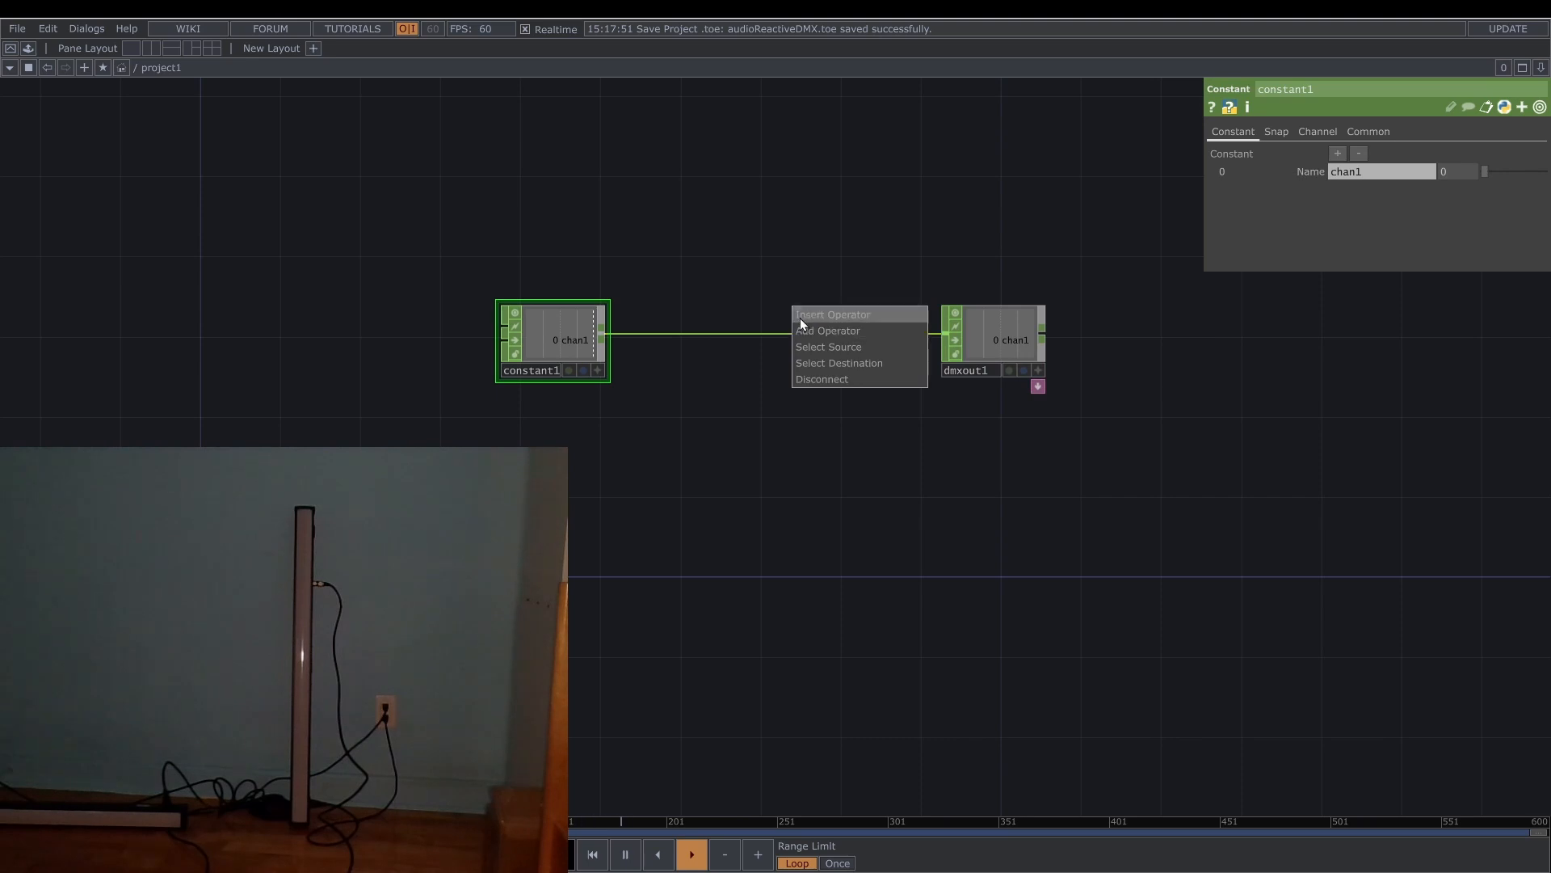
click(800, 318)
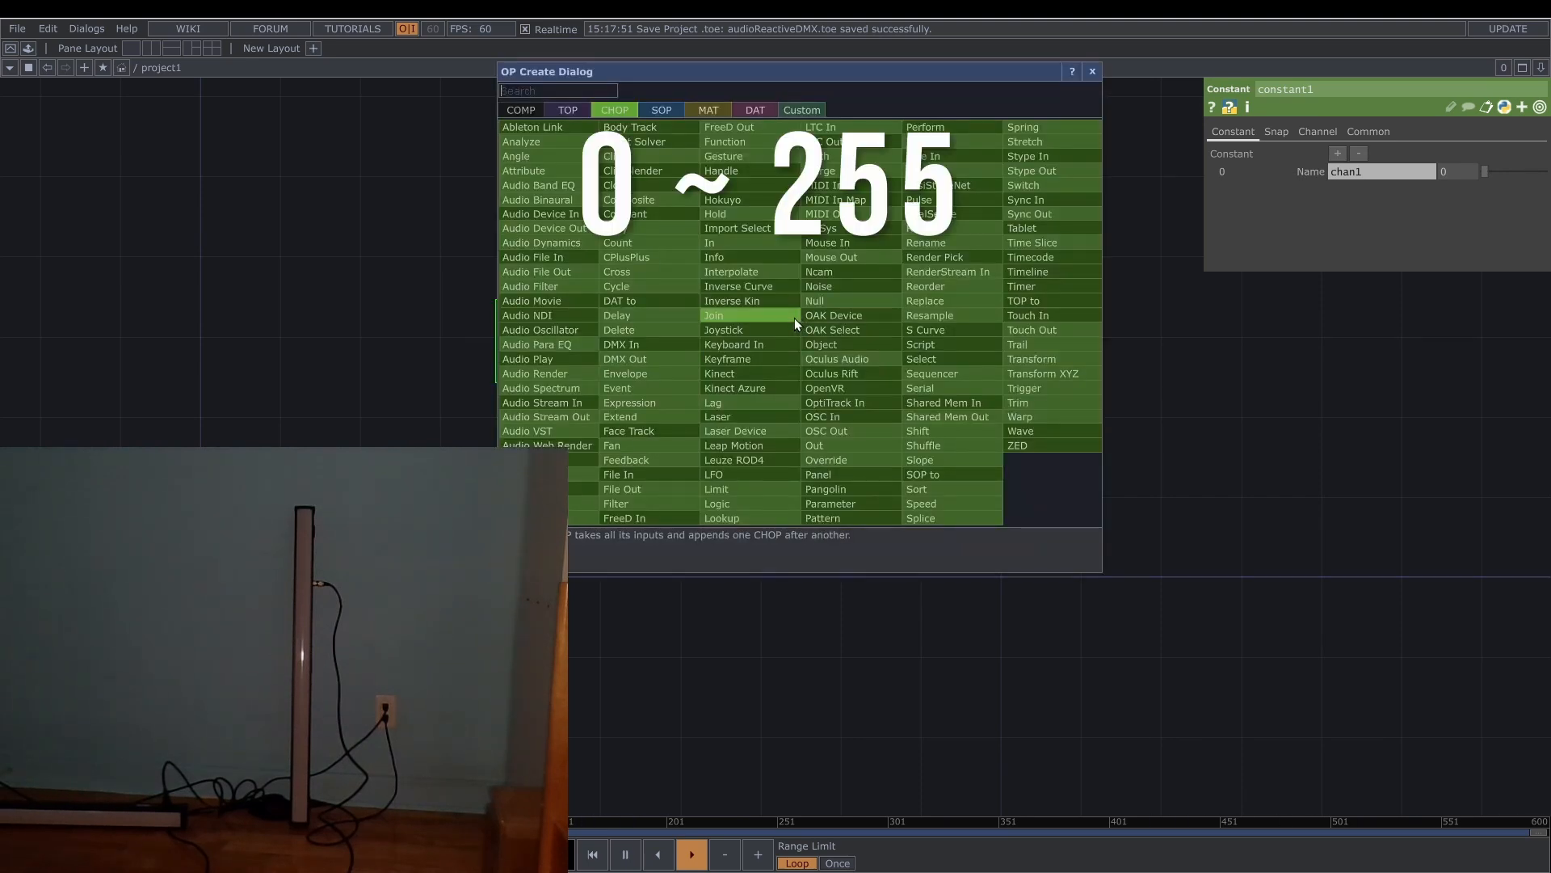
text(math)
key(Return)
click(794, 345)
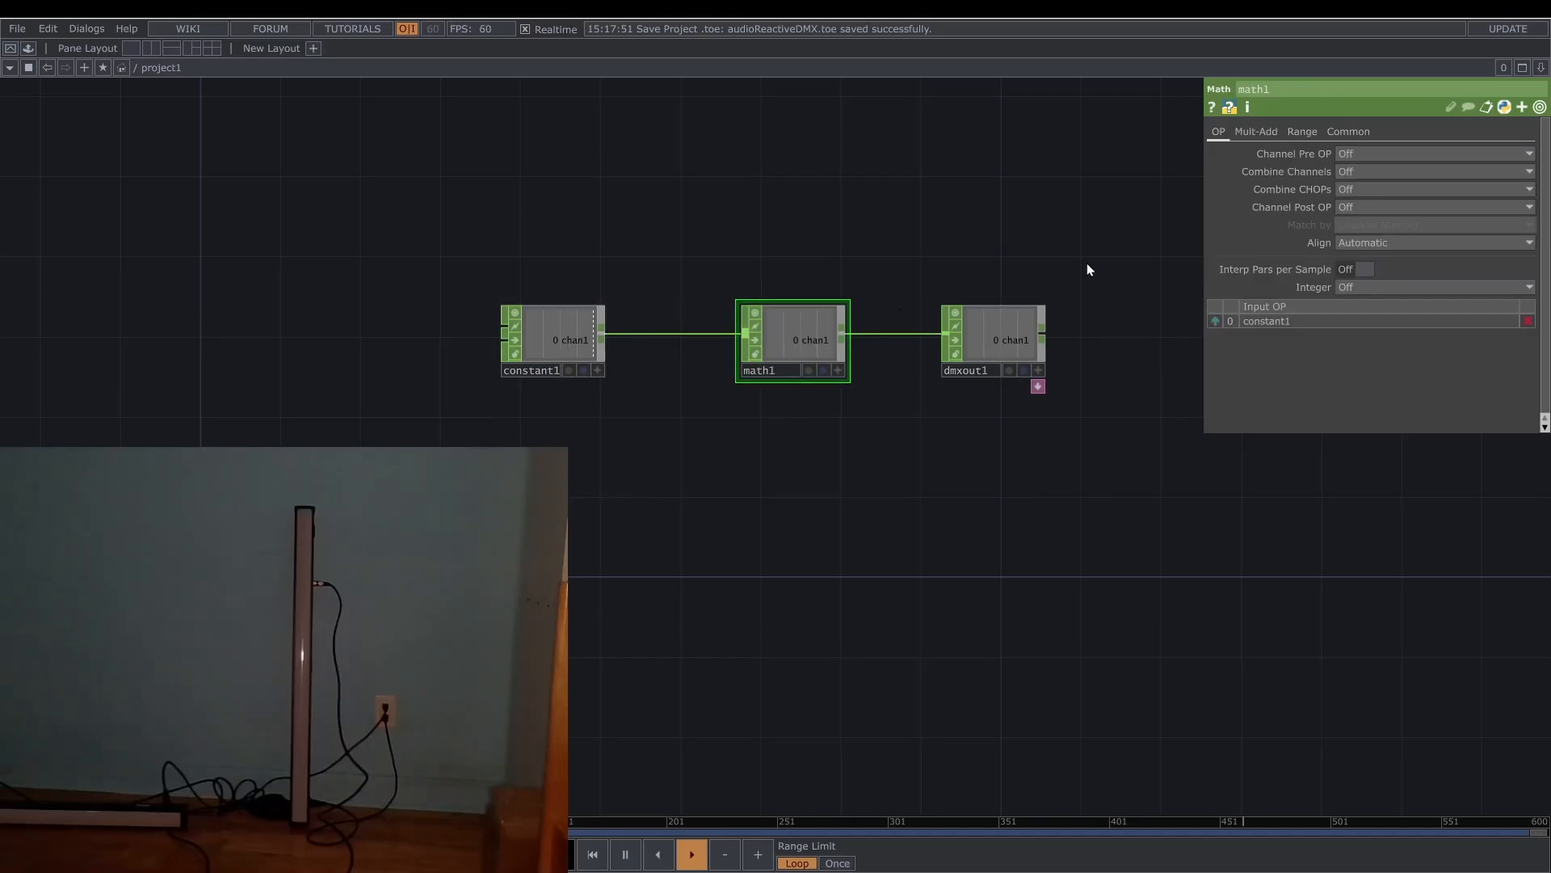
Set the Math CHOP's To Range to 0–255 for a From Range of 0–1.
click(1314, 132)
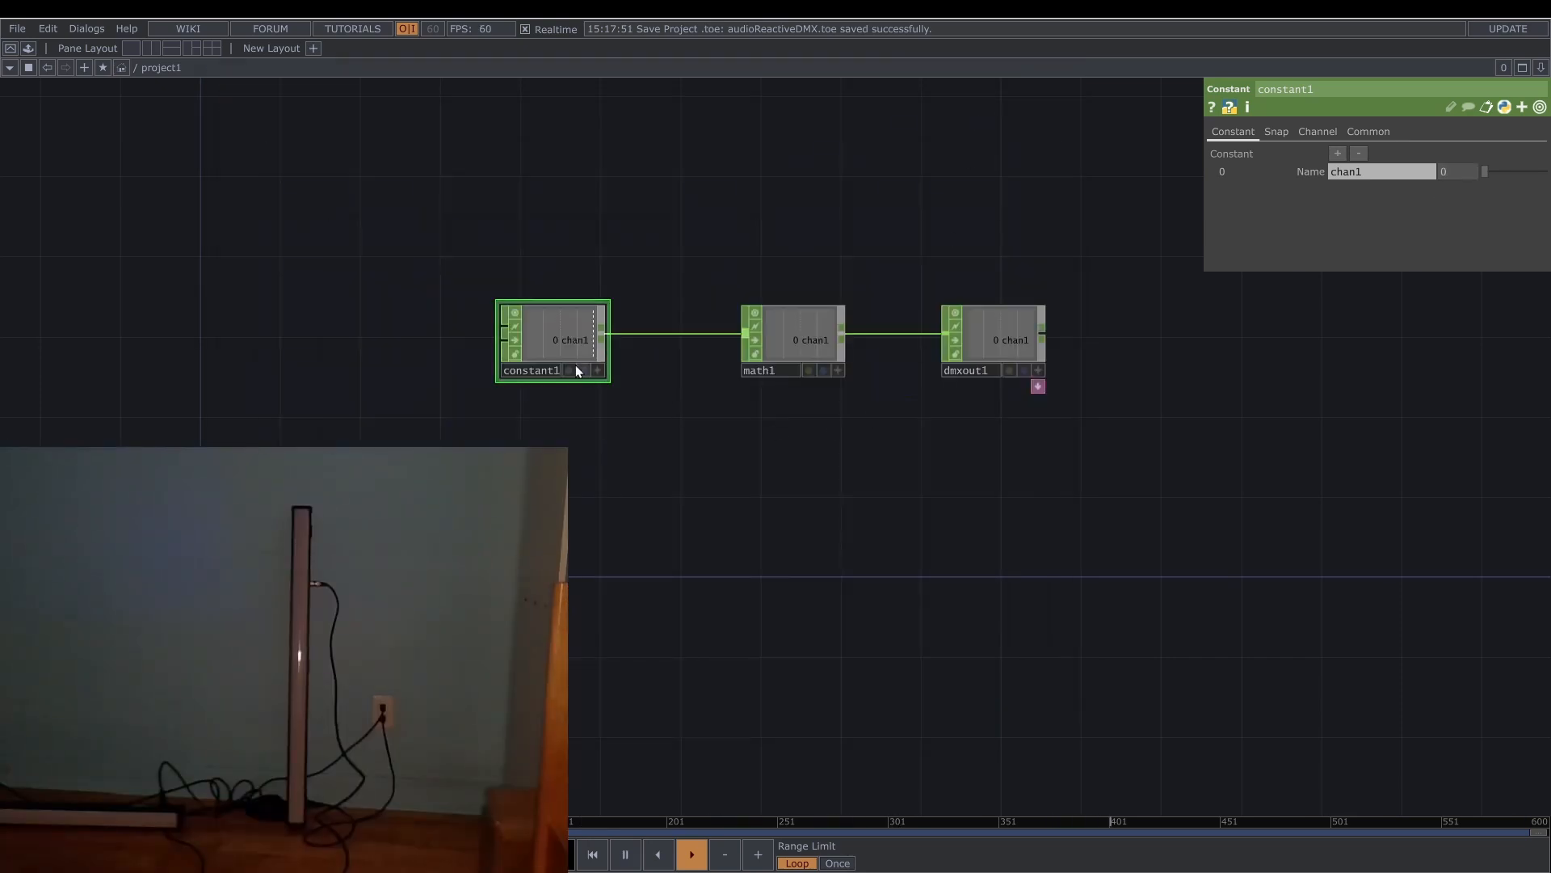
click(790, 332)
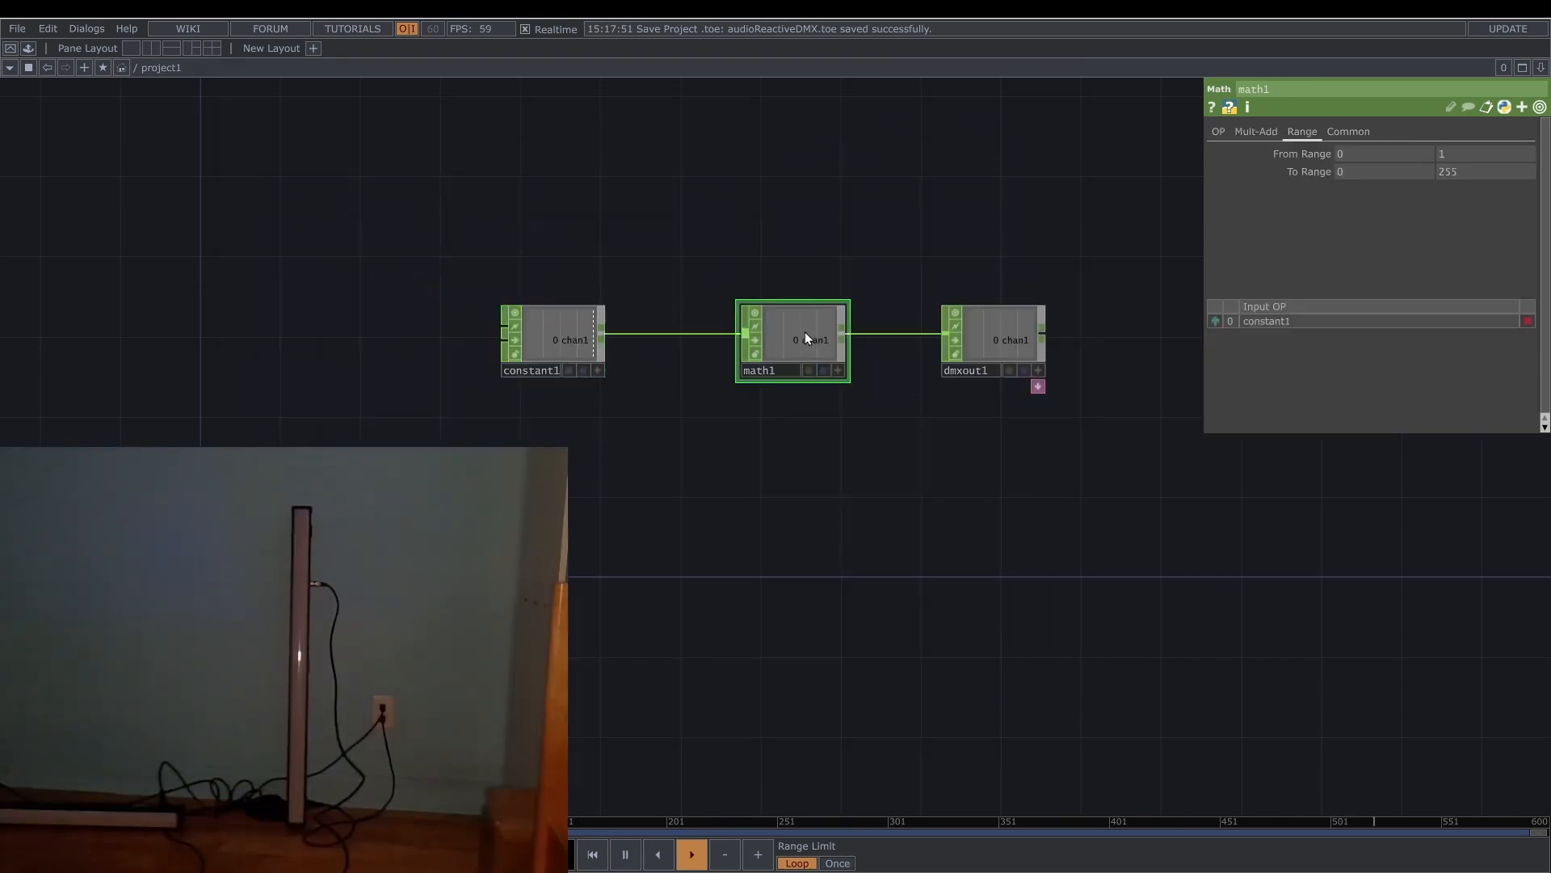
click(1019, 323)
Raise chan1 of the constant to 1 and add chan2 and chan3, each with value 1.
click(558, 335)
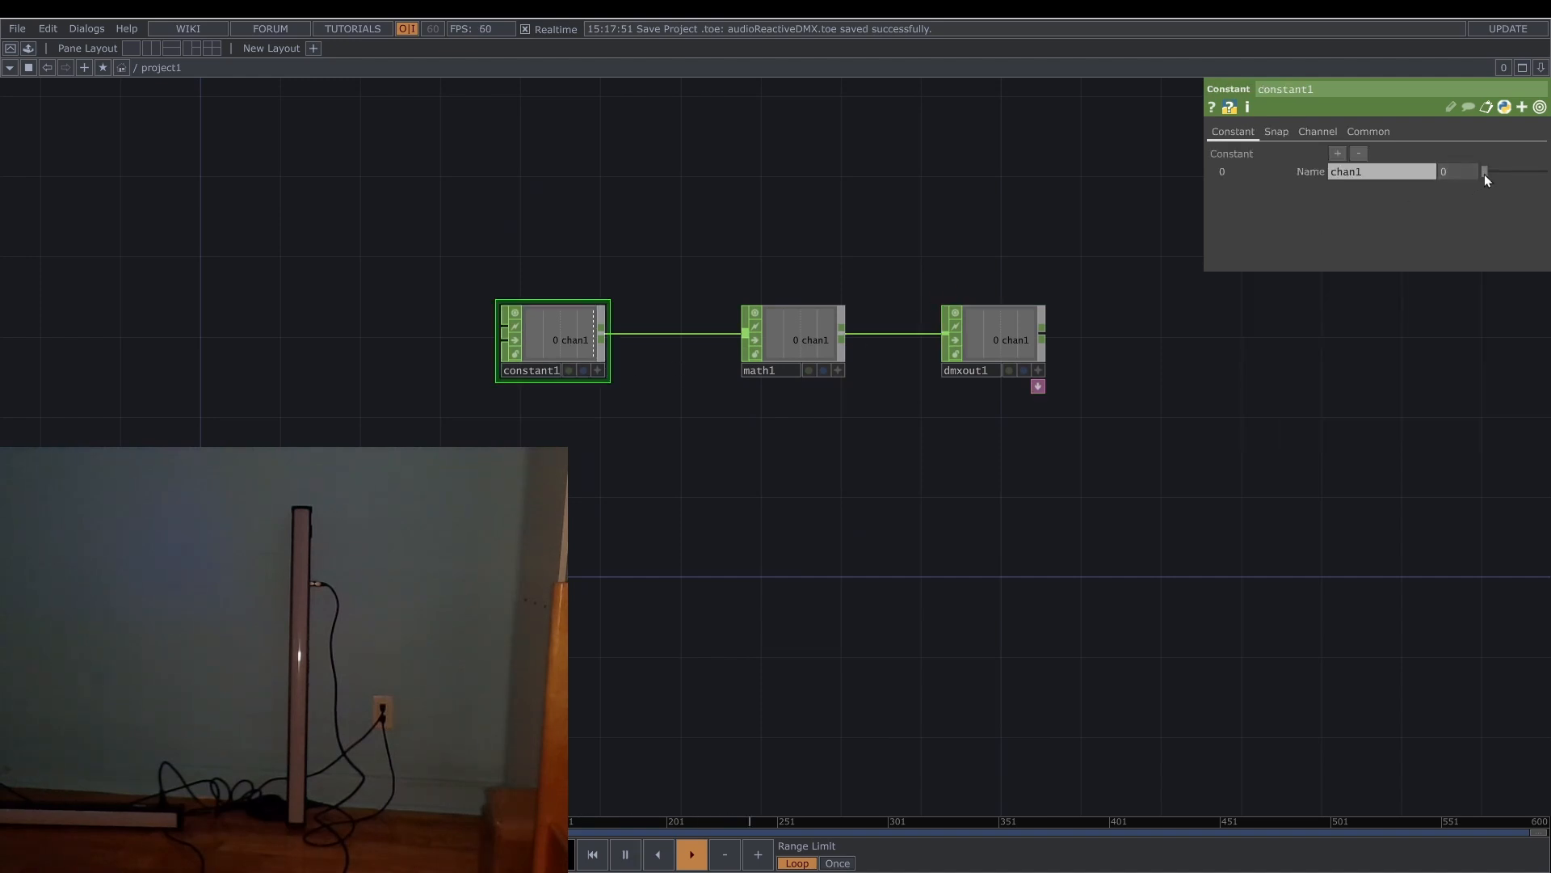
drag(1485, 172, 1544, 173)
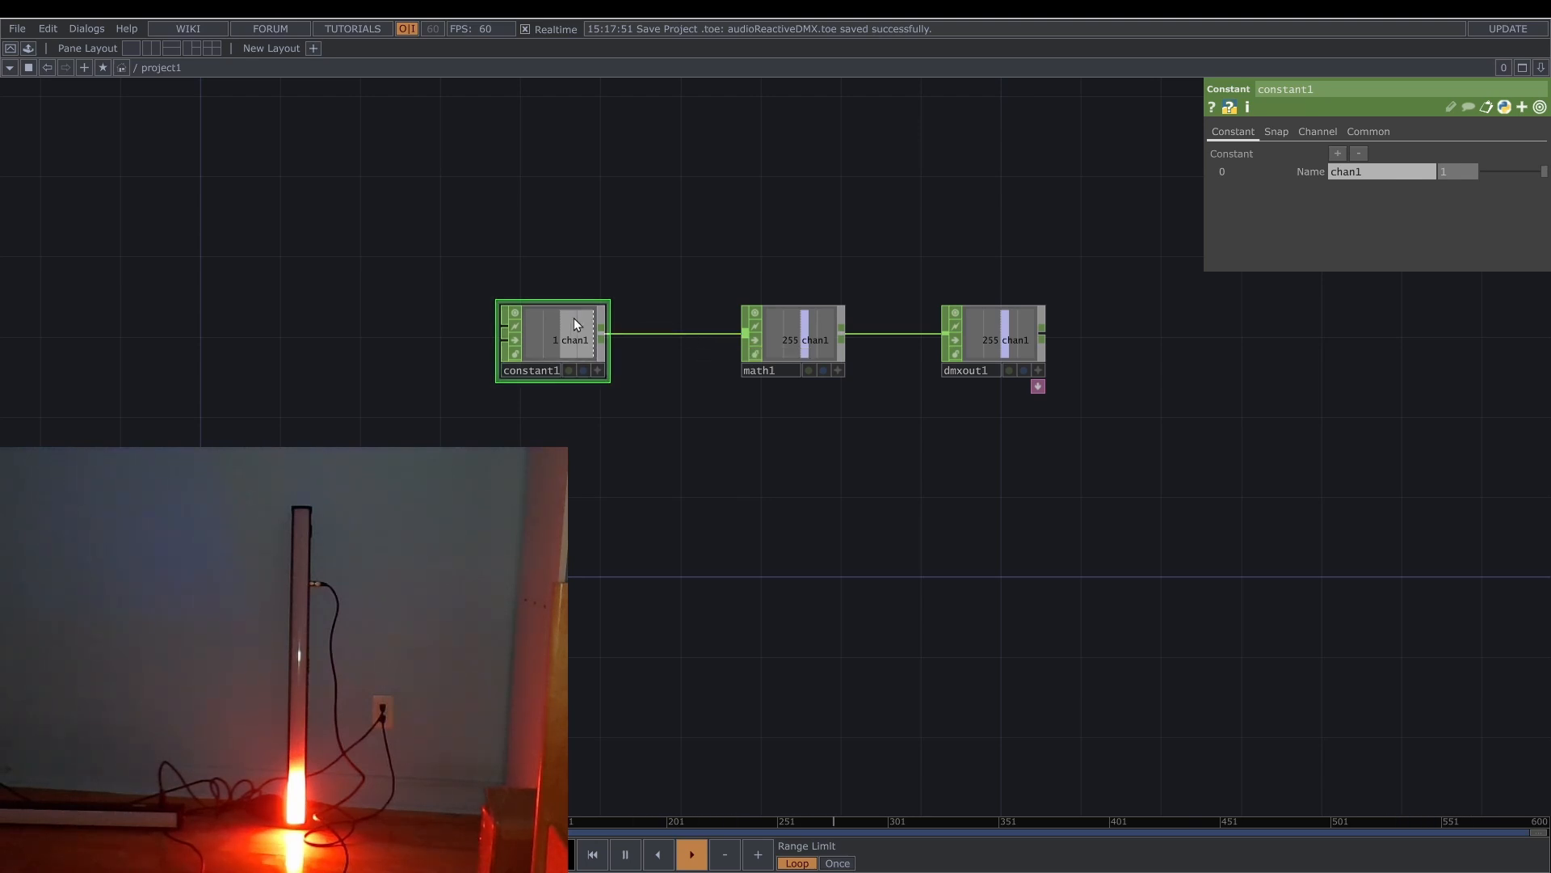
click(1338, 154)
drag(1486, 187, 1544, 190)
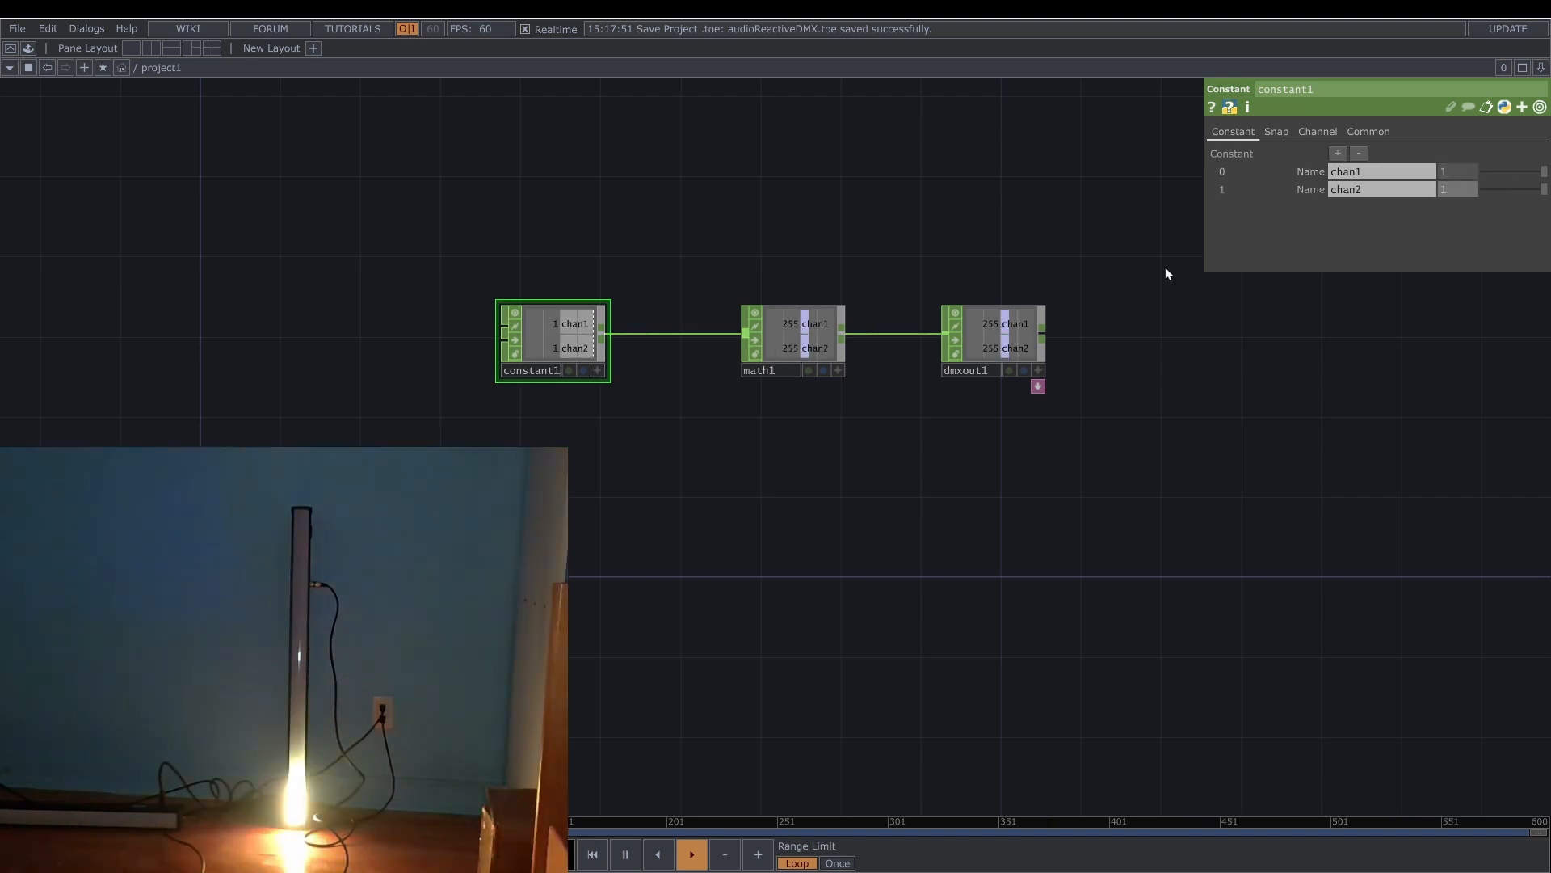
click(1338, 153)
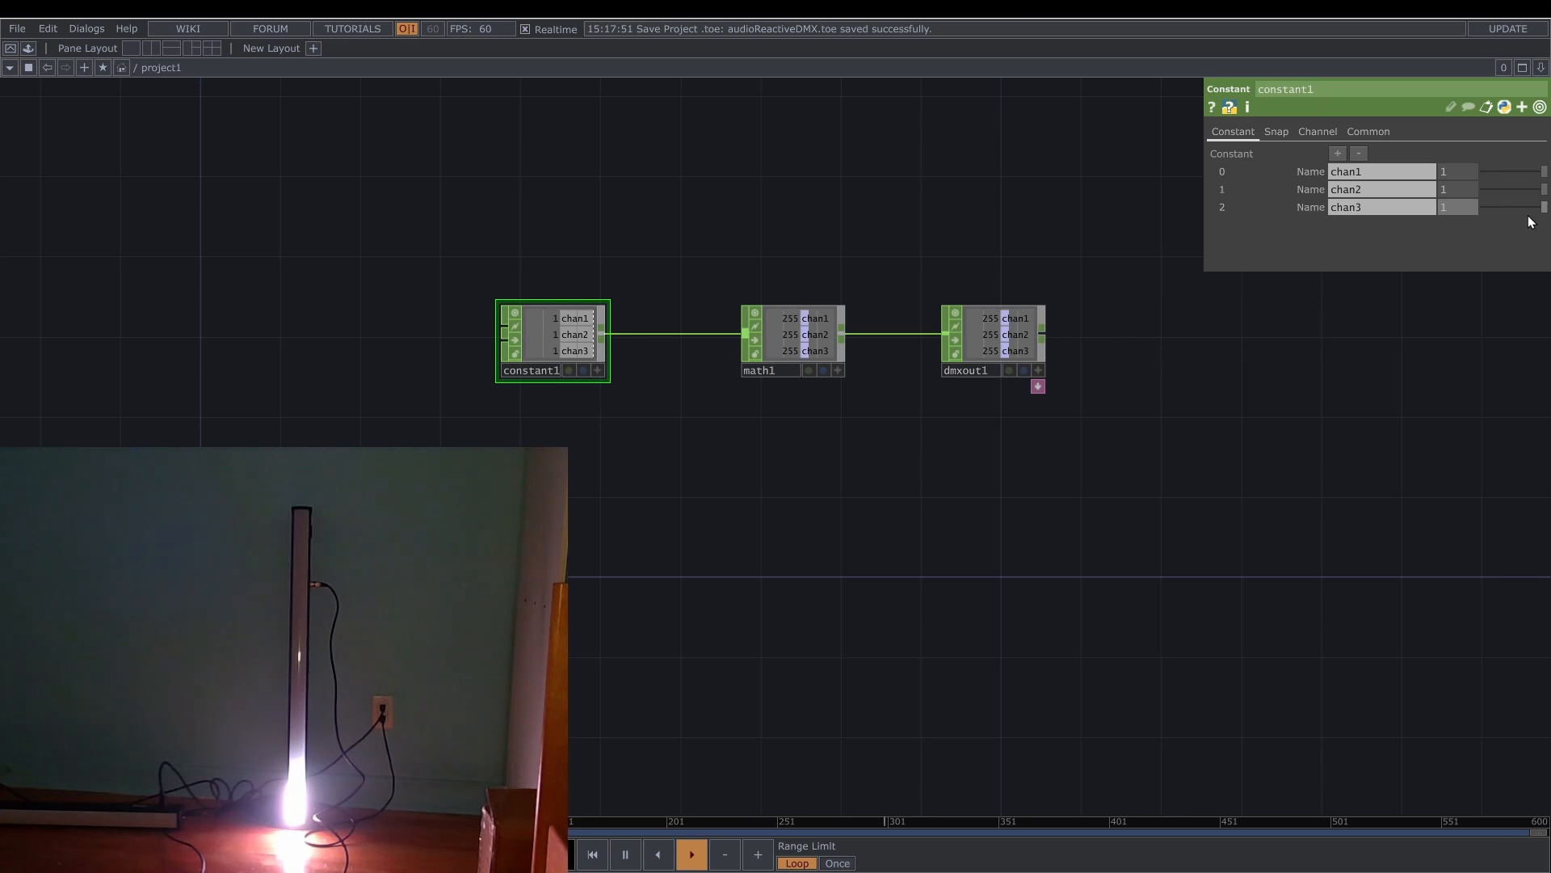
Test colour mixing on the light by setting chan1 and chan2 to 0, then chan2 back to 1.
click(1493, 189)
drag(1505, 167, 1484, 166)
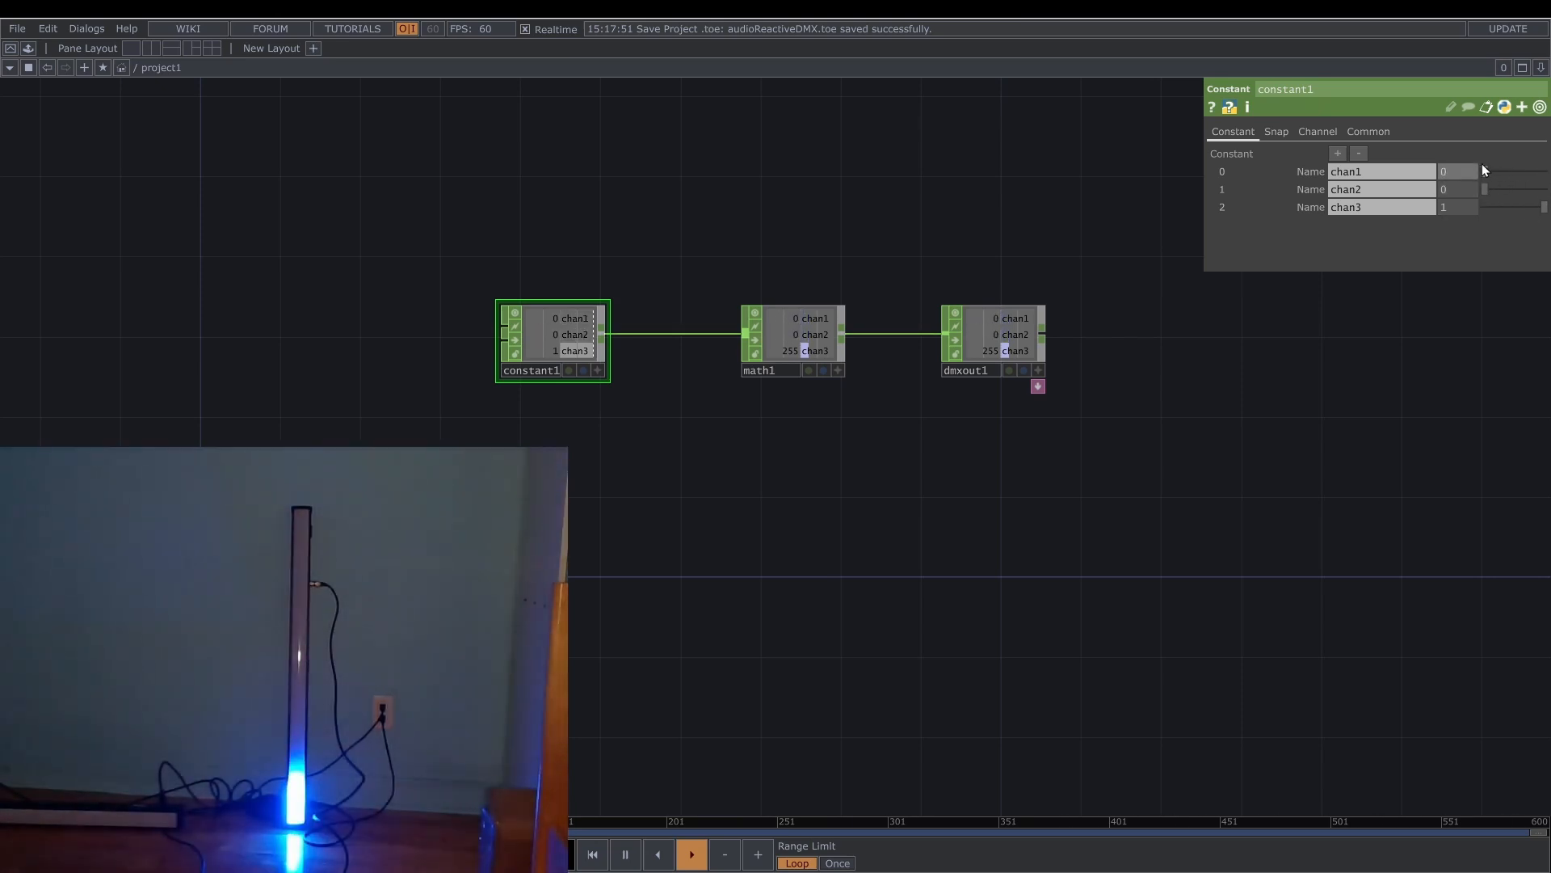
drag(1485, 189, 1544, 189)
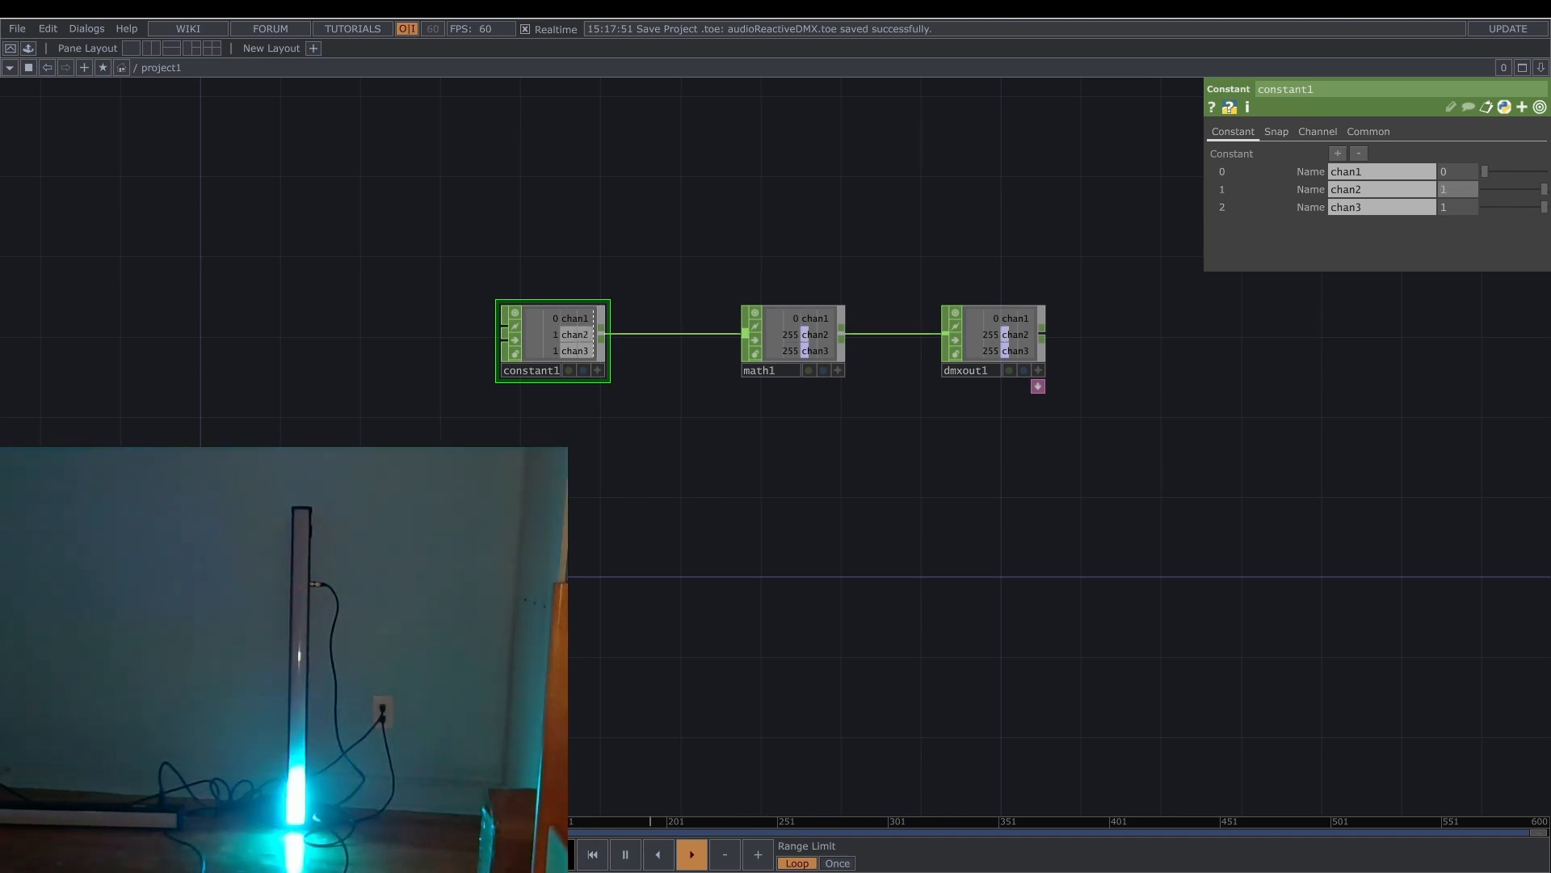
Add channels to the constant up to chan48 and check the operator's info.
scroll(541, 340, up, 3)
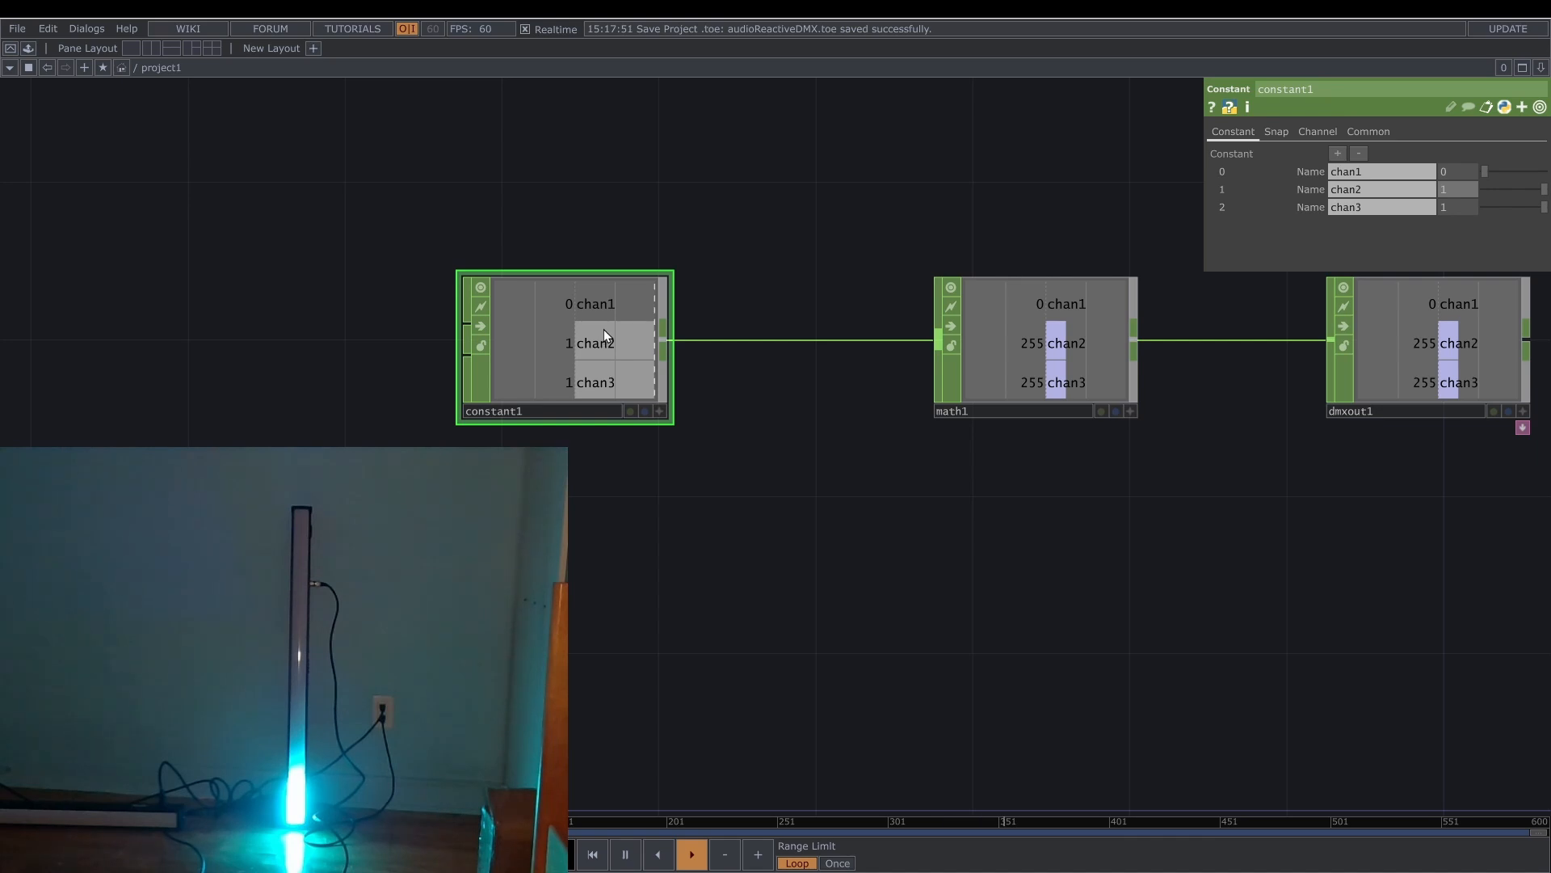
scroll(604, 328, down, 2)
click(1340, 158)
click(1339, 158)
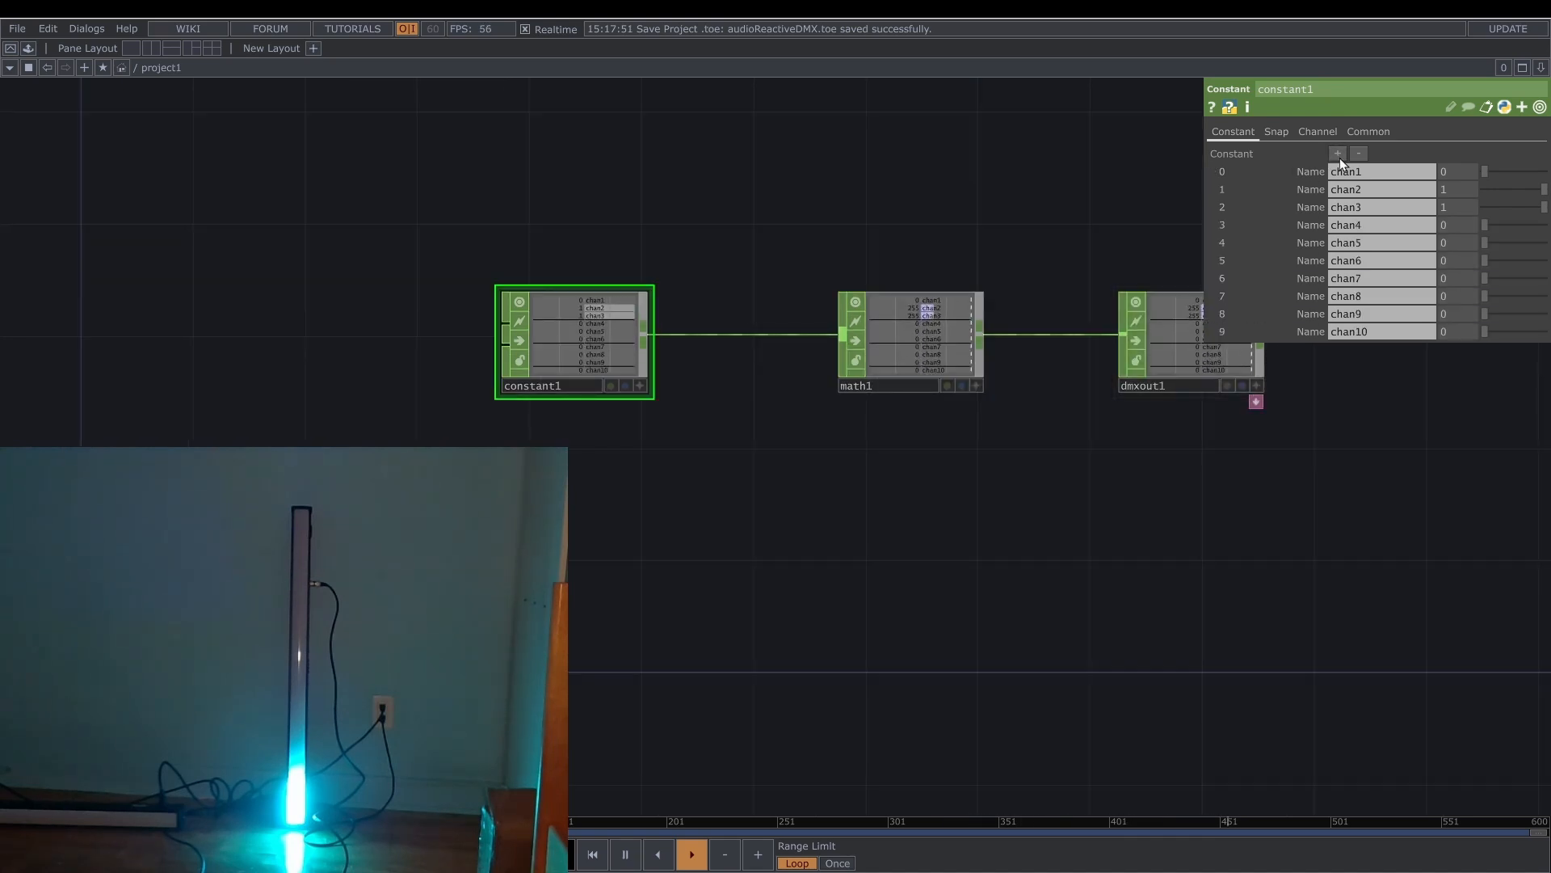
click(1340, 157)
click(1339, 158)
middle_click(634, 336)
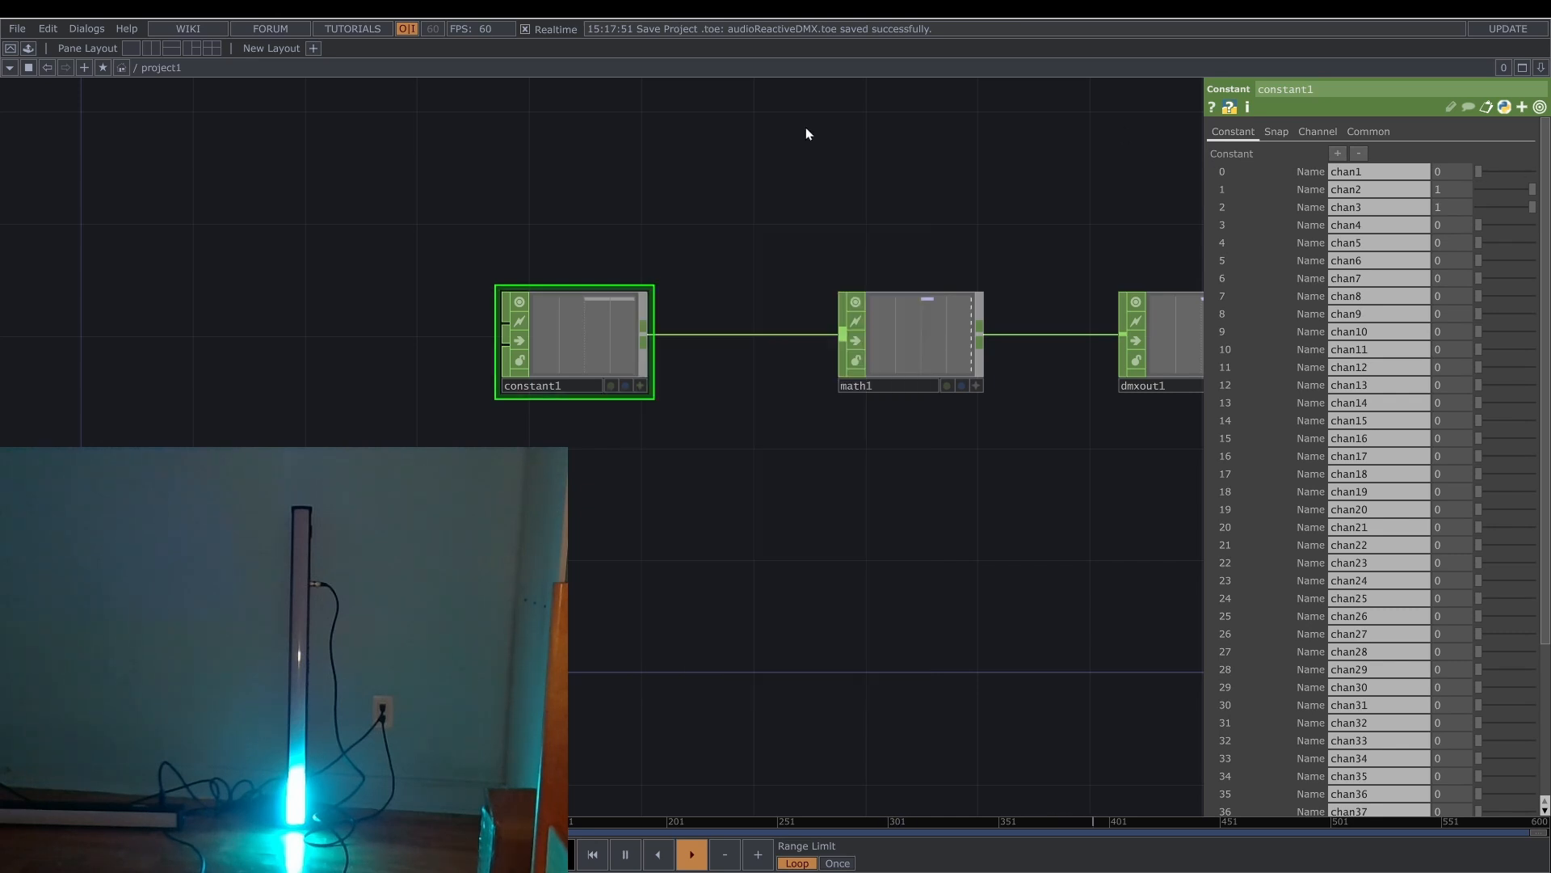
Raise the values of all 48 constant channels to about 1 to light the whole LED bar.
drag(1479, 172, 1533, 173)
drag(1509, 224, 1542, 257)
mouse_move(1508, 558)
mouse_down()
mouse_move(1541, 558)
mouse_move(1530, 577)
mouse_up()
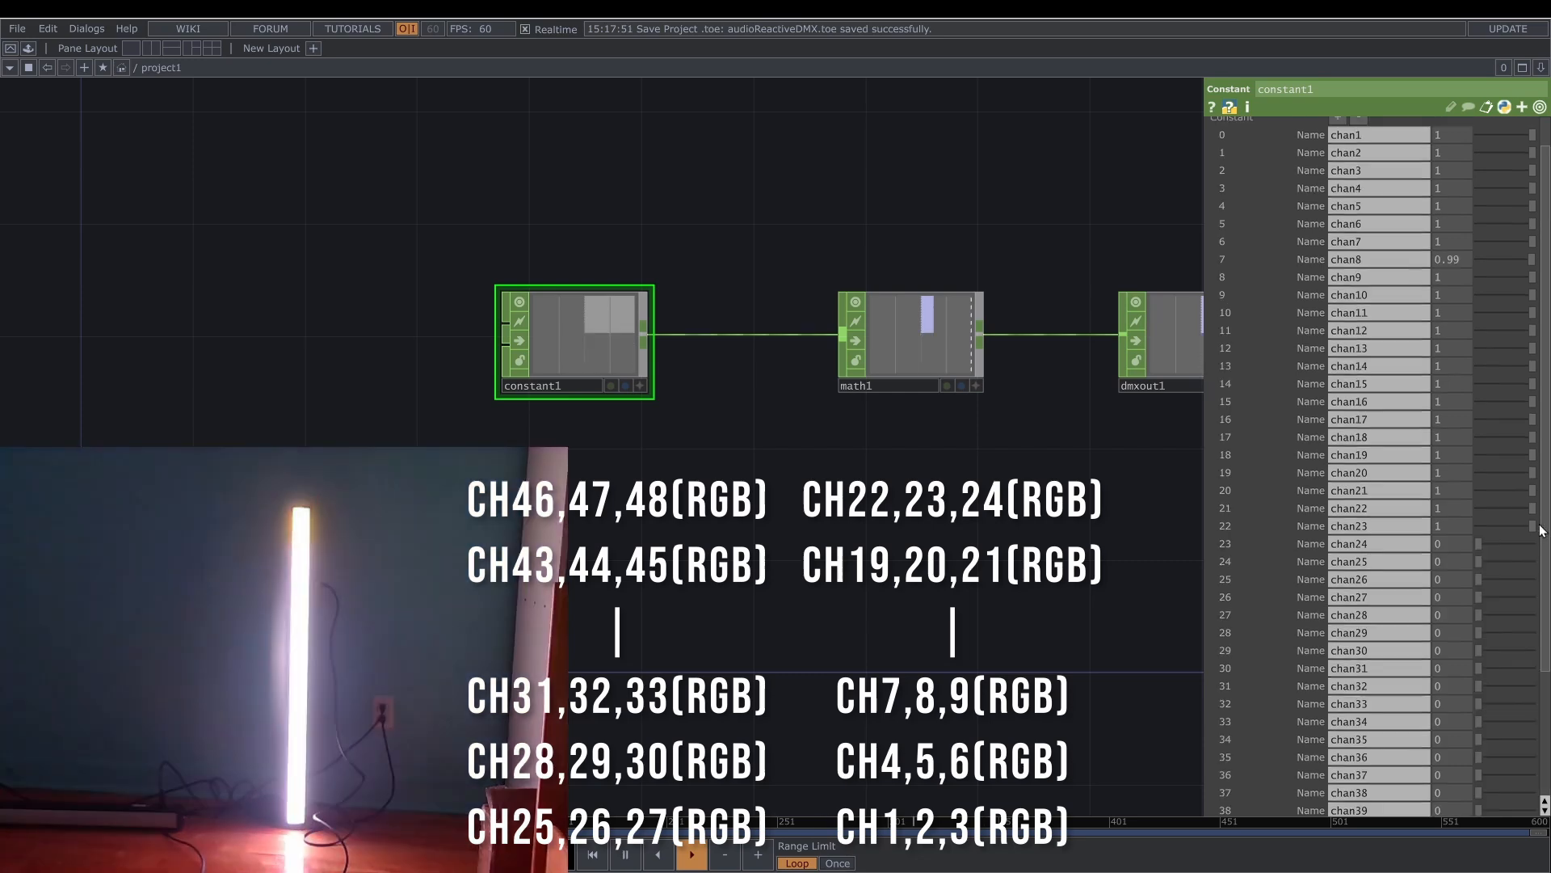
drag(1507, 544, 1539, 564)
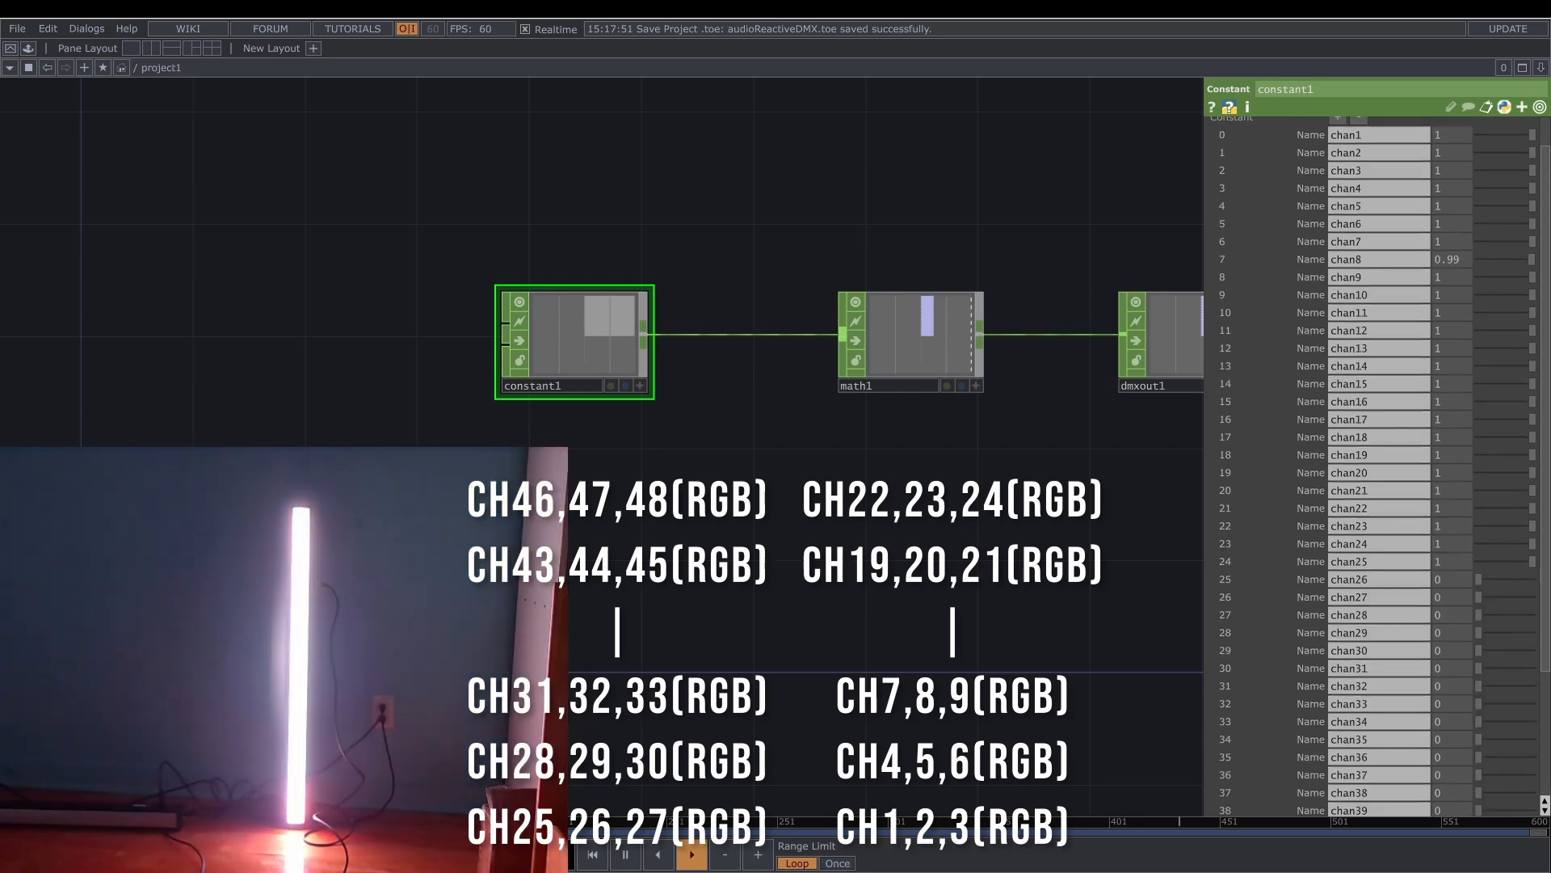
scroll(1451, 521, down, 2)
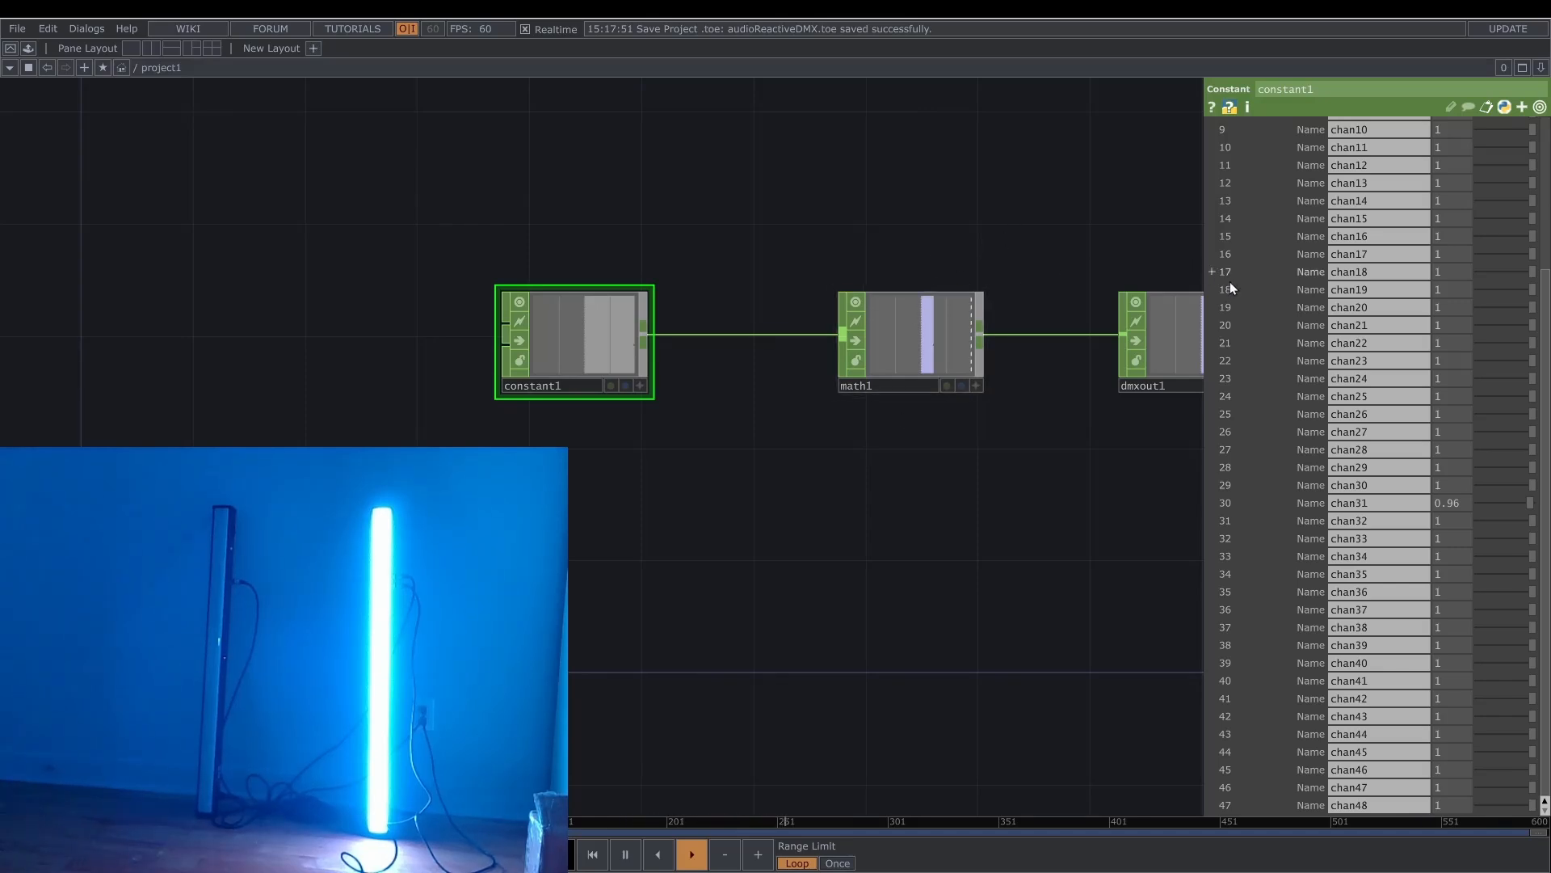
Examine the first constant's channel list and its channel display in the network.
scroll(768, 275, down, 2)
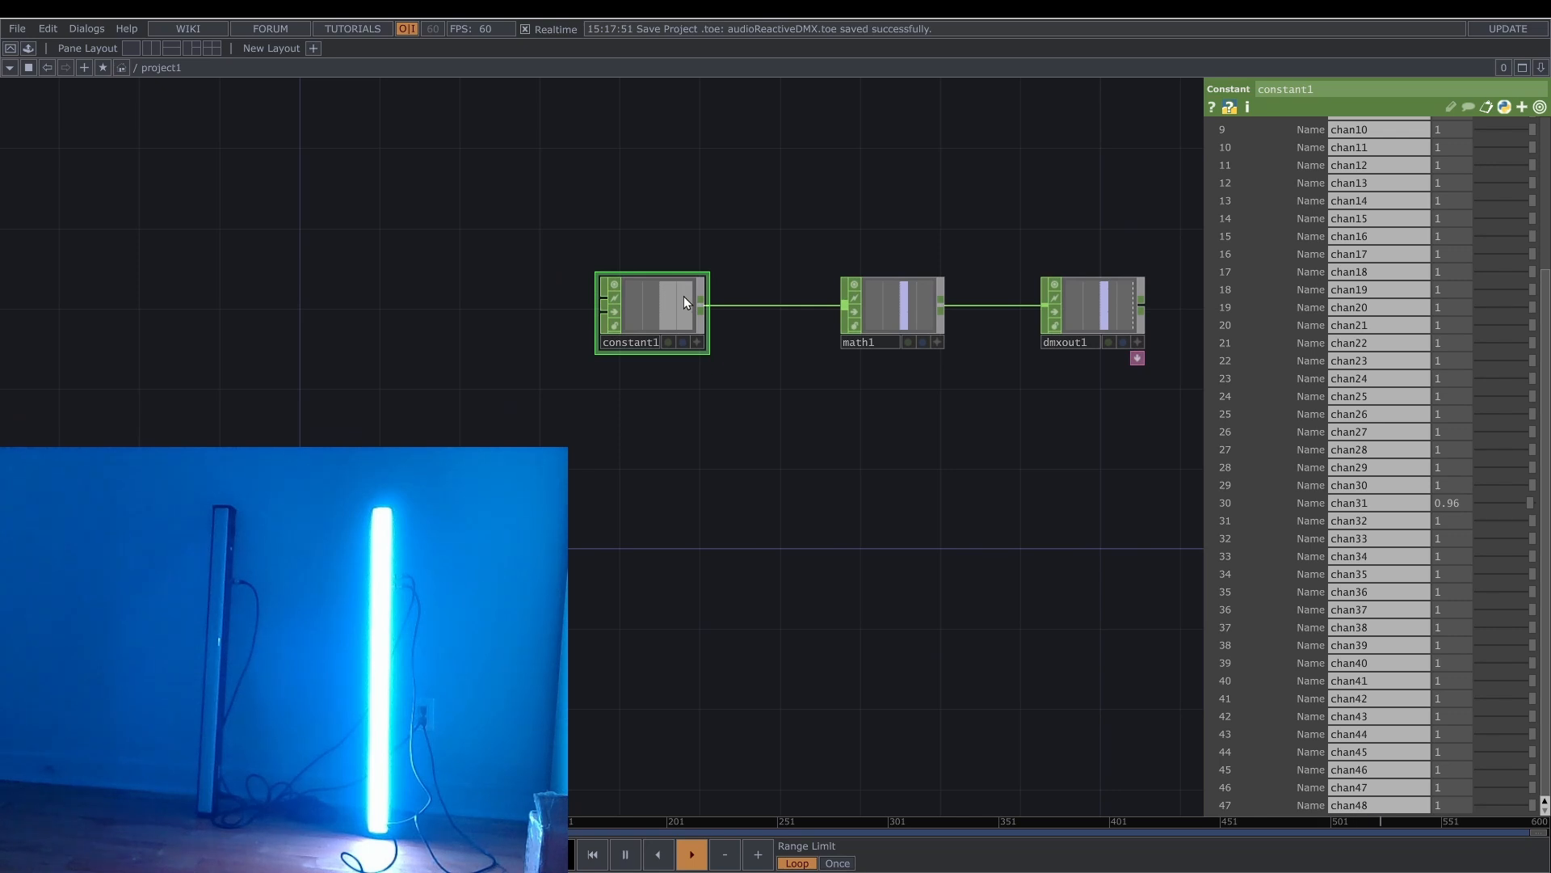
drag(723, 407, 756, 421)
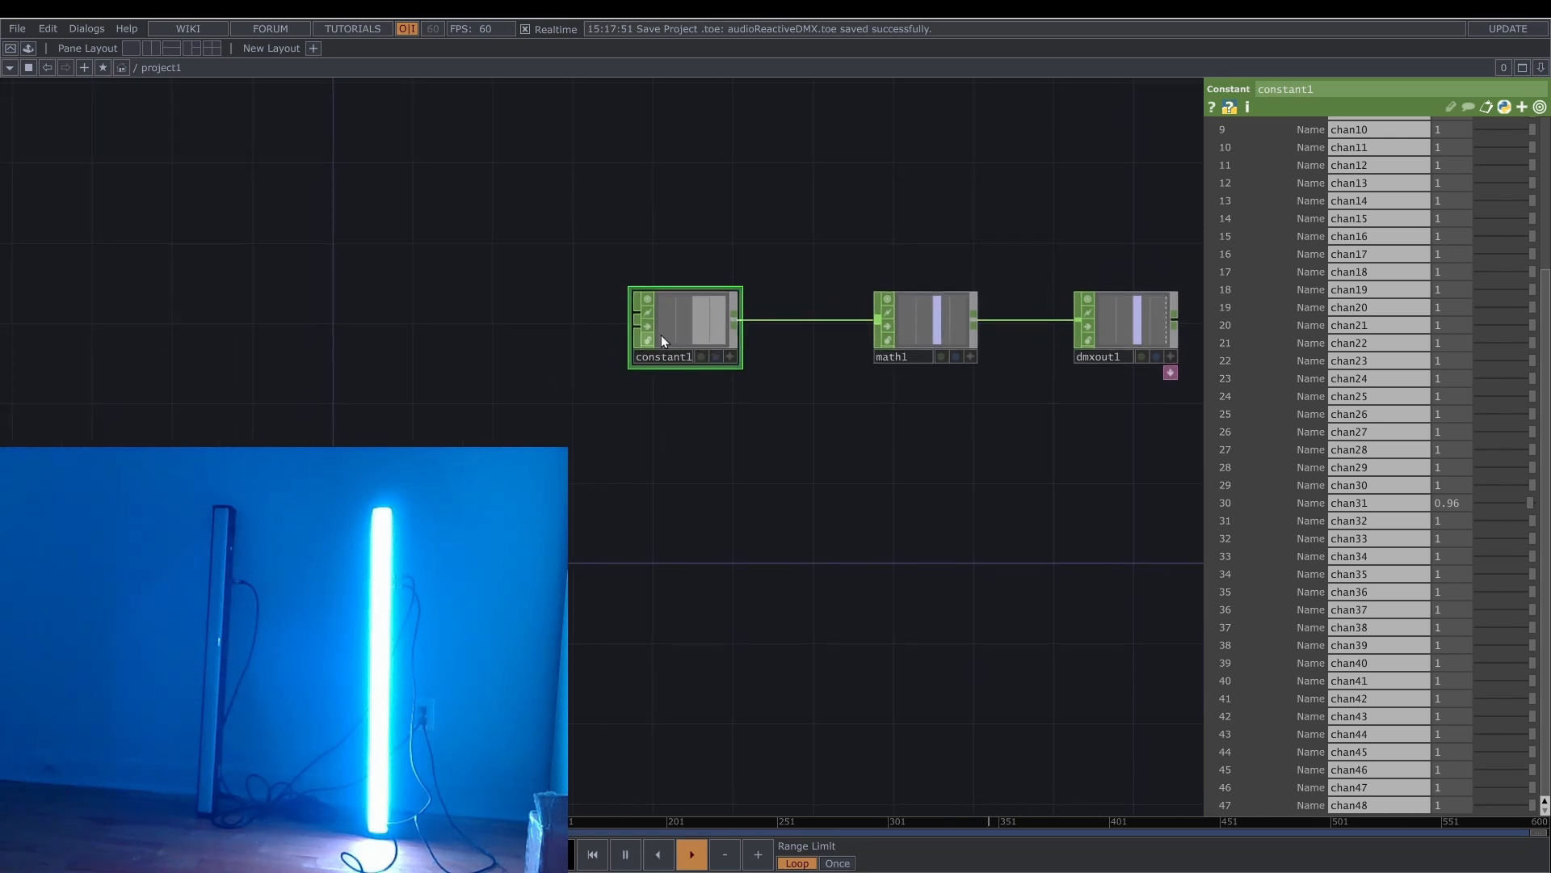
scroll(708, 331, up, 5)
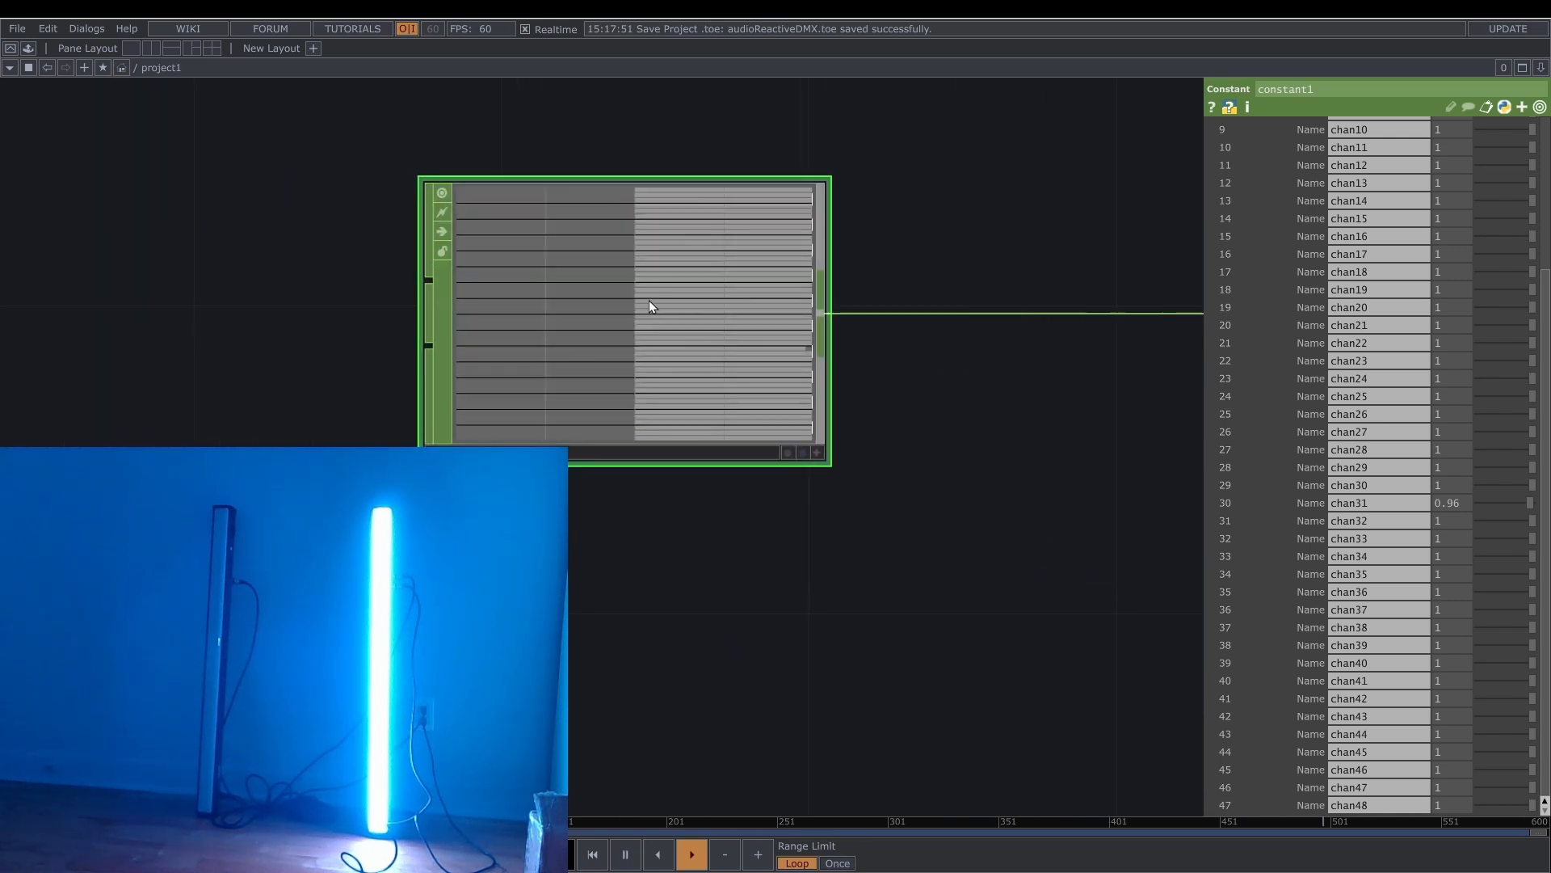
scroll(1232, 310, up, 5)
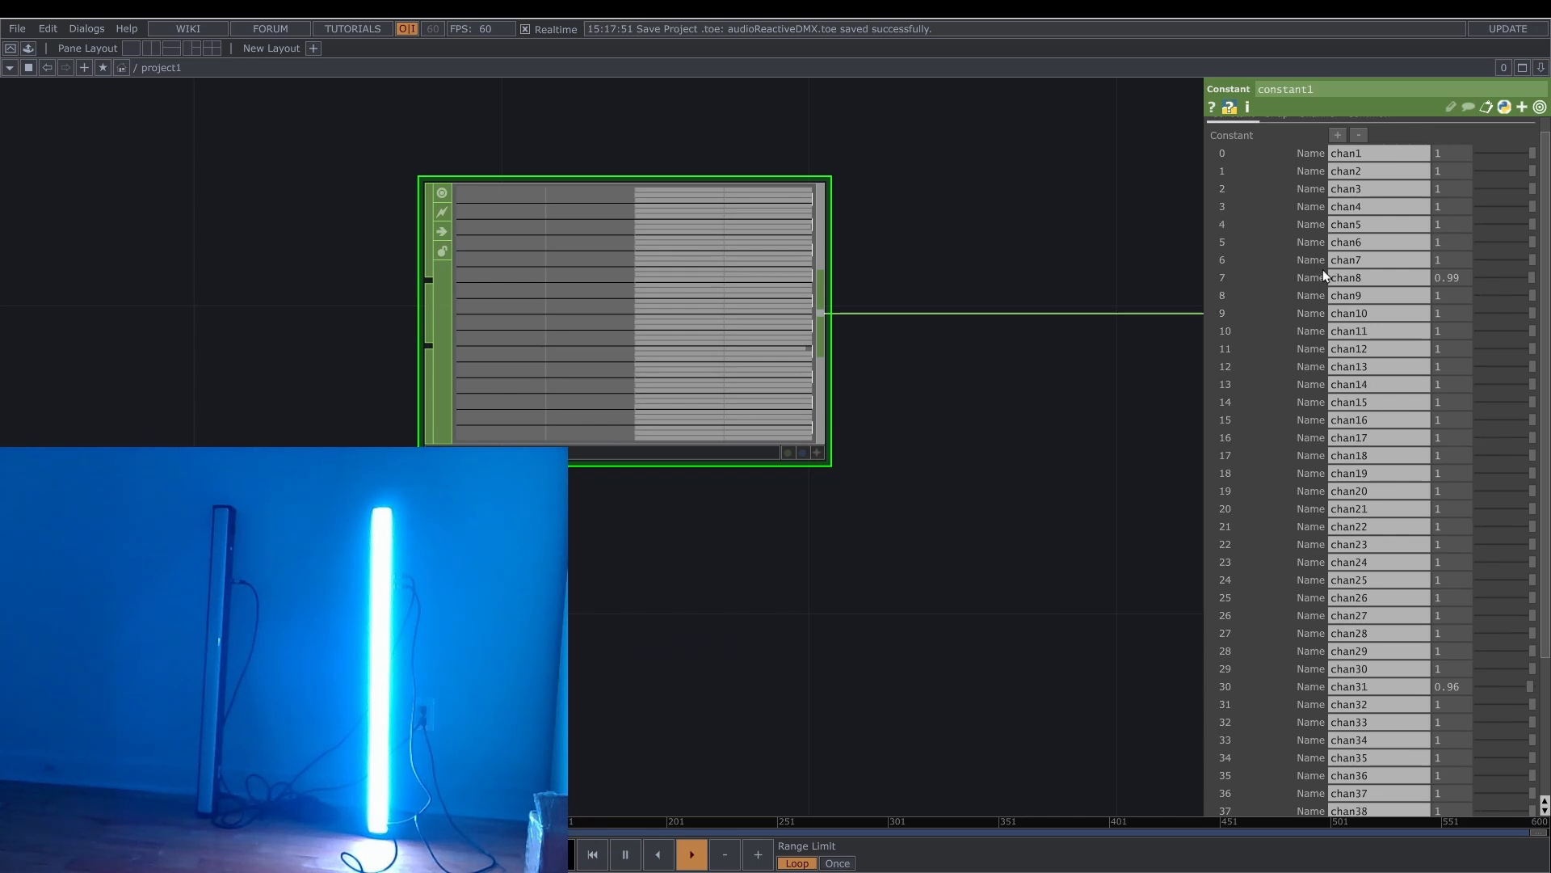
scroll(1317, 265, up, 1)
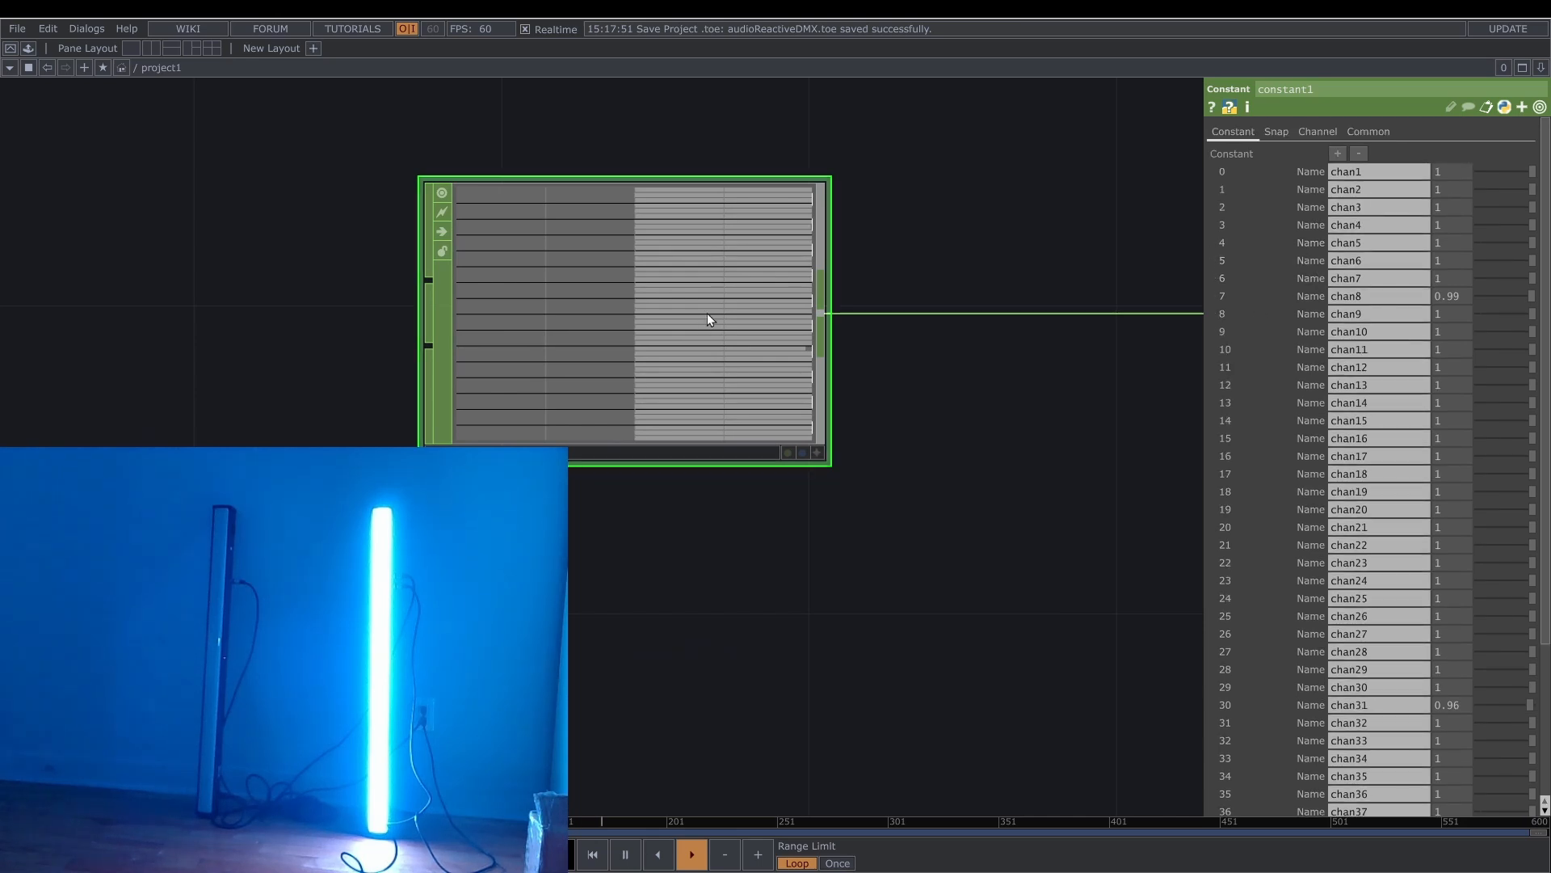
scroll(707, 313, down, 1)
scroll(706, 313, down, 3)
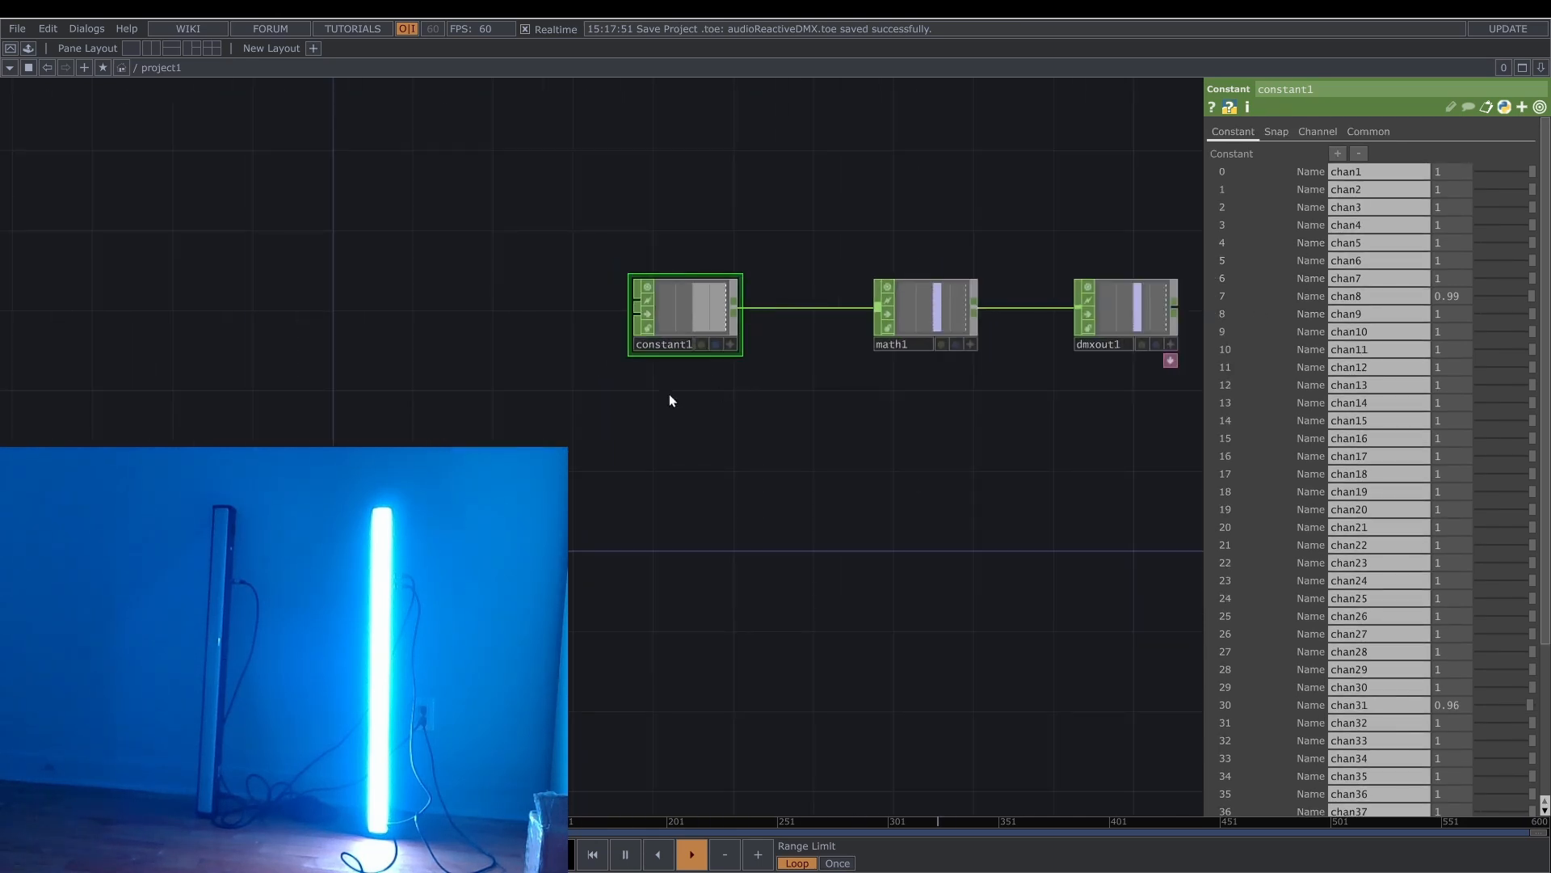
Add a second Constant CHOP directly below the first one.
key(Tab)
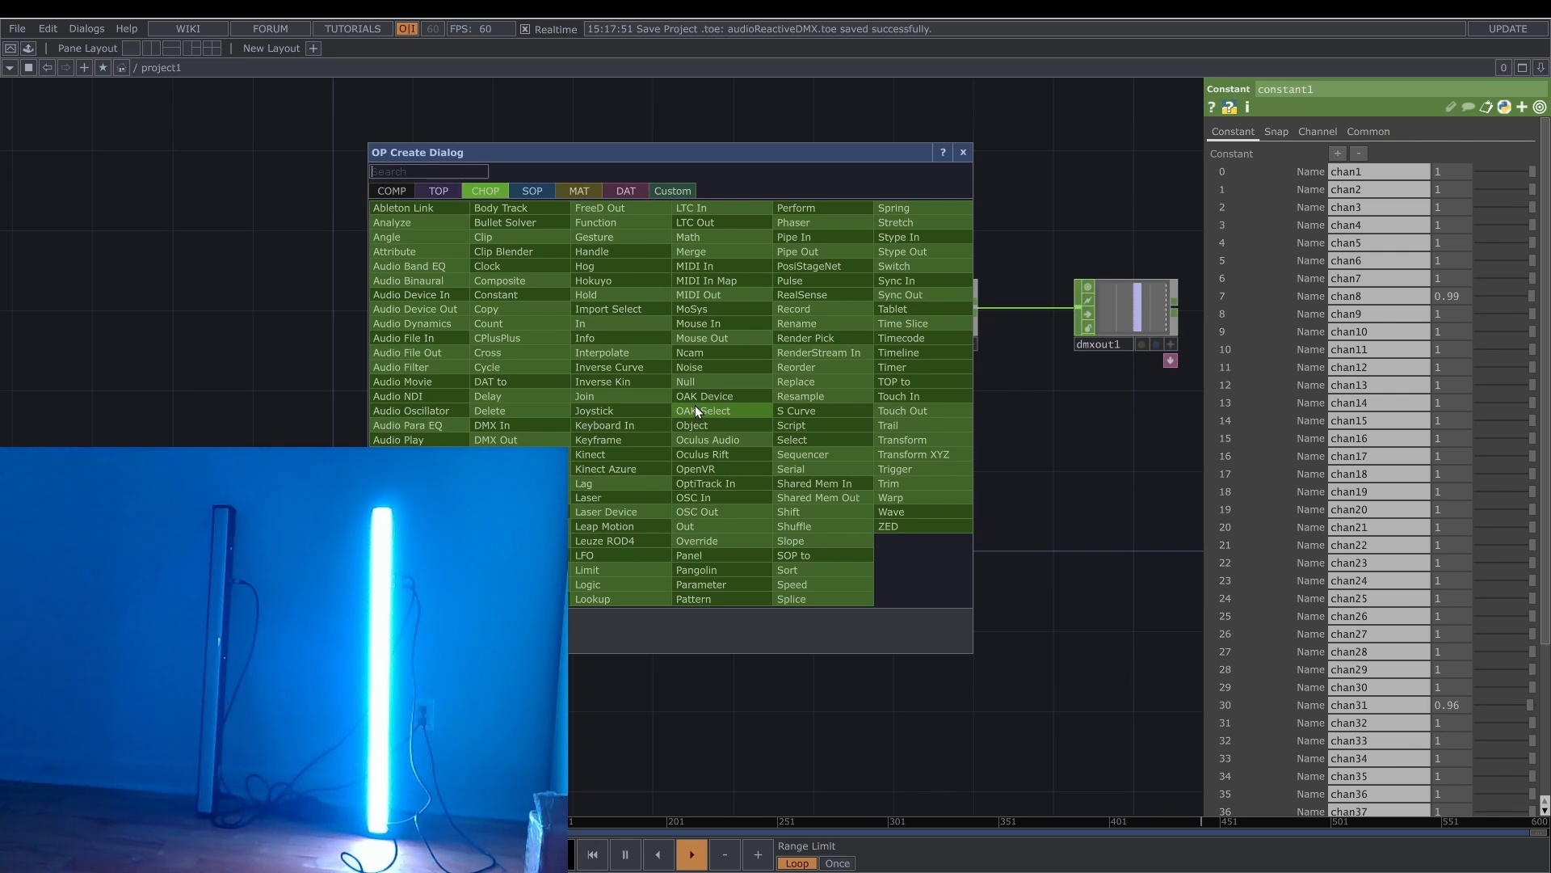
click(556, 293)
click(633, 391)
Turn off Single Sample on the second constant, set its range to start 0 and end 47 in samples, and check its info.
click(1317, 132)
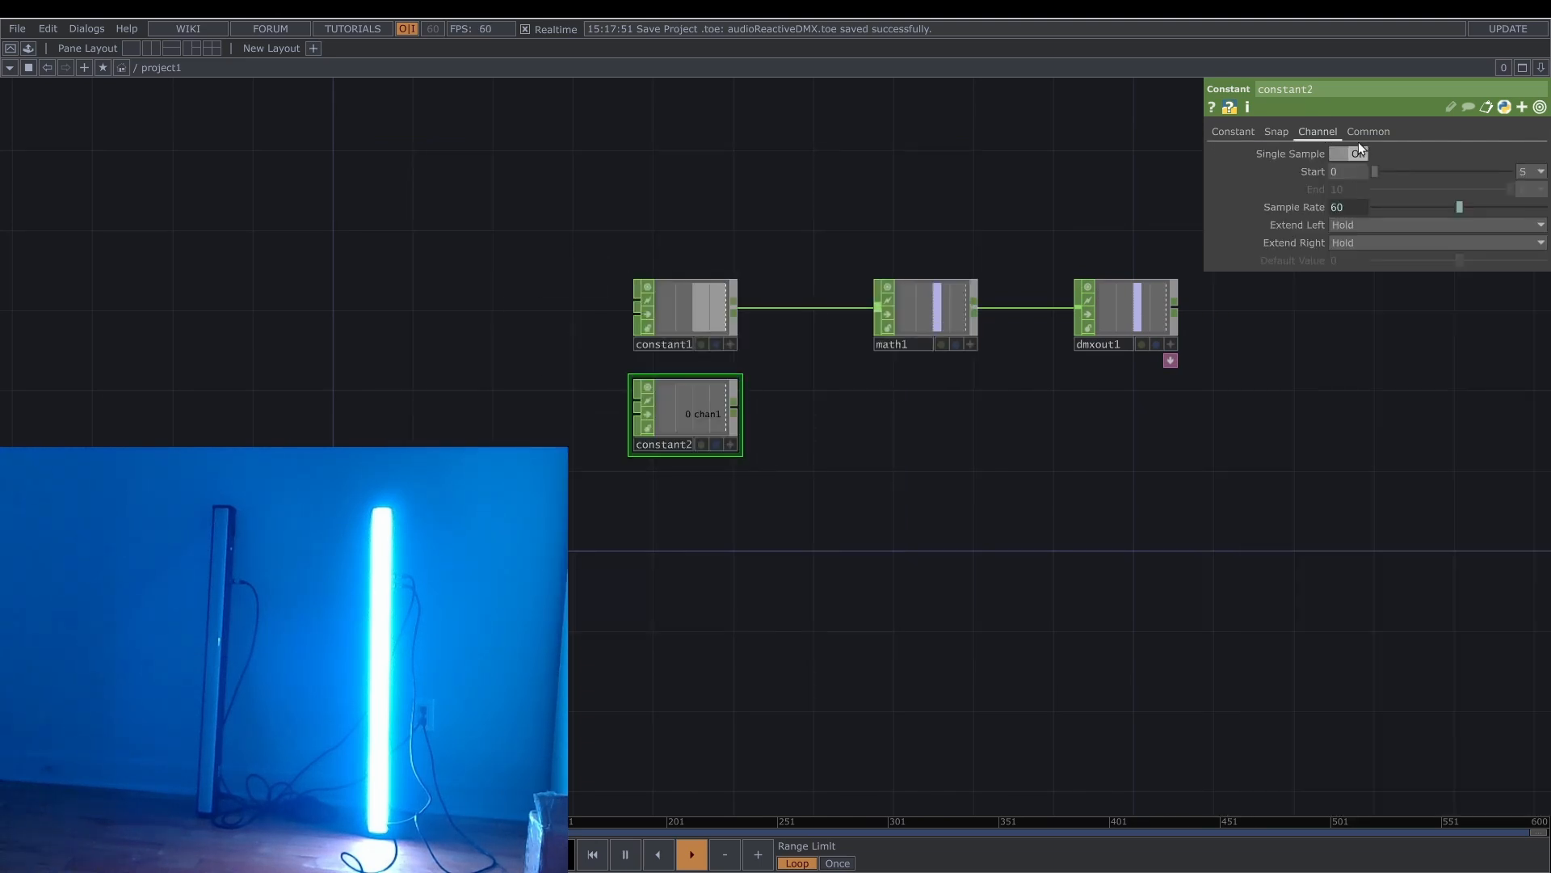
click(1359, 154)
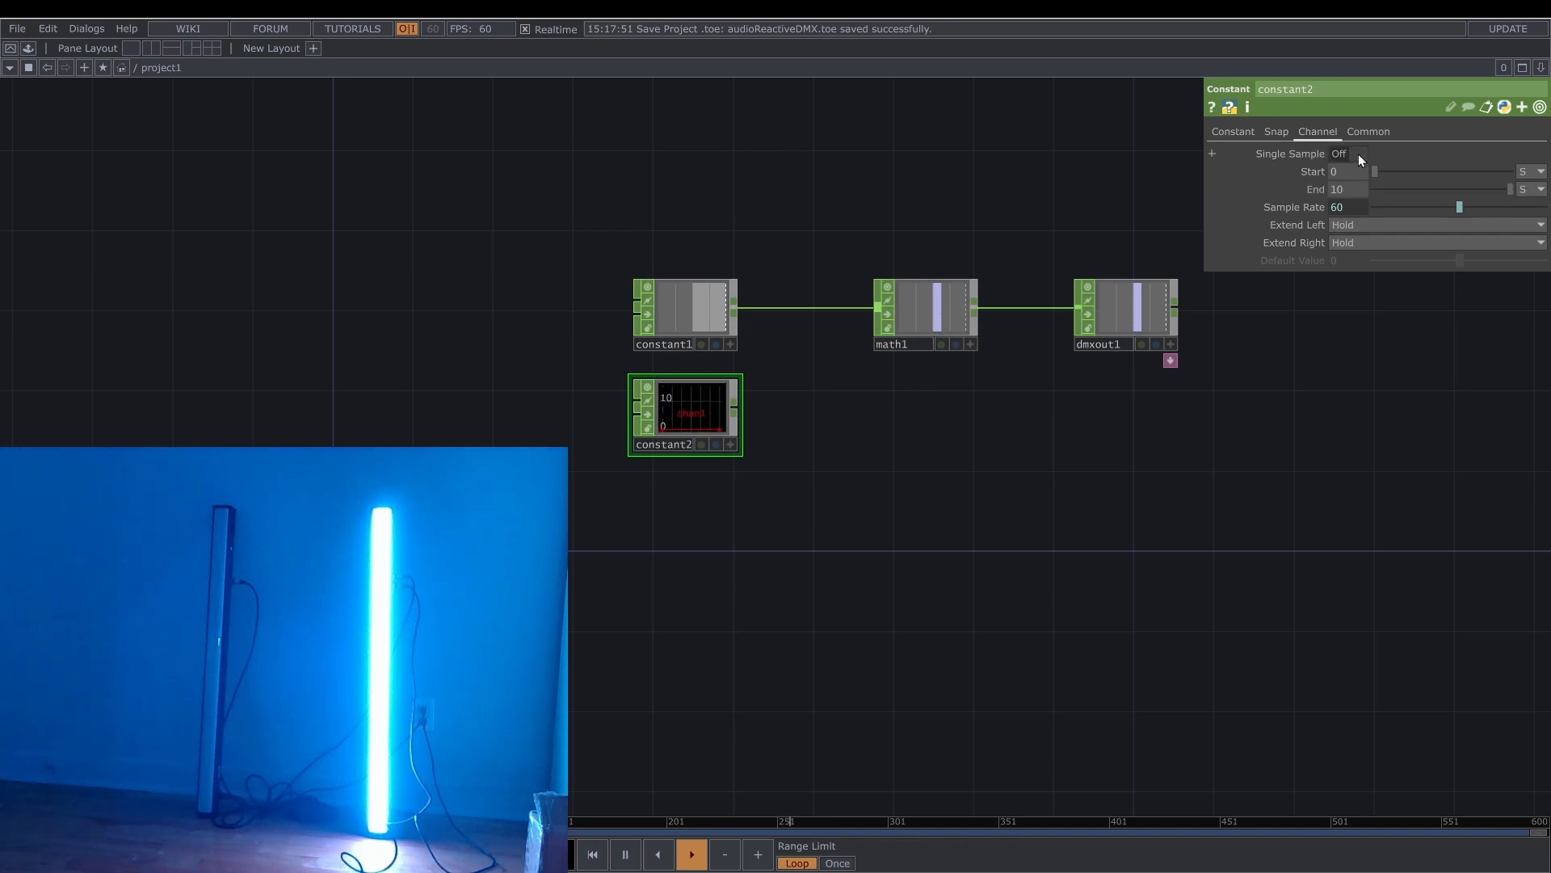
click(1531, 171)
click(1523, 189)
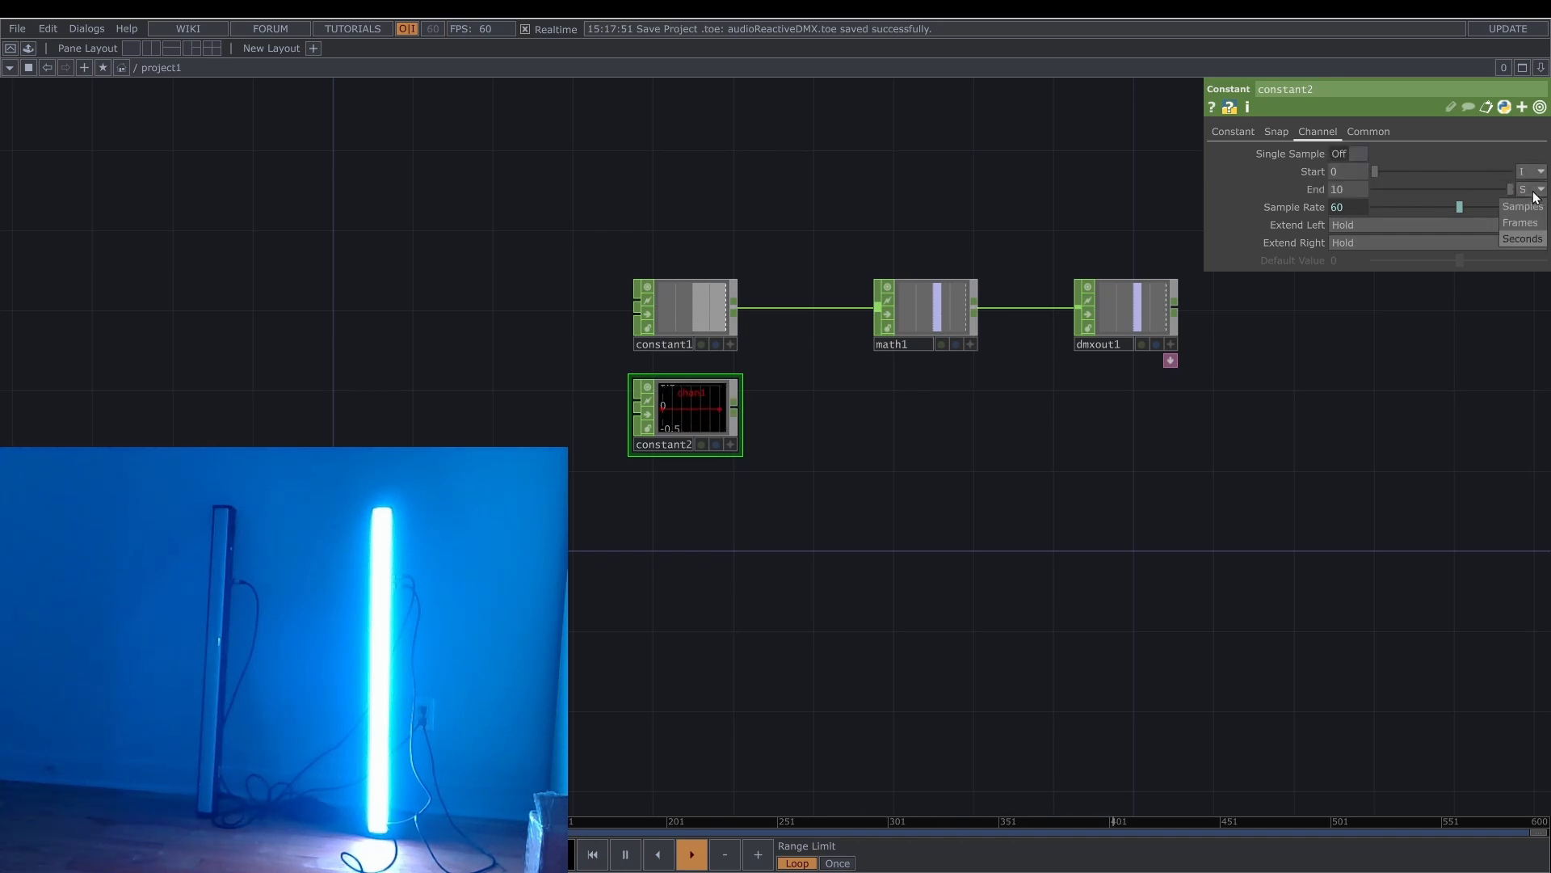
click(1531, 189)
click(1523, 206)
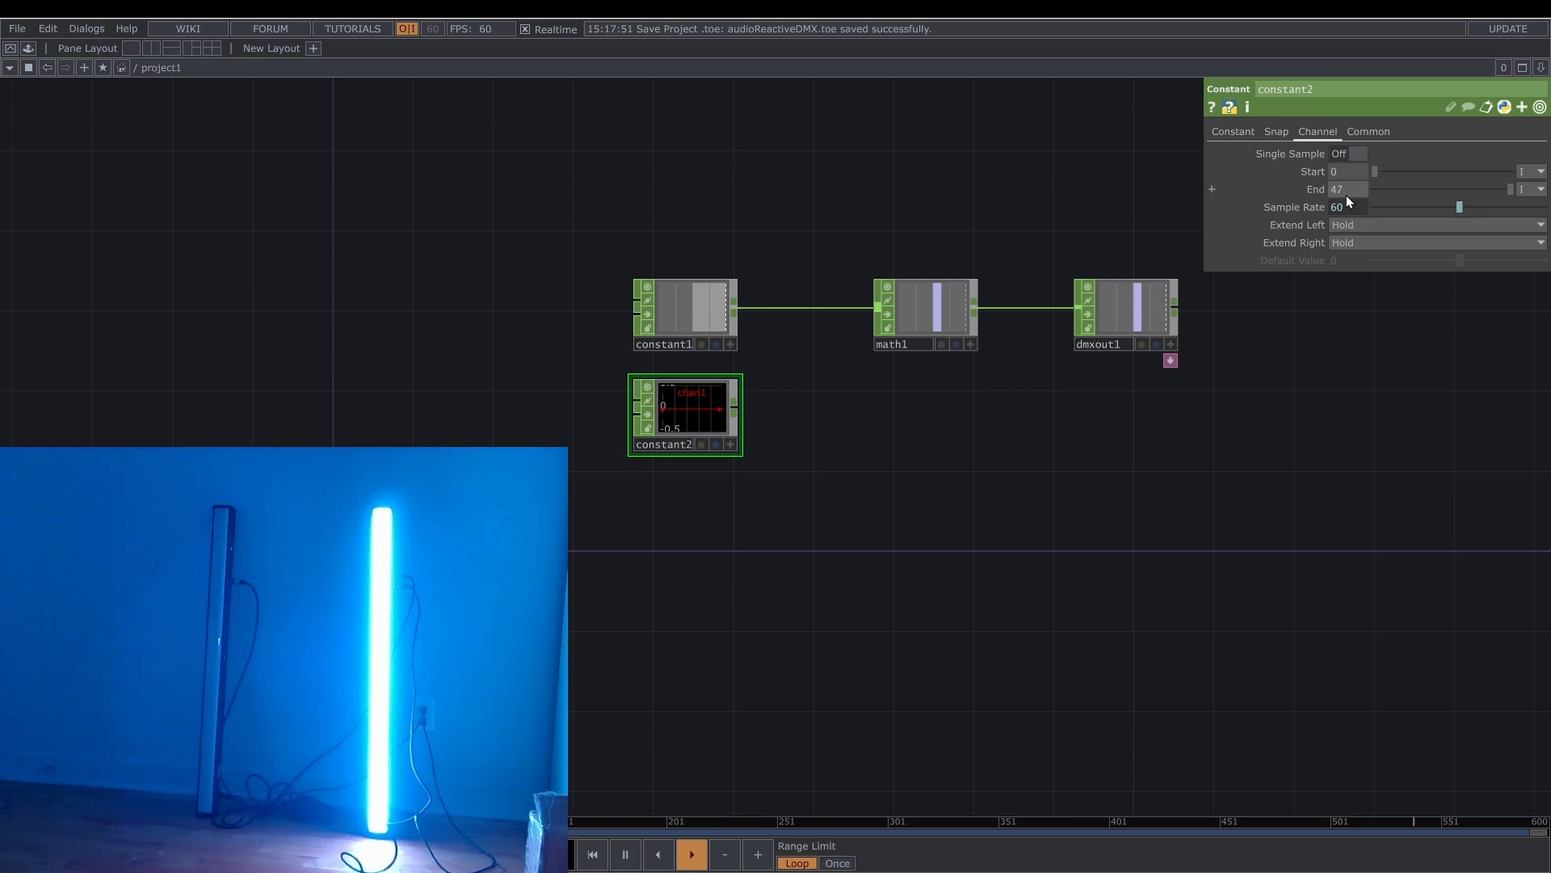
scroll(711, 428, up, 3)
middle_click(699, 423)
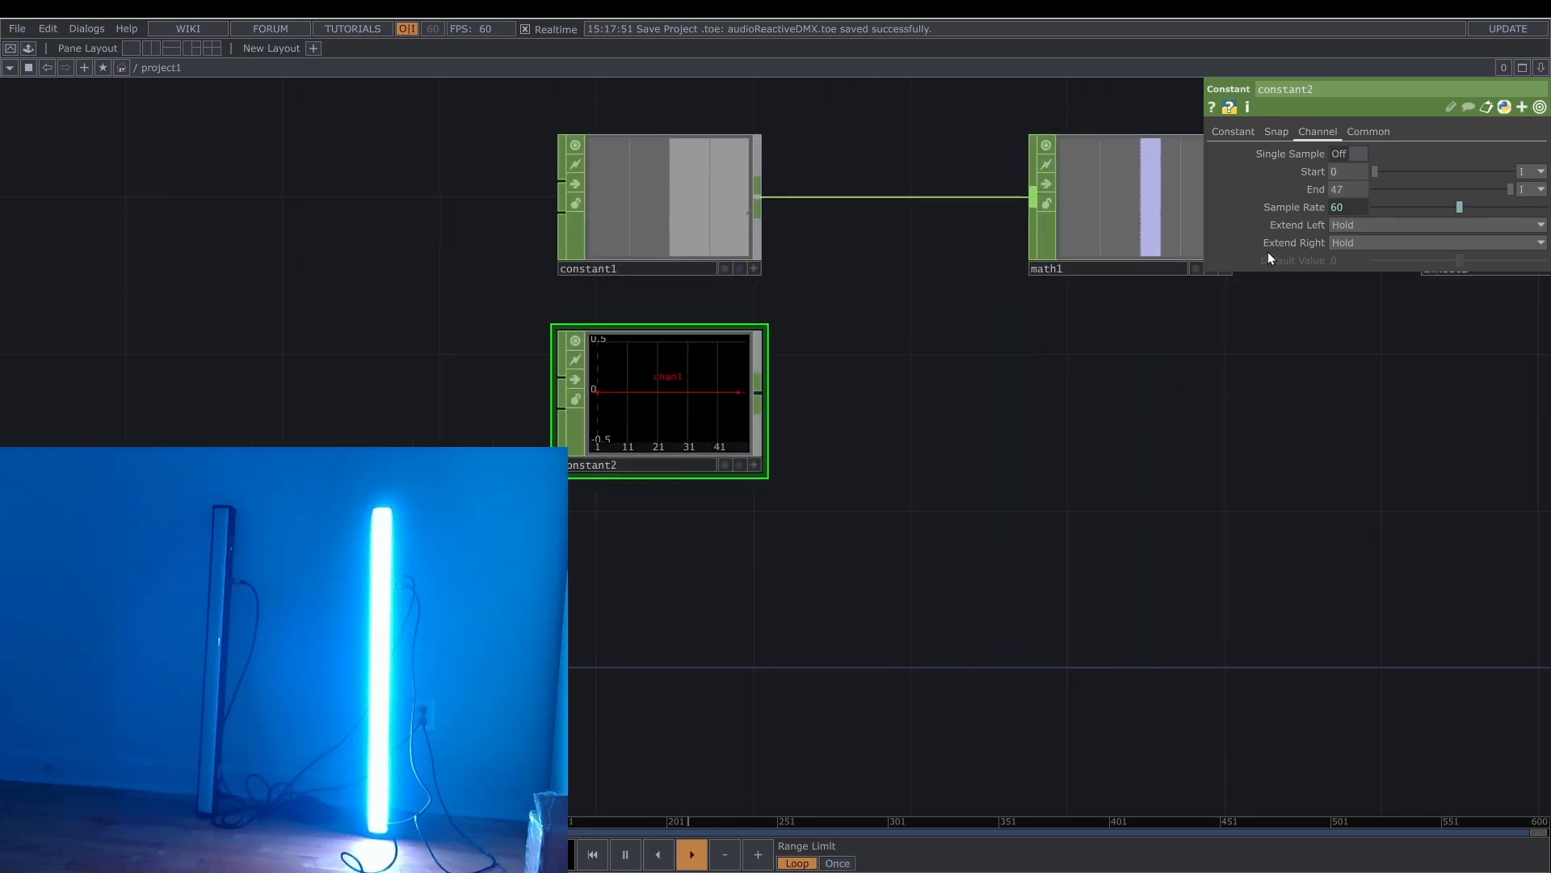
Append a Shuffle CHOP to the second constant and set its method to Split All Samples.
click(766, 396)
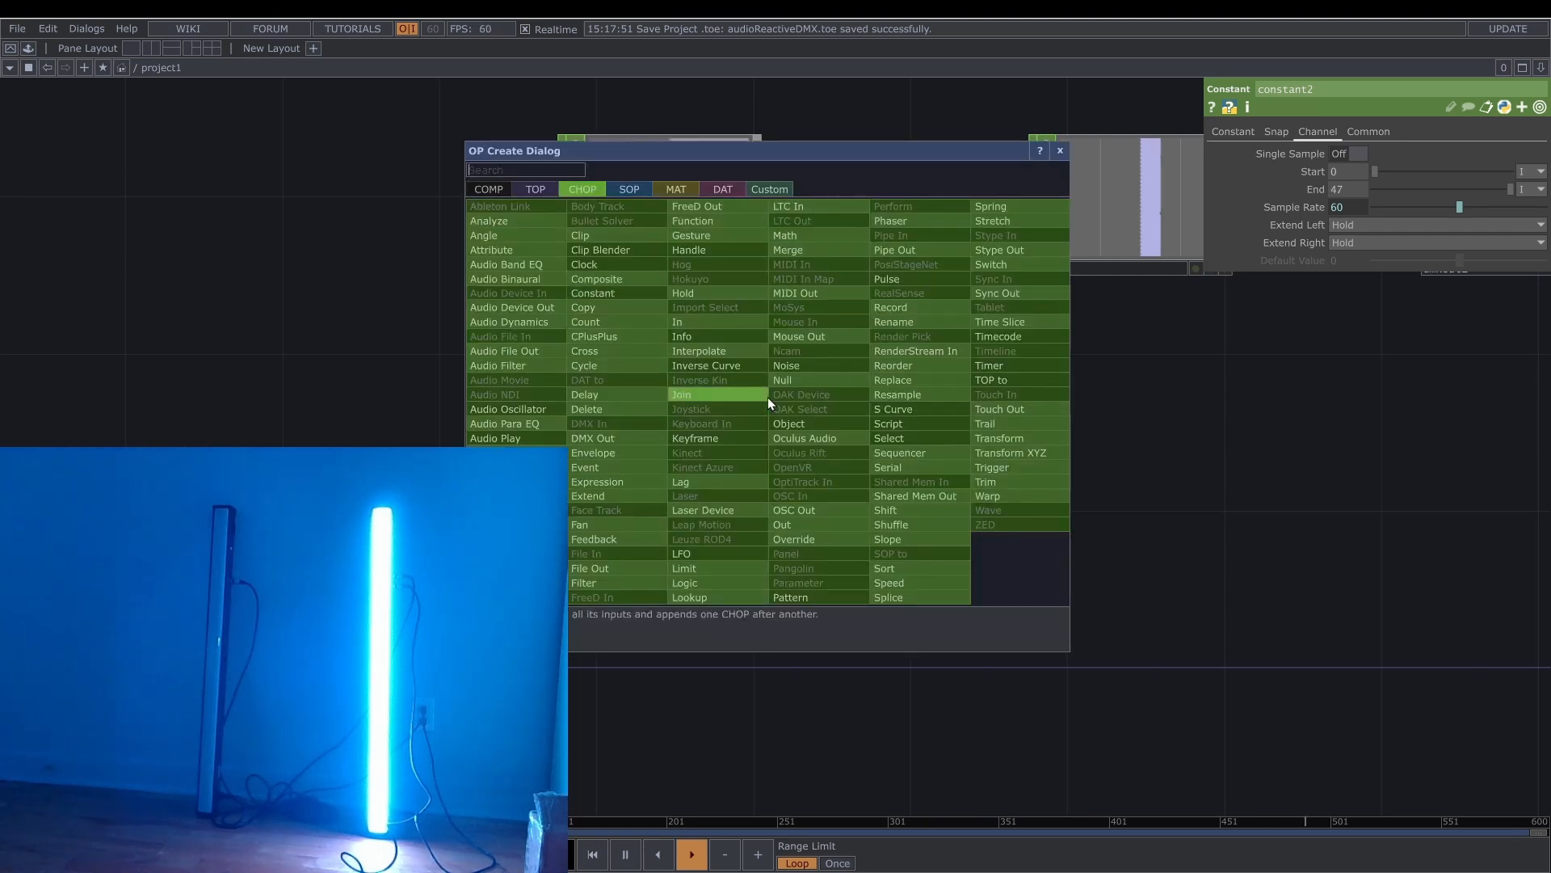
text(SHUU)
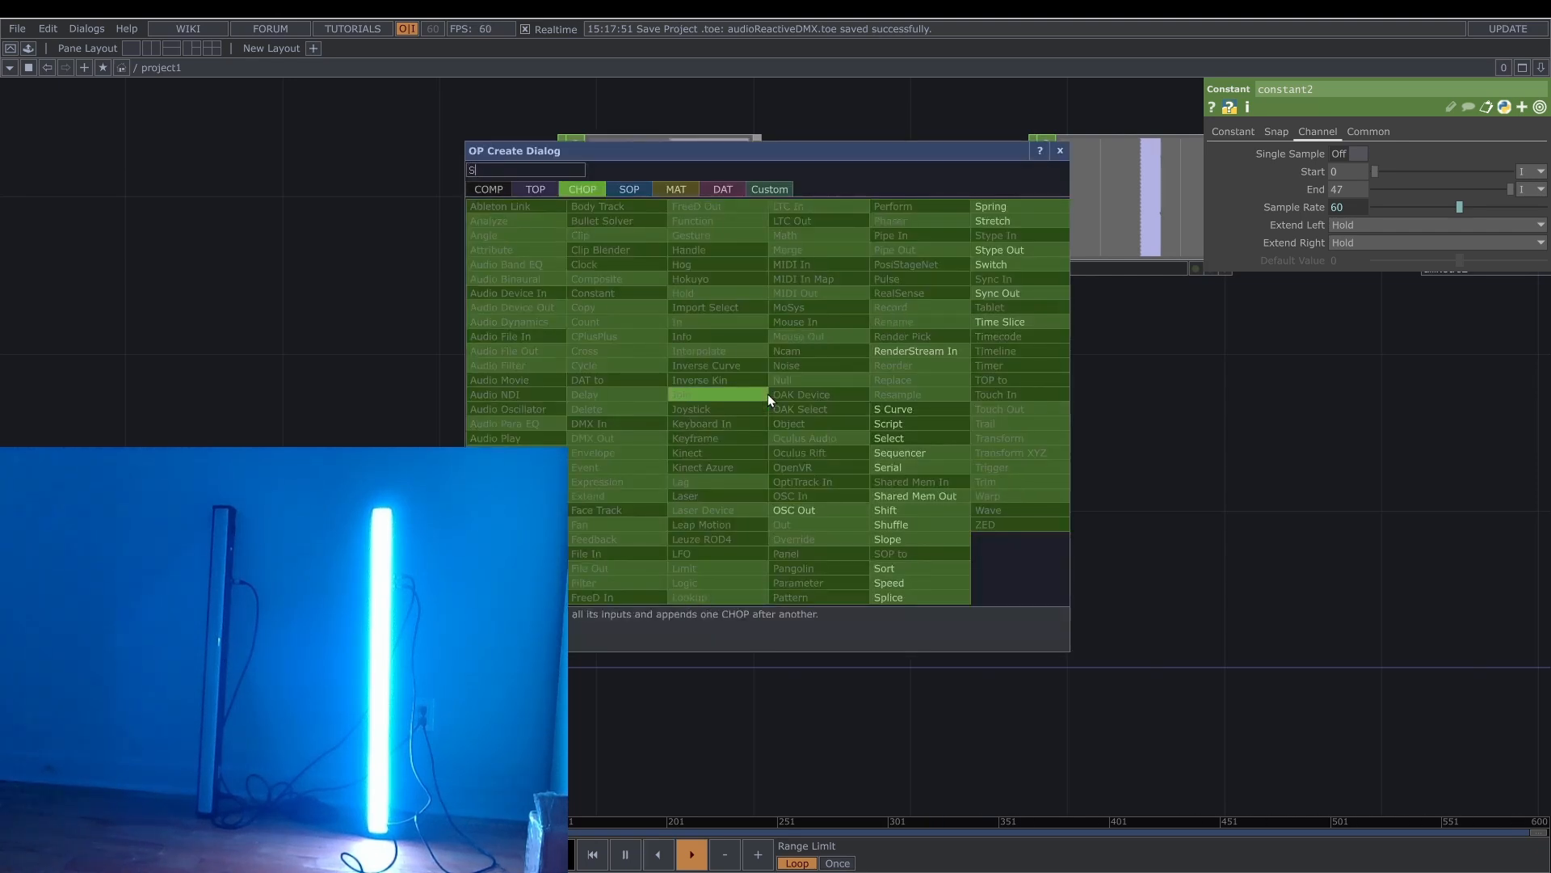
click(915, 524)
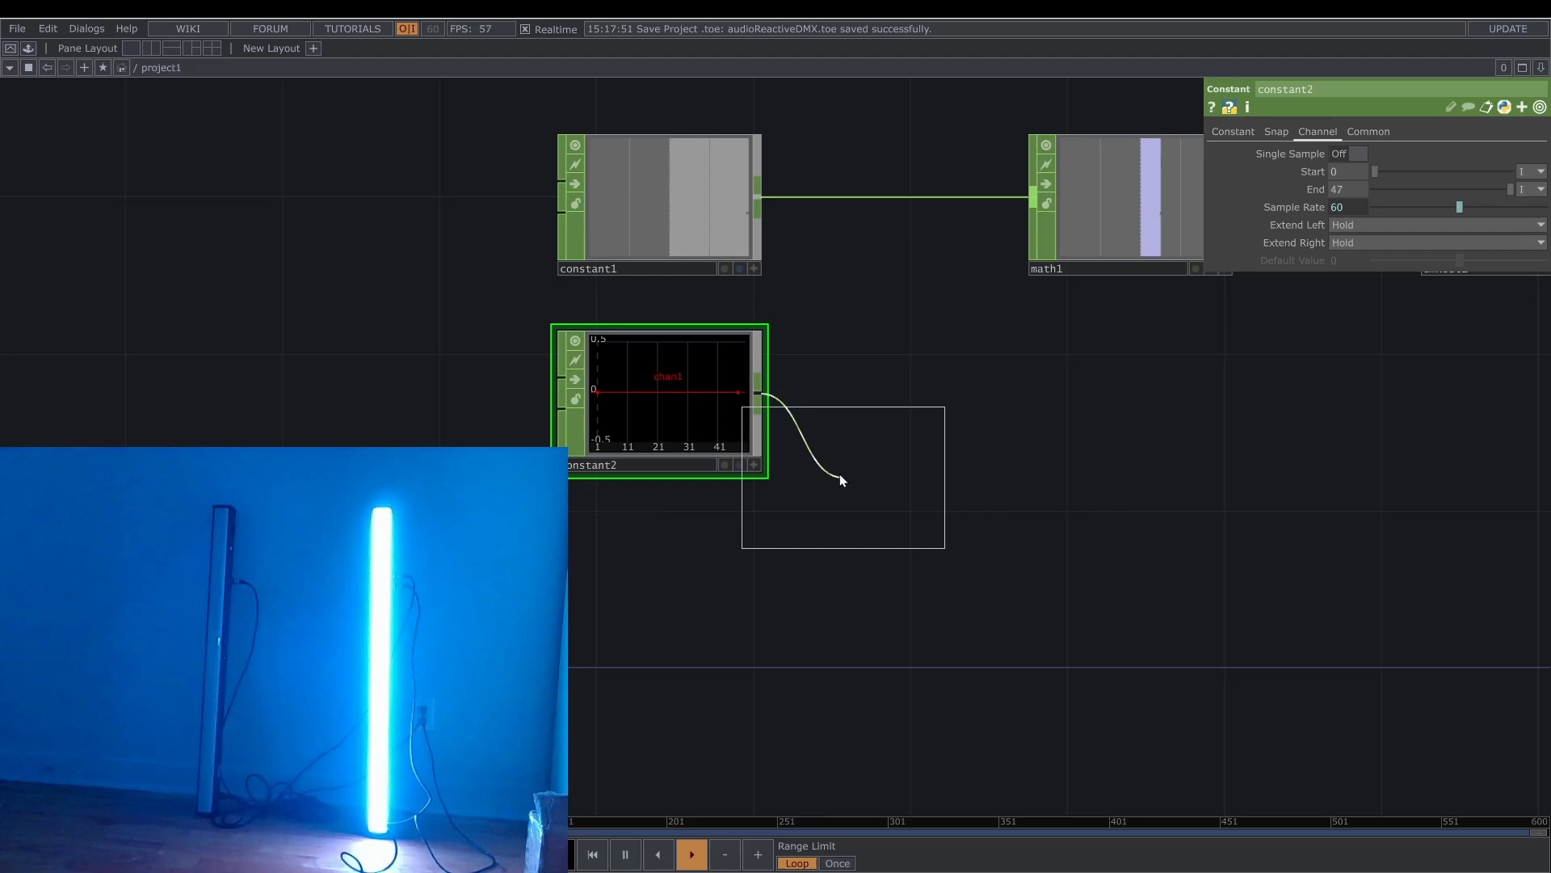
click(942, 404)
click(1415, 156)
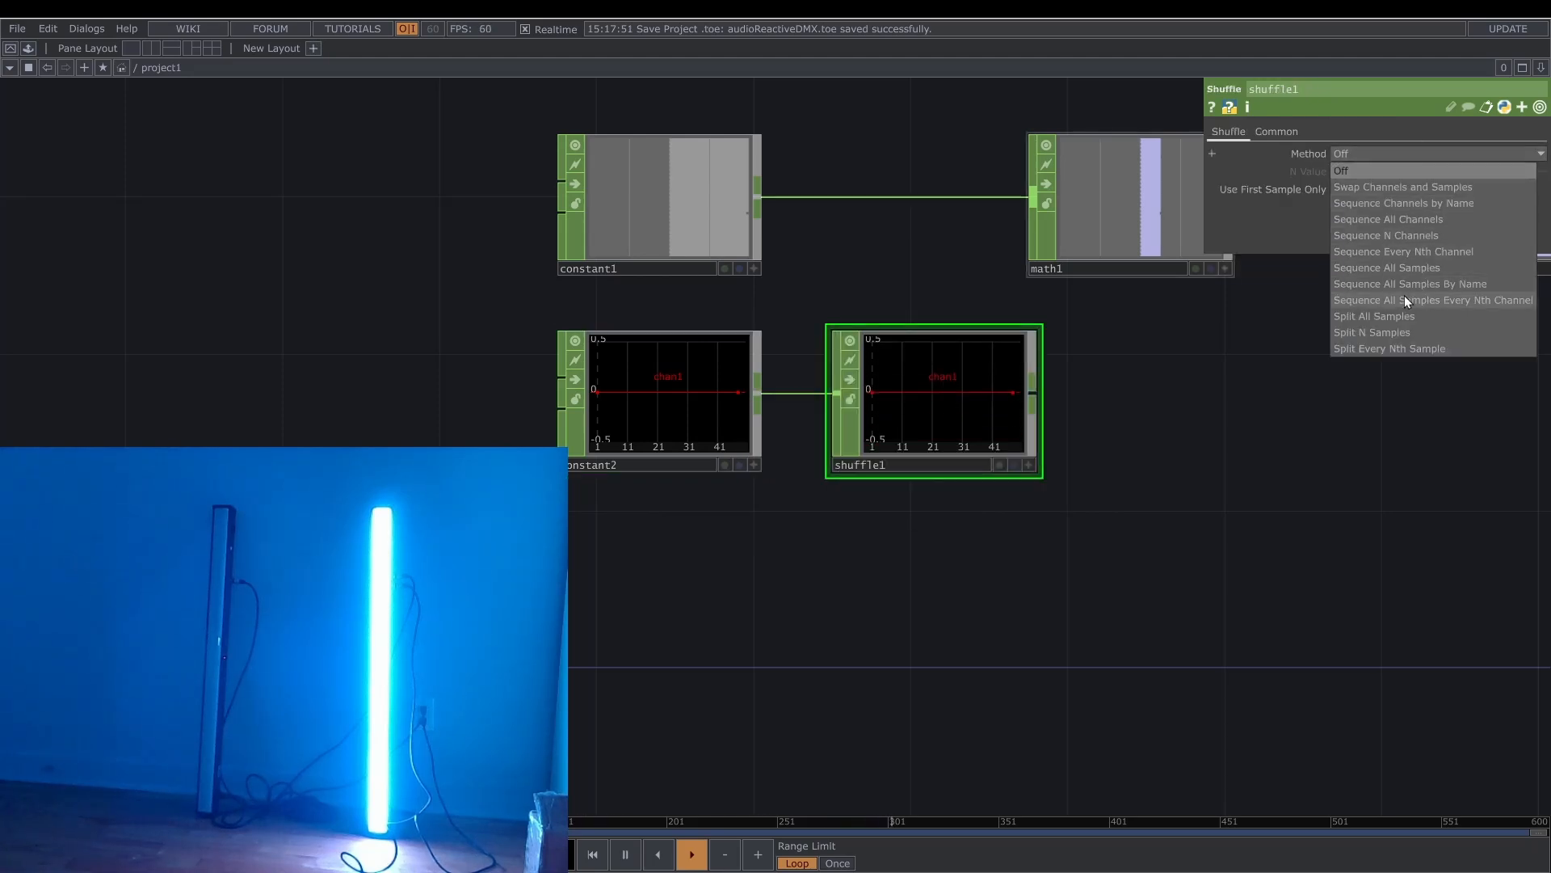
click(1404, 320)
Feed the shuffle's output into the Math CHOP in place of the first constant and check the shuffle's split channels.
middle_click(884, 467)
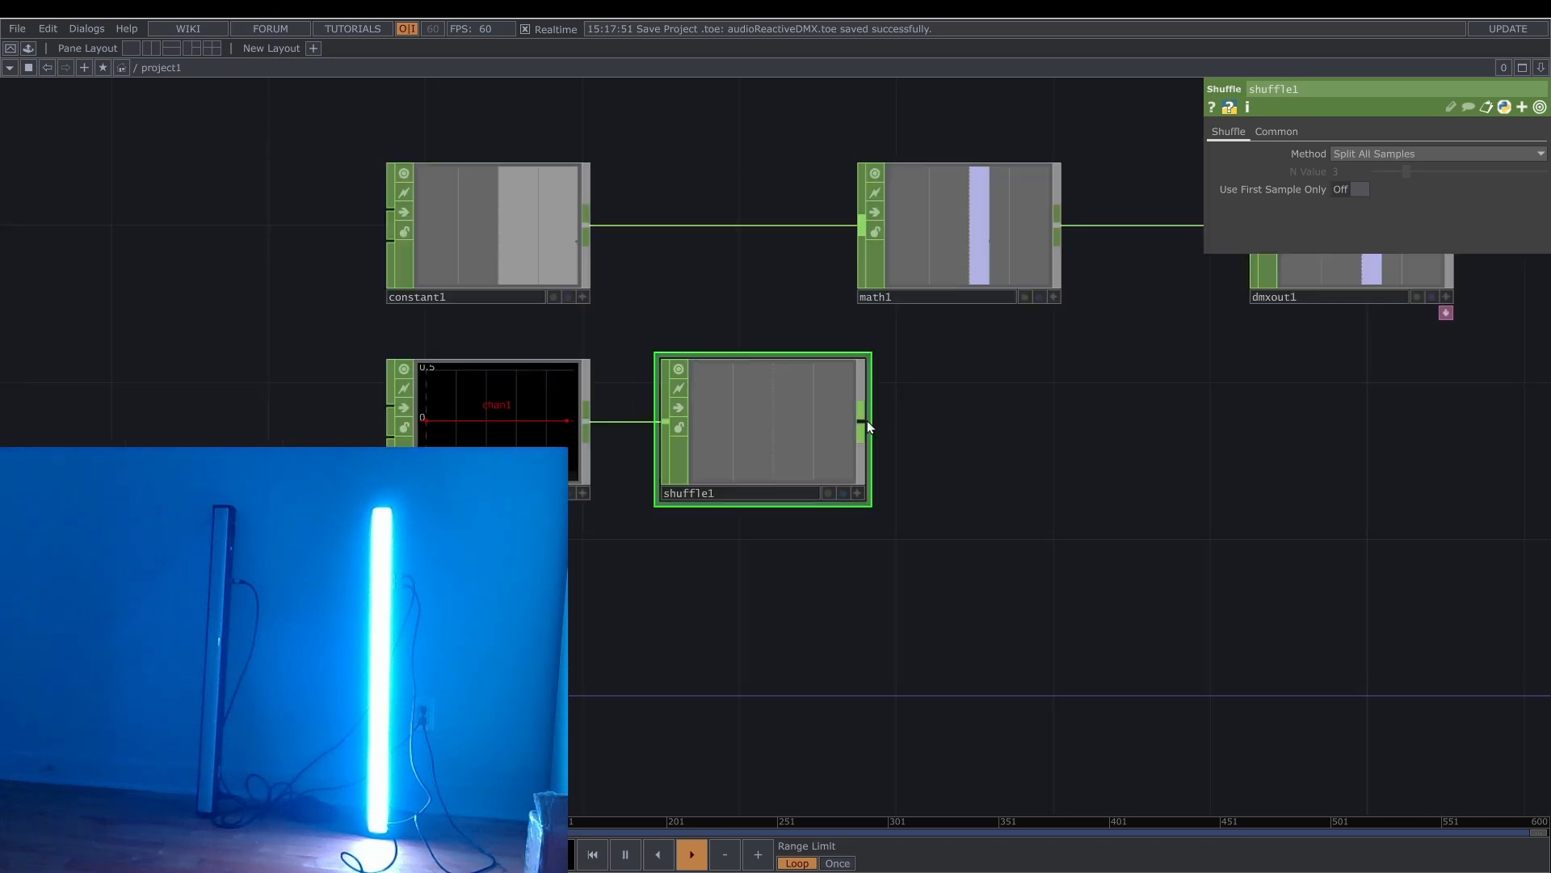
drag(866, 420, 771, 229)
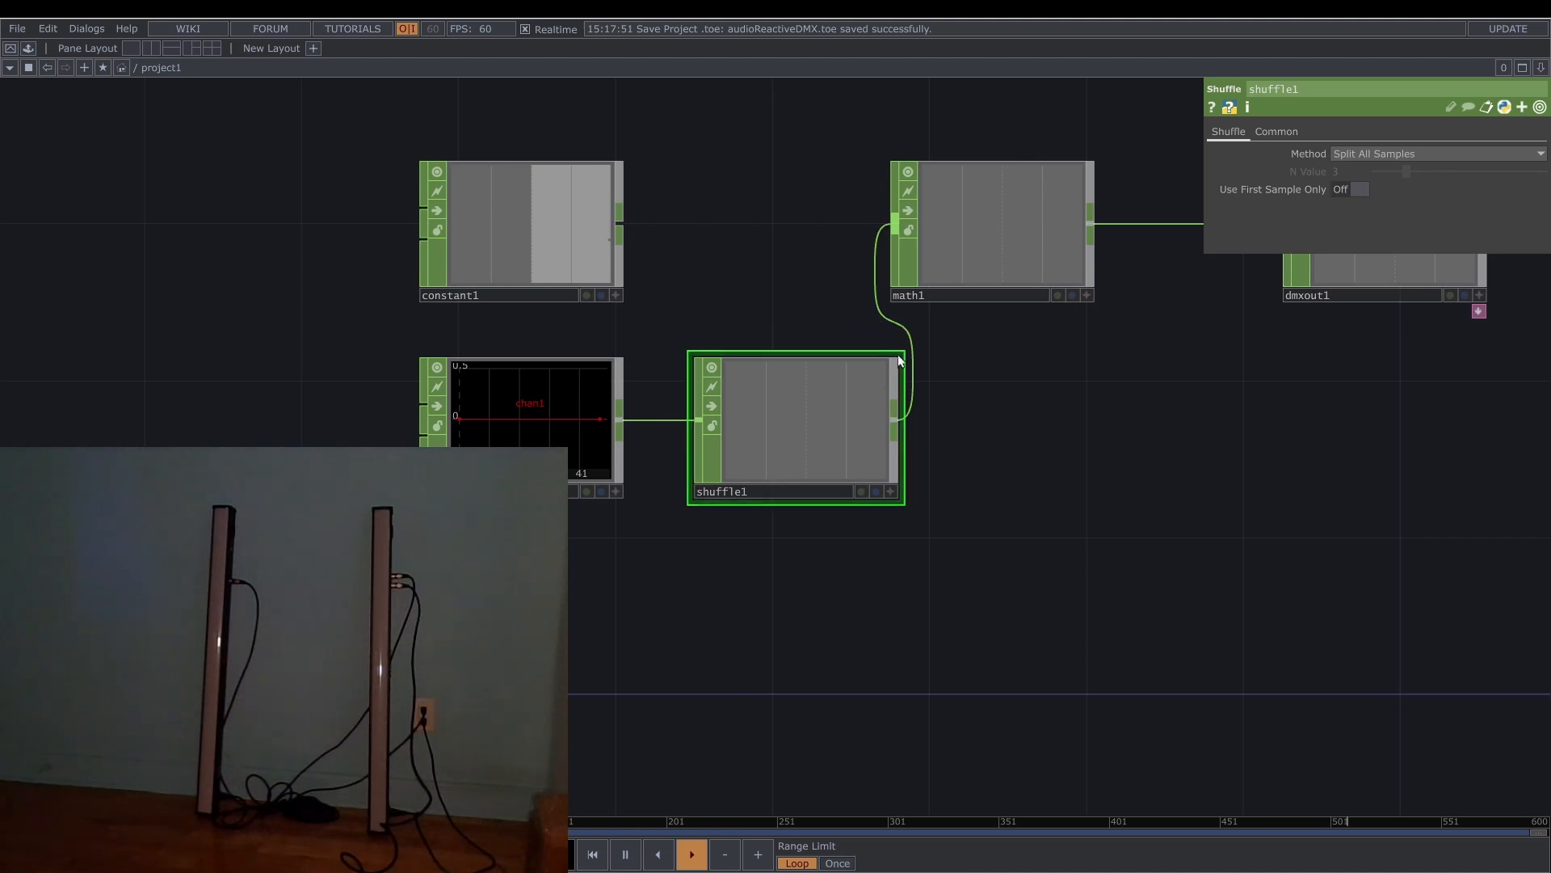
scroll(801, 447, up, 5)
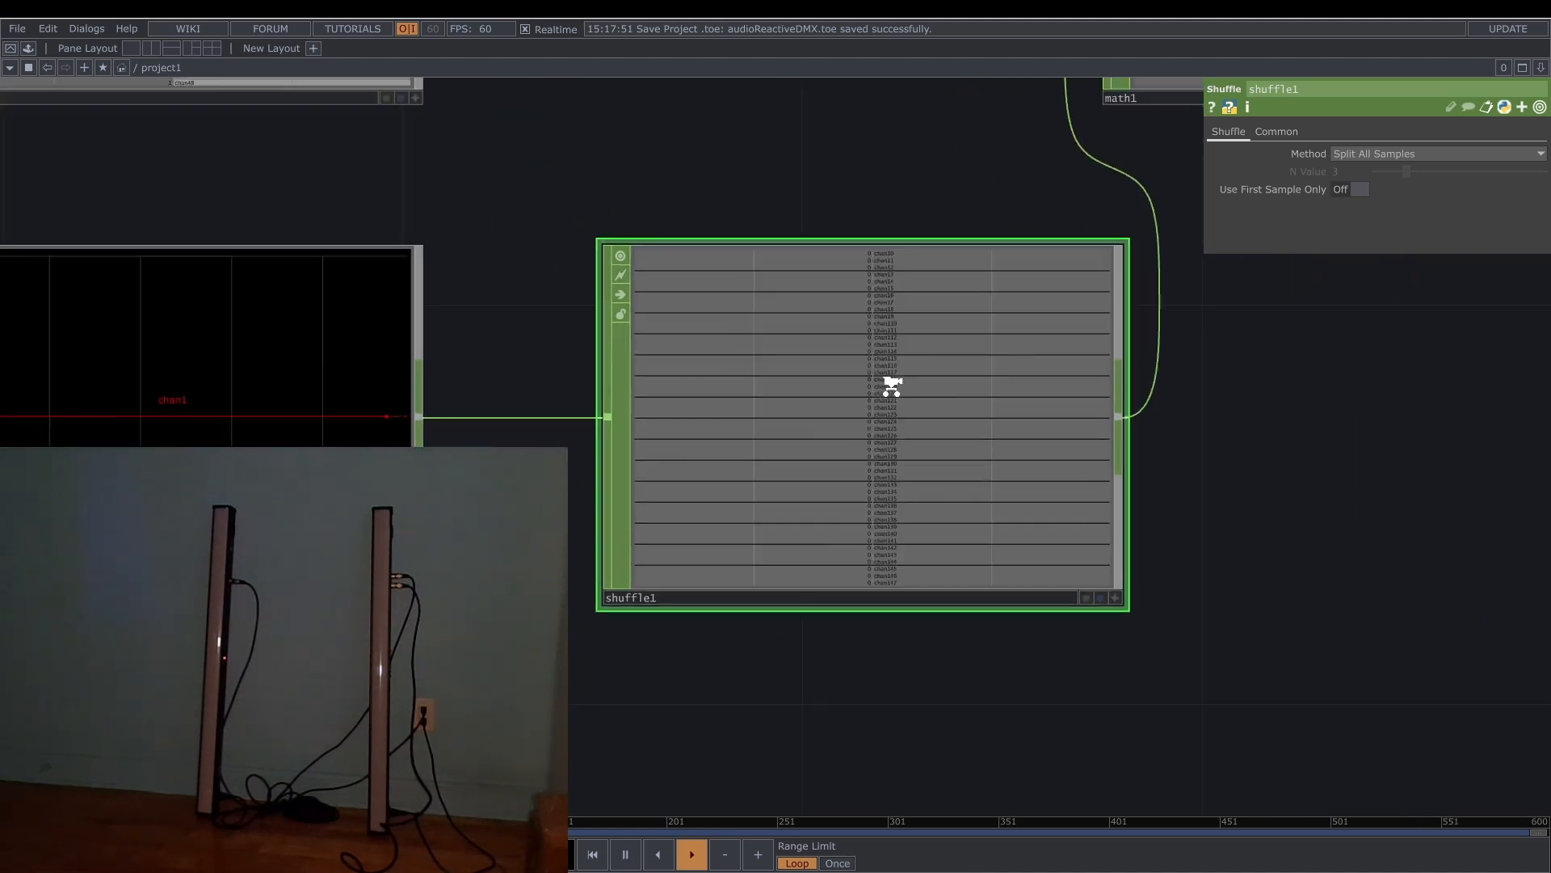
scroll(934, 377, down, 5)
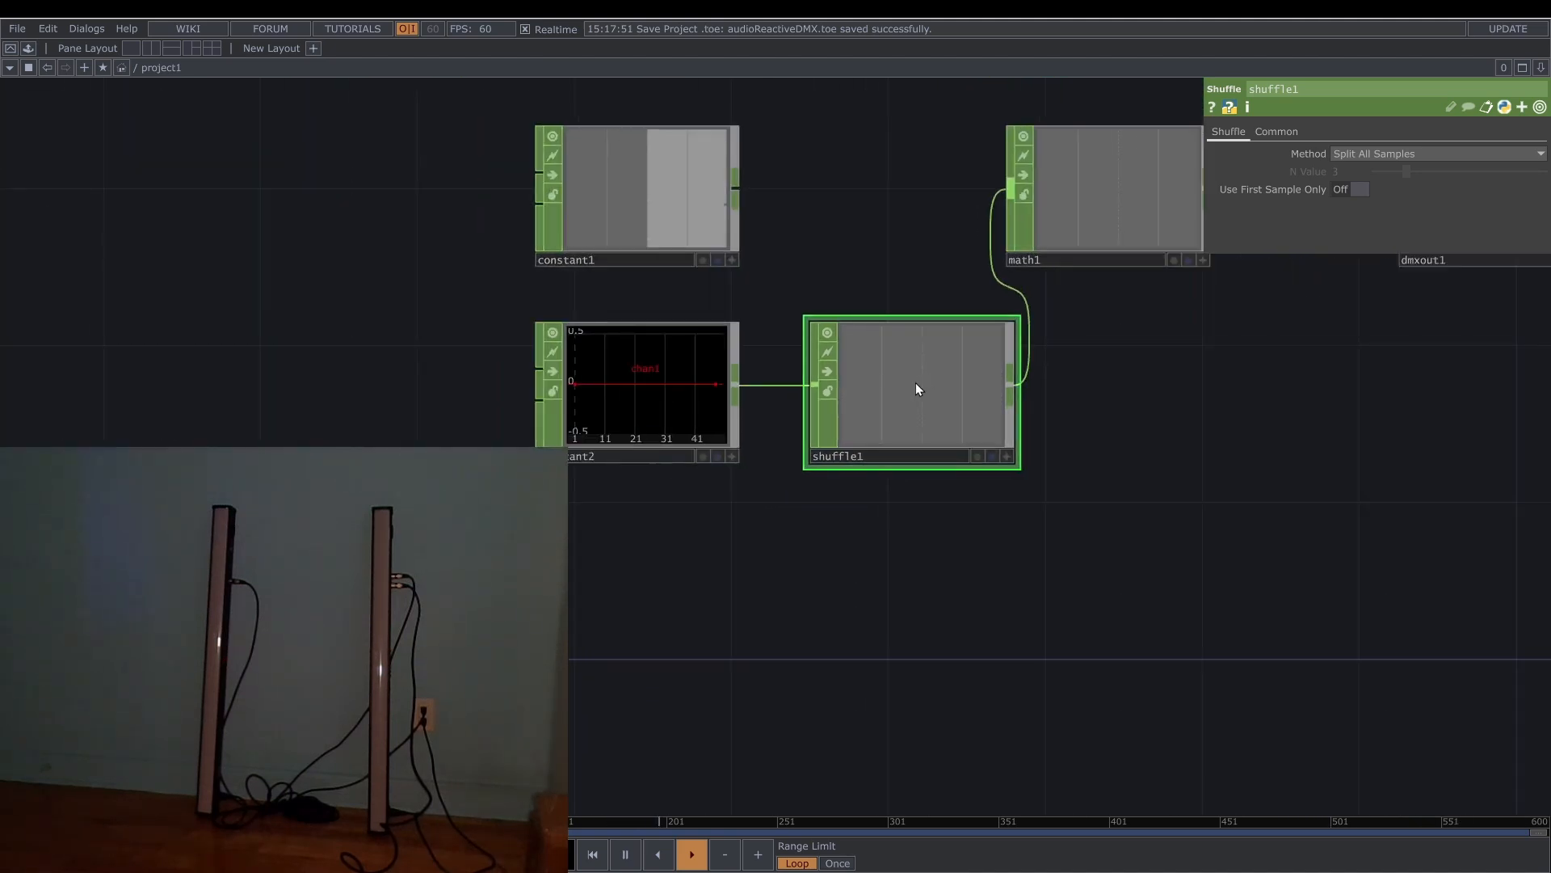
Shift the constant2 and shuffle1 pair away from the Math CHOP and paste a copy of both nodes directly below.
key(ctrl+z)
key(ctrl+z)
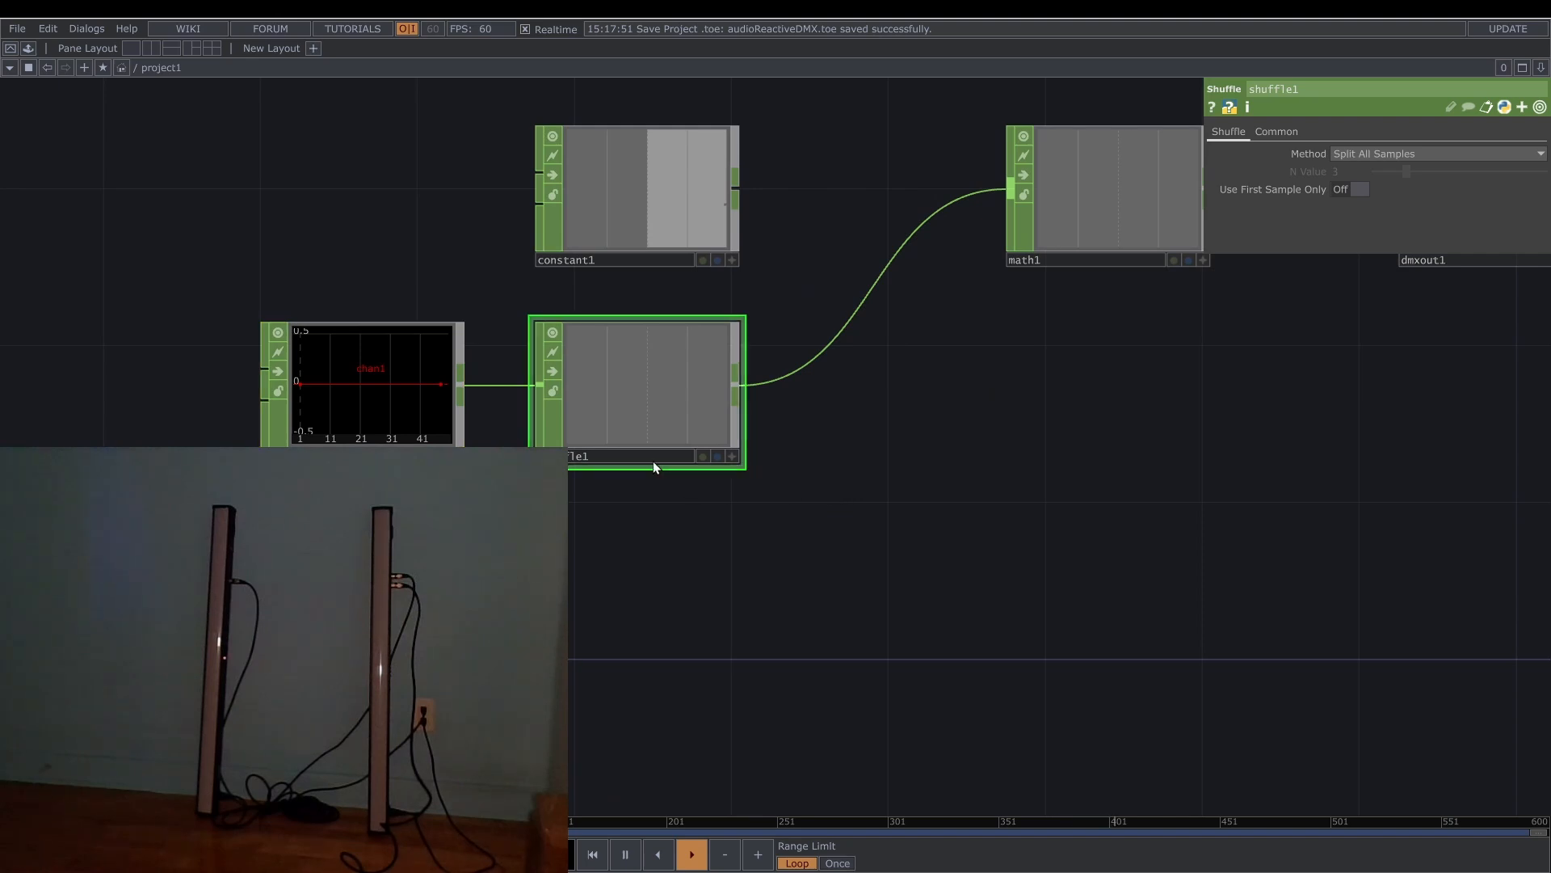
right_drag(624, 511, 338, 419)
key(ctrl+c)
key(ctrl+v)
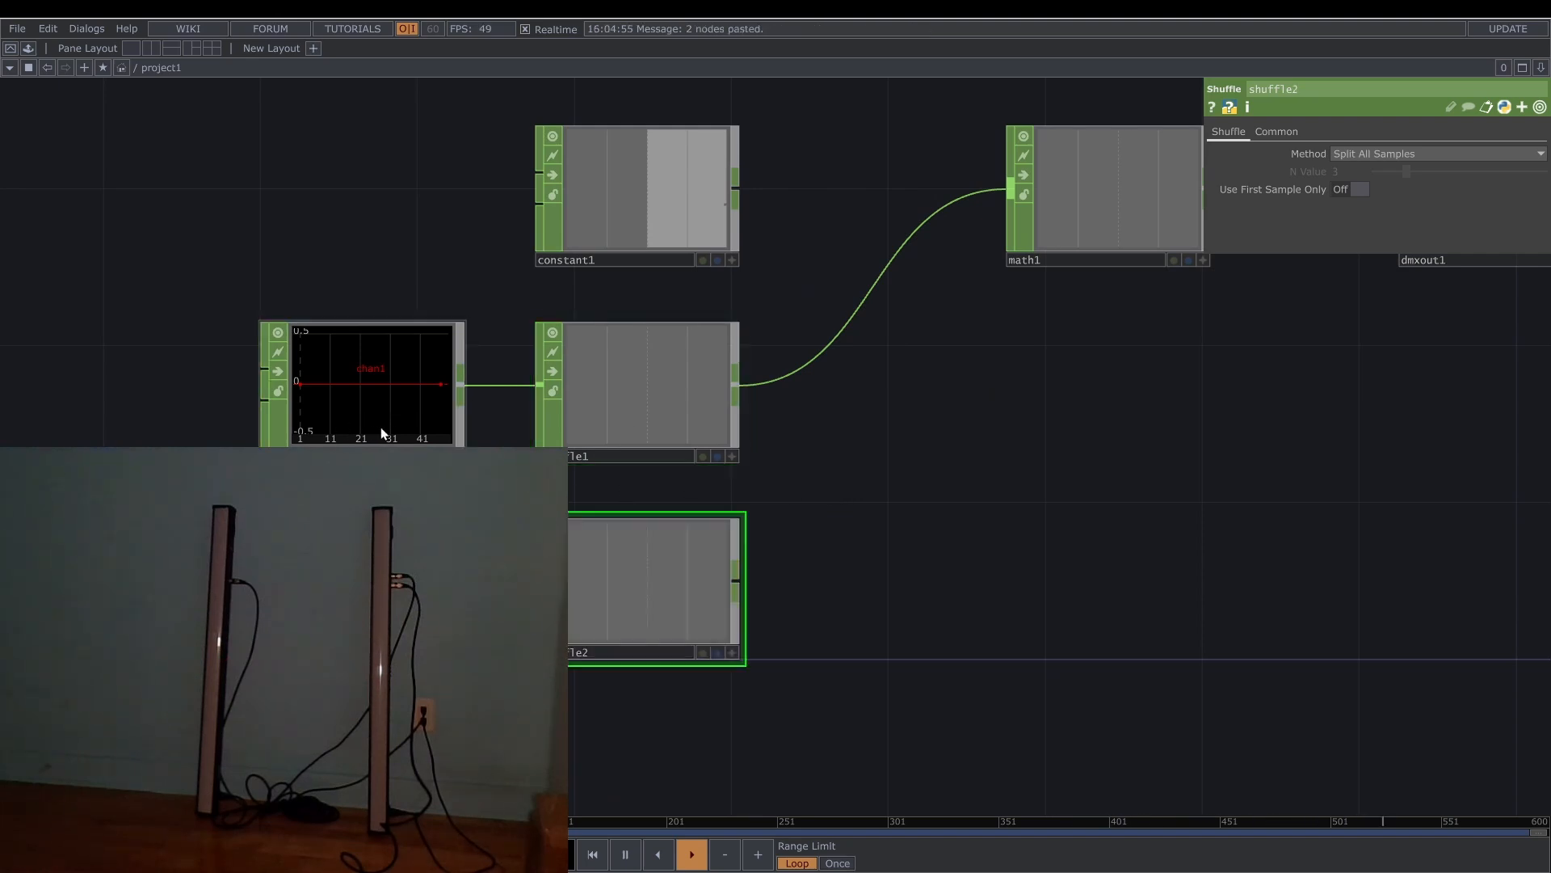
Set the chan1 value of constant2 to 1.
click(410, 385)
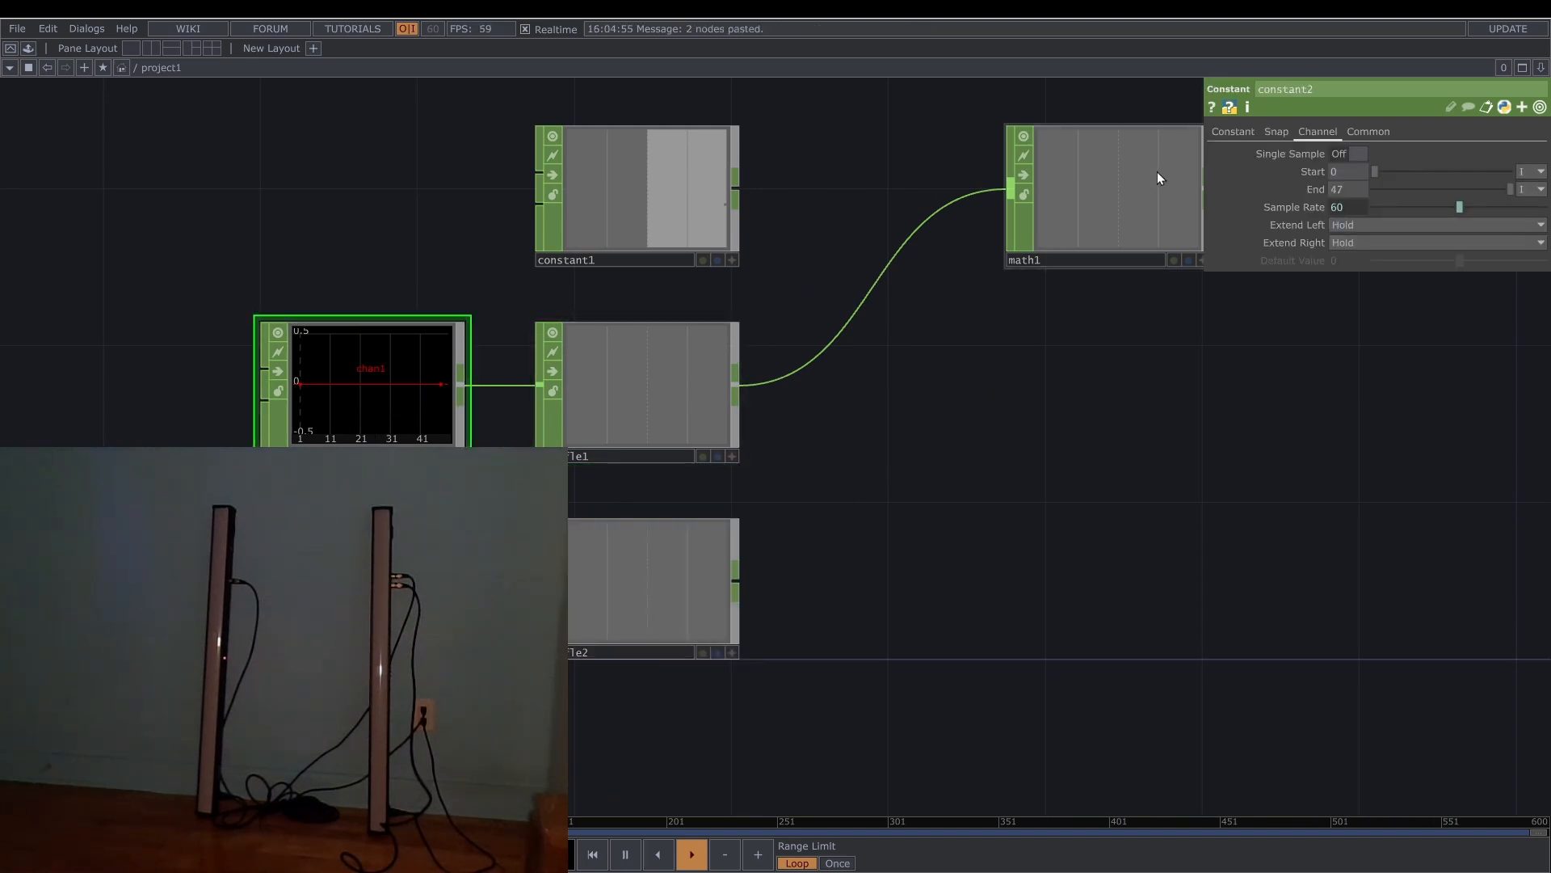
click(1234, 132)
drag(1500, 166, 1547, 169)
Examine the channels split by the first shuffle and the channel info of the Math CHOP.
scroll(772, 347, up, 6)
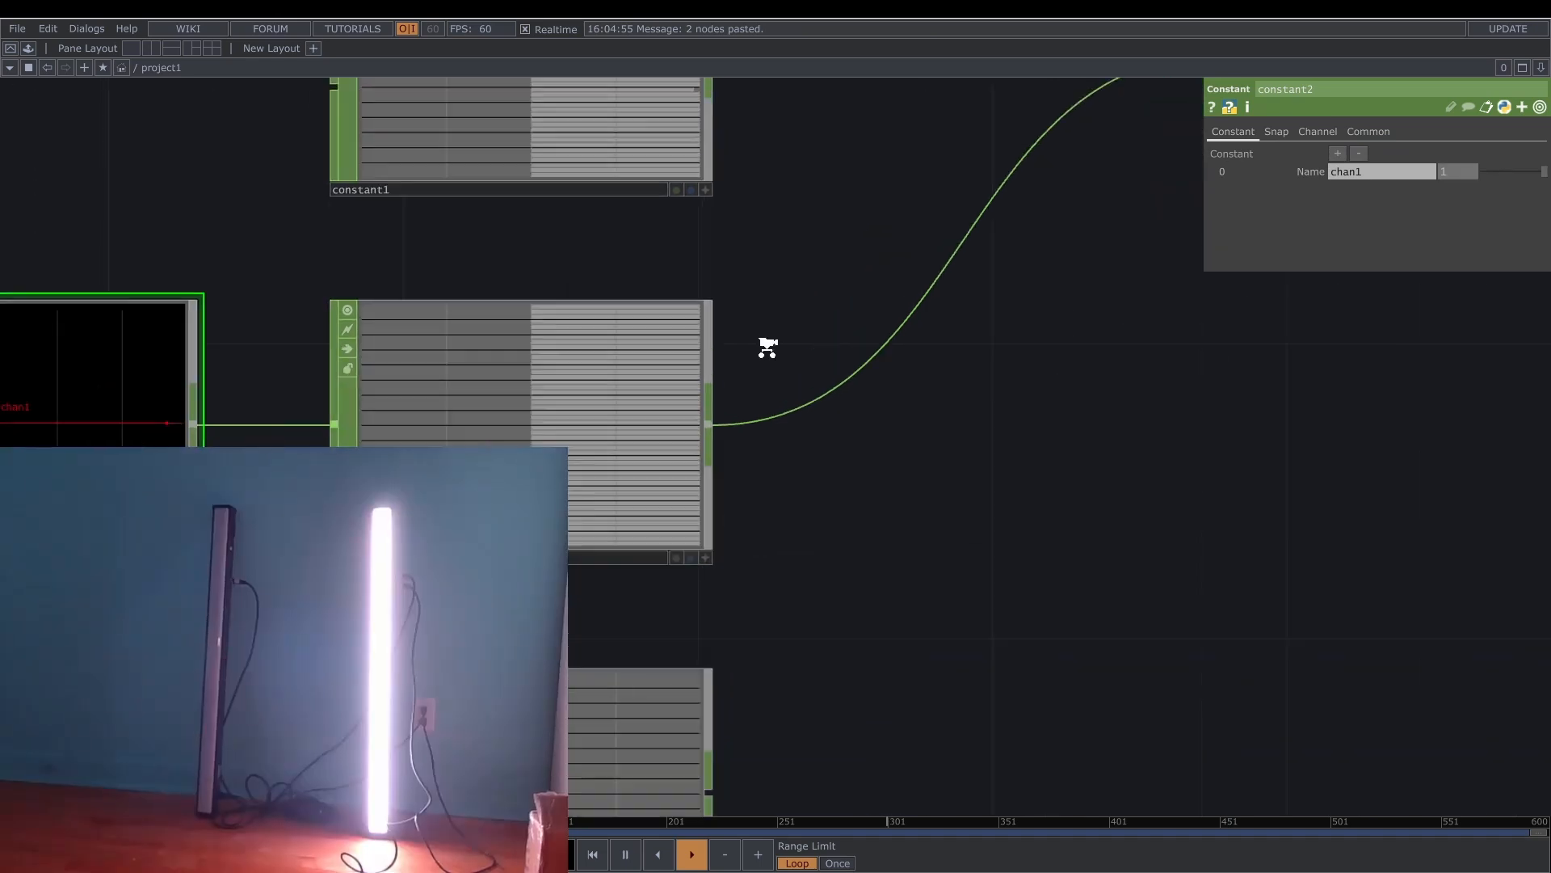
scroll(703, 359, down, 6)
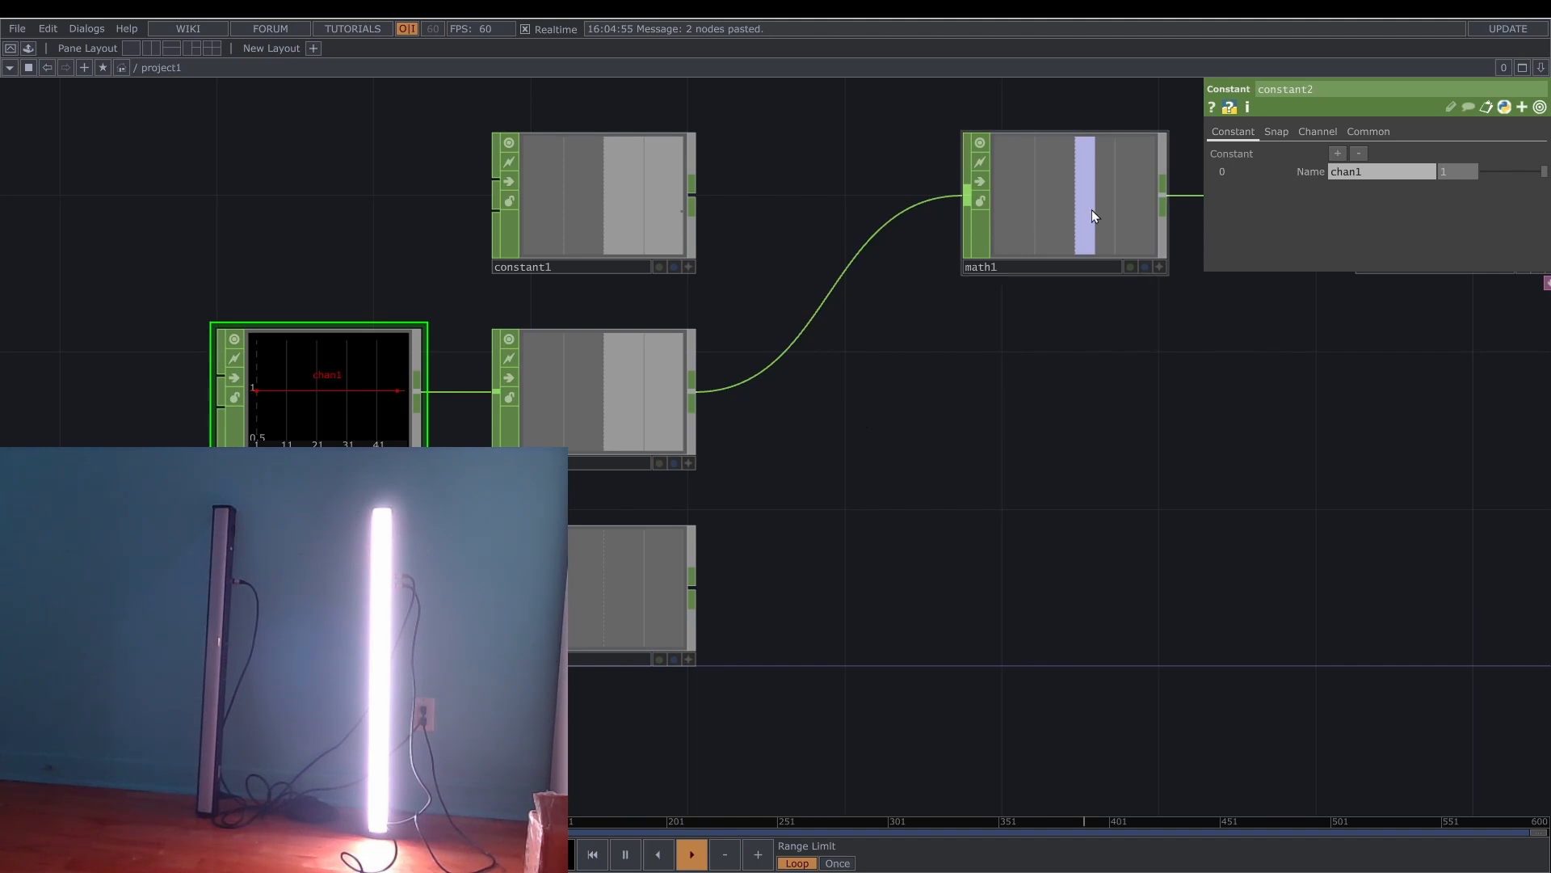
middle_drag(1090, 212, 984, 458)
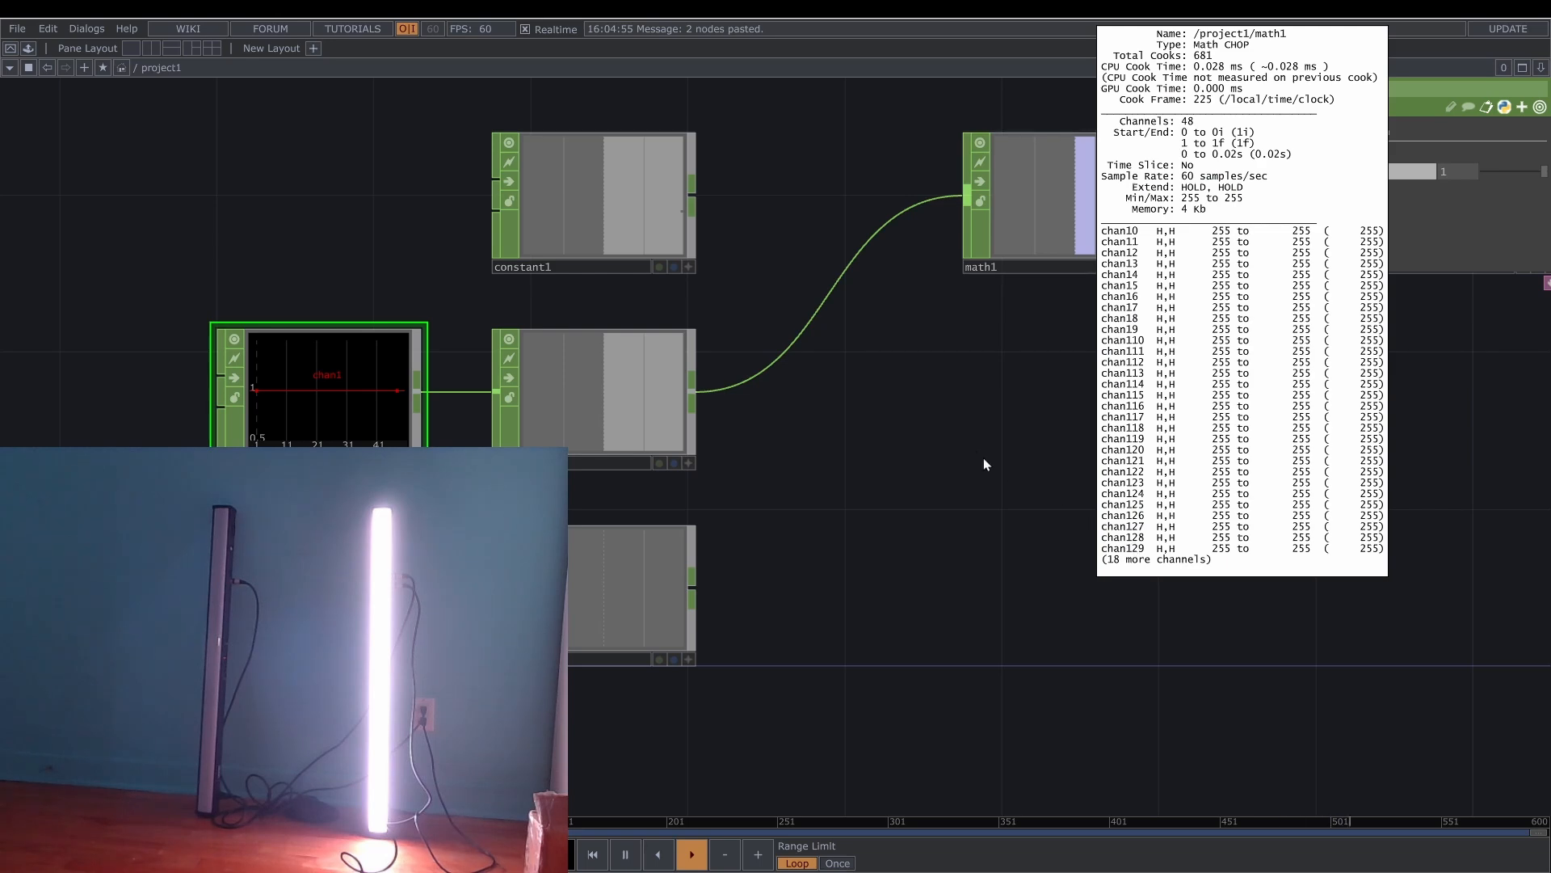
scroll(984, 459, down, 3)
scroll(1037, 294, up, 6)
scroll(1037, 294, down, 2)
middle_drag(1039, 295, 1091, 238)
scroll(863, 430, down, 3)
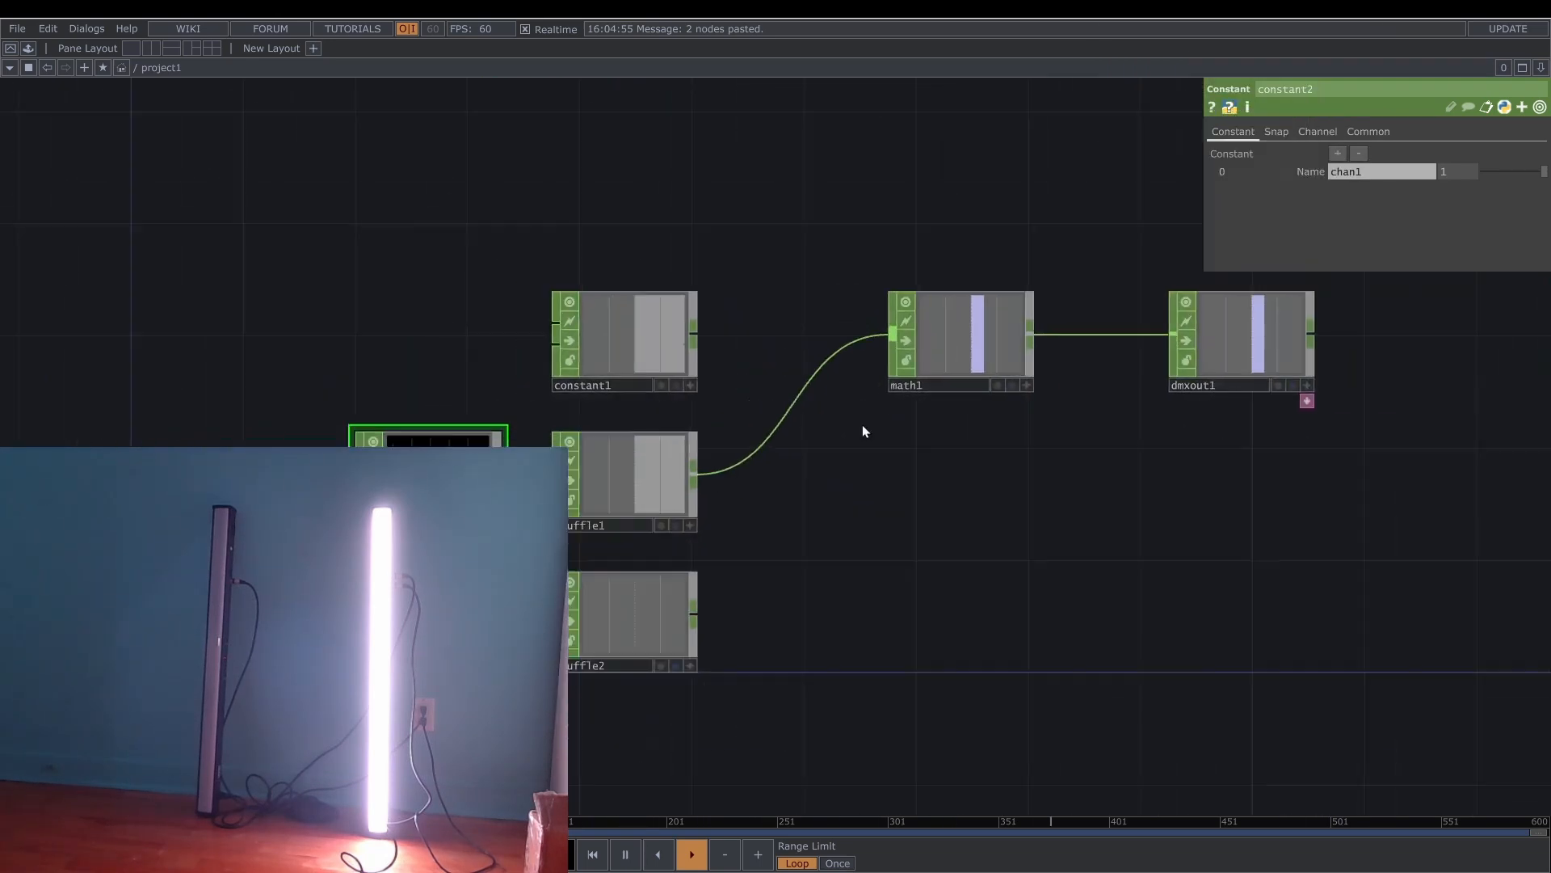
Insert a Merge CHOP between the first shuffle and the Math CHOP, connect the second shuffle to it, and check its channel info.
right_click(796, 406)
click(804, 395)
text(M)
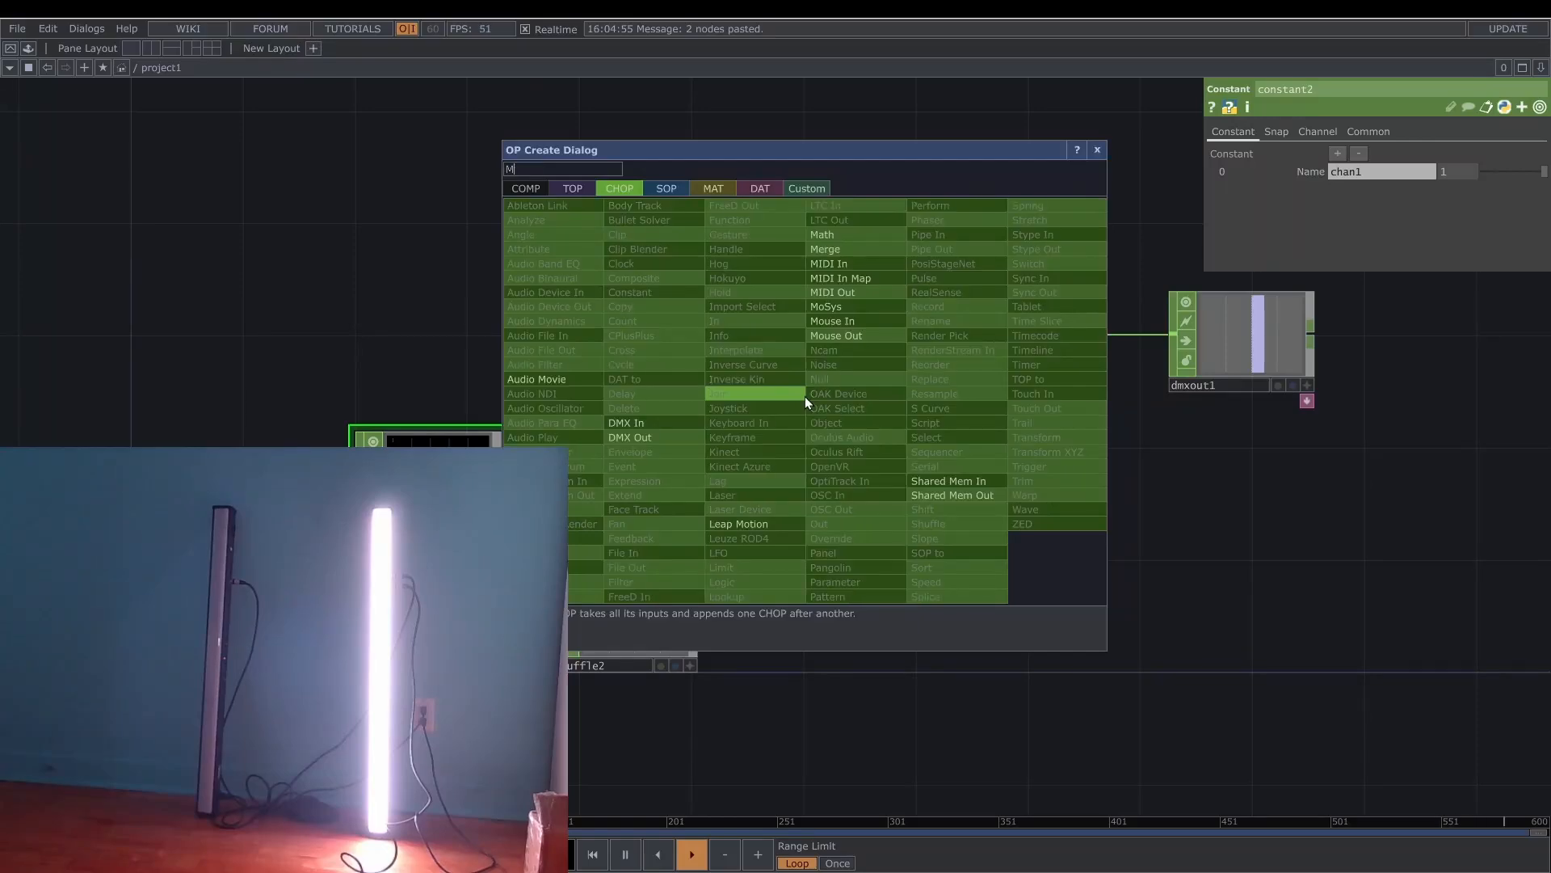
text(erge)
key(Return)
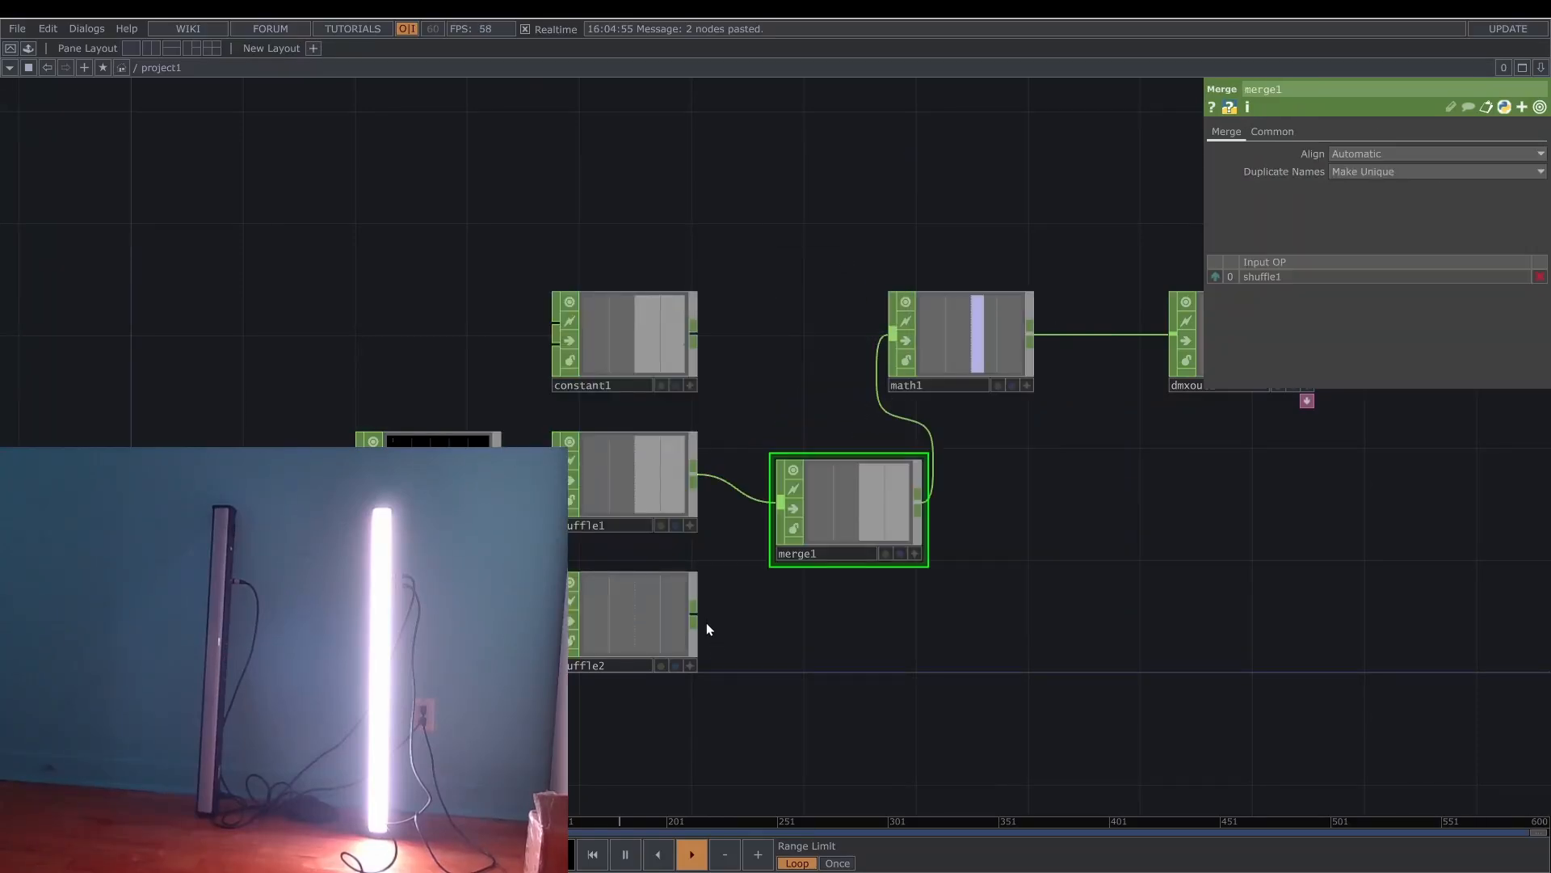
drag(695, 618, 777, 509)
scroll(881, 566, up, 5)
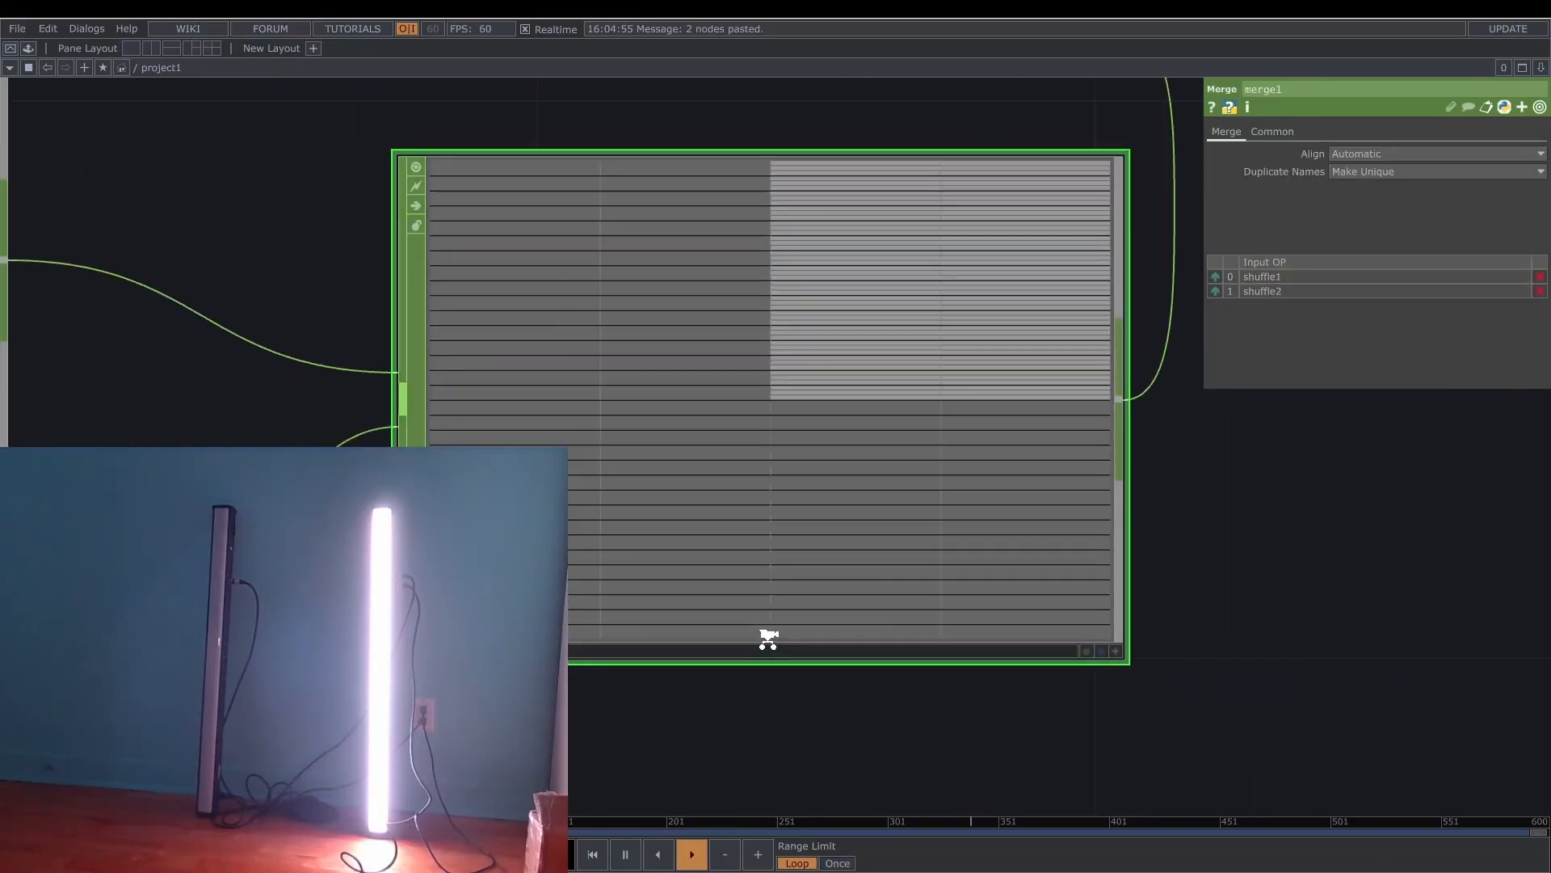
scroll(767, 639, up, 5)
scroll(808, 598, down, 3)
middle_click(814, 401)
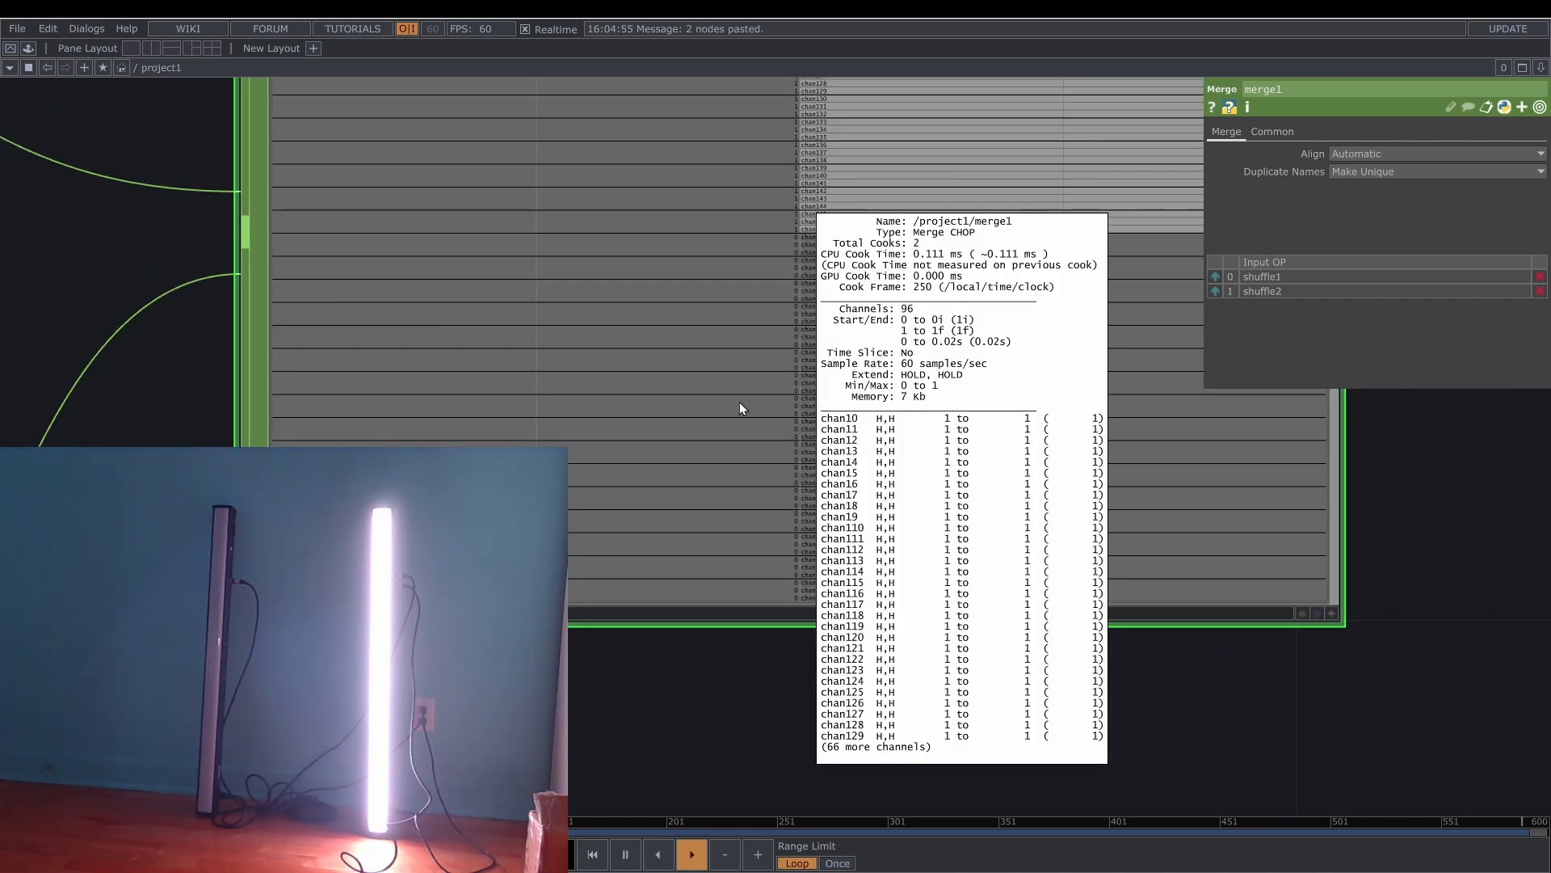
scroll(739, 401, down, 5)
Set the chan1 value of constant3 to 1 and review the settings of shuffle1 and the channel range of constant2.
click(319, 485)
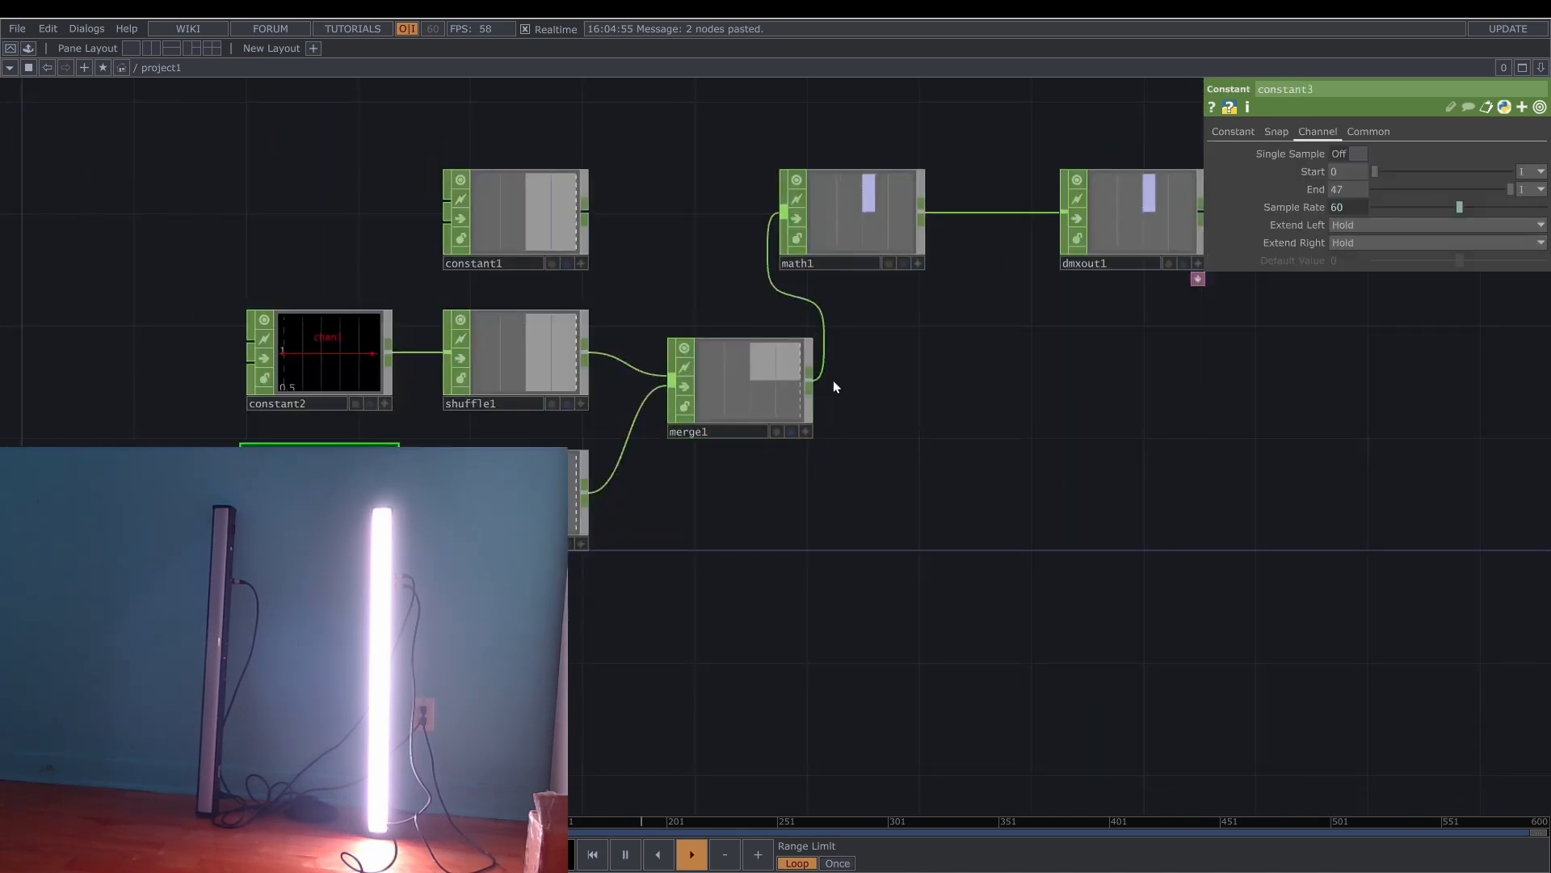
click(1232, 130)
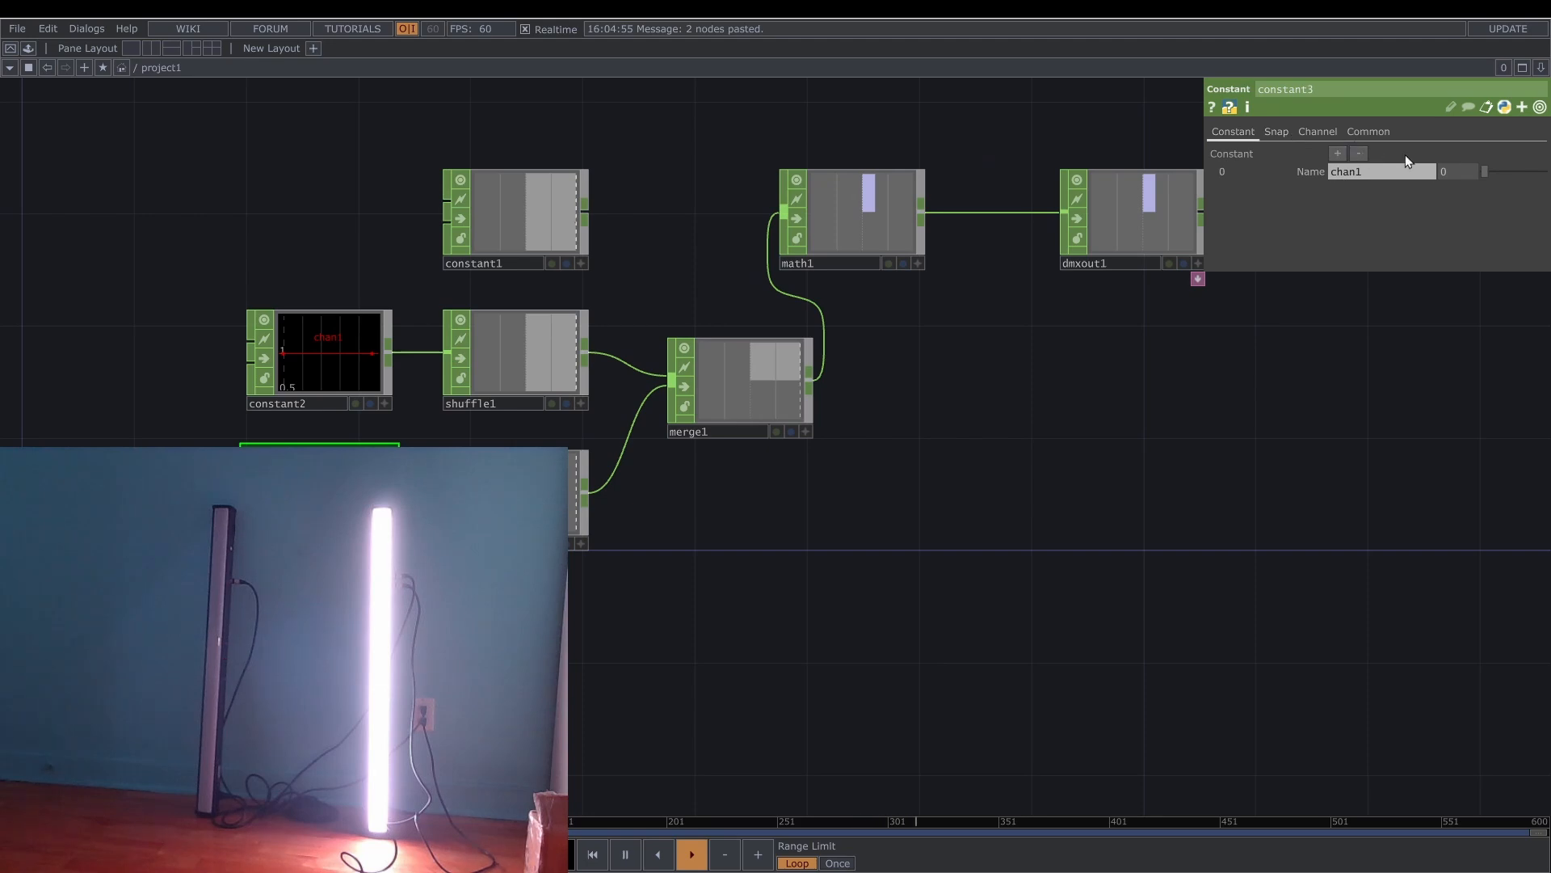
drag(1485, 172, 1545, 172)
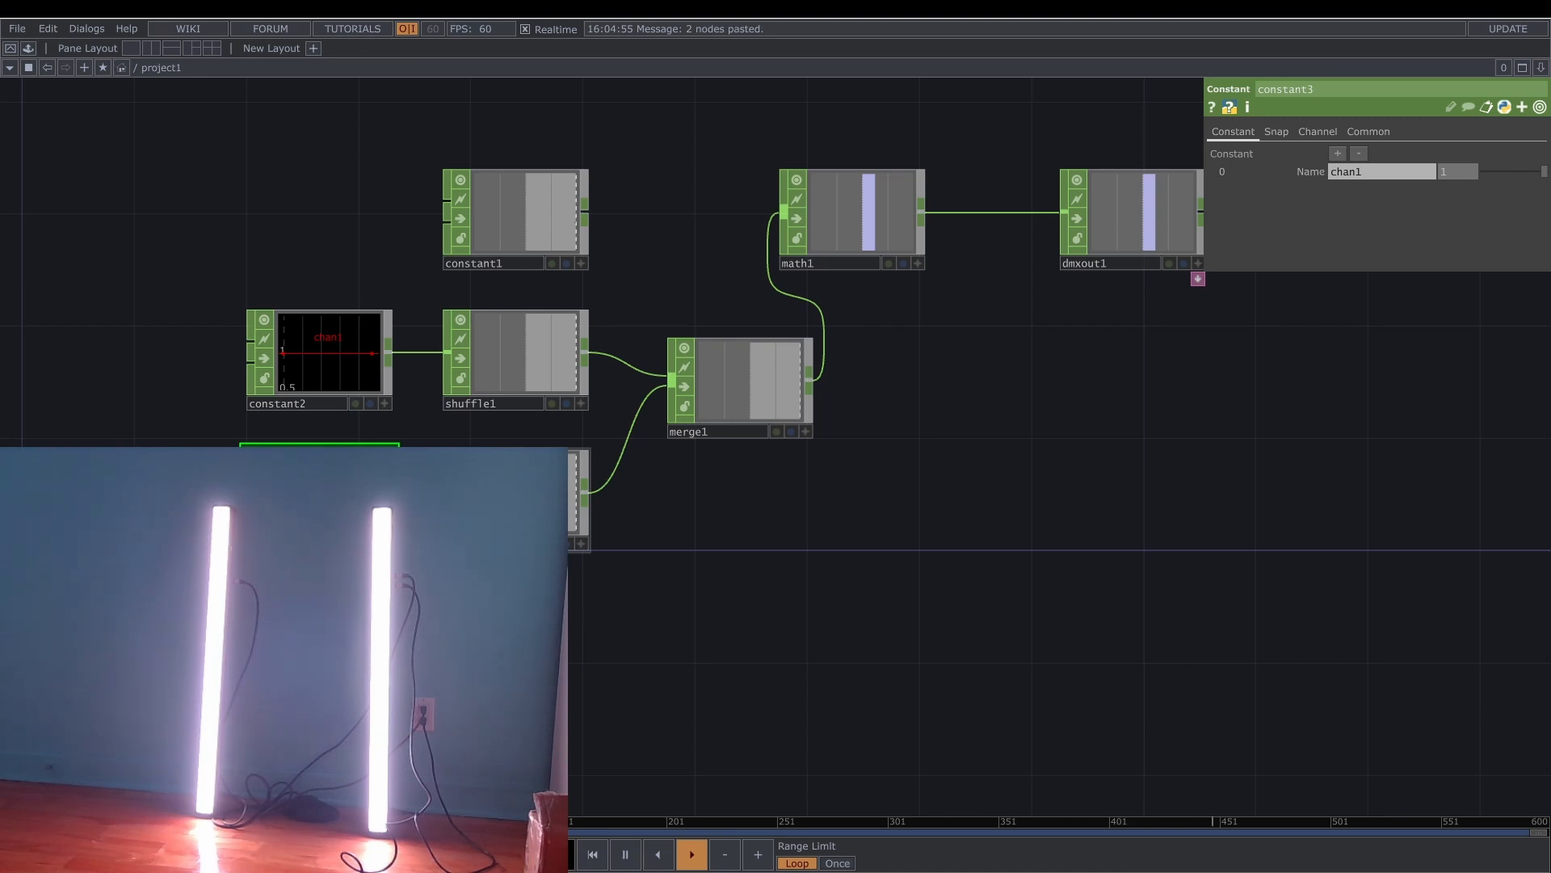
click(530, 360)
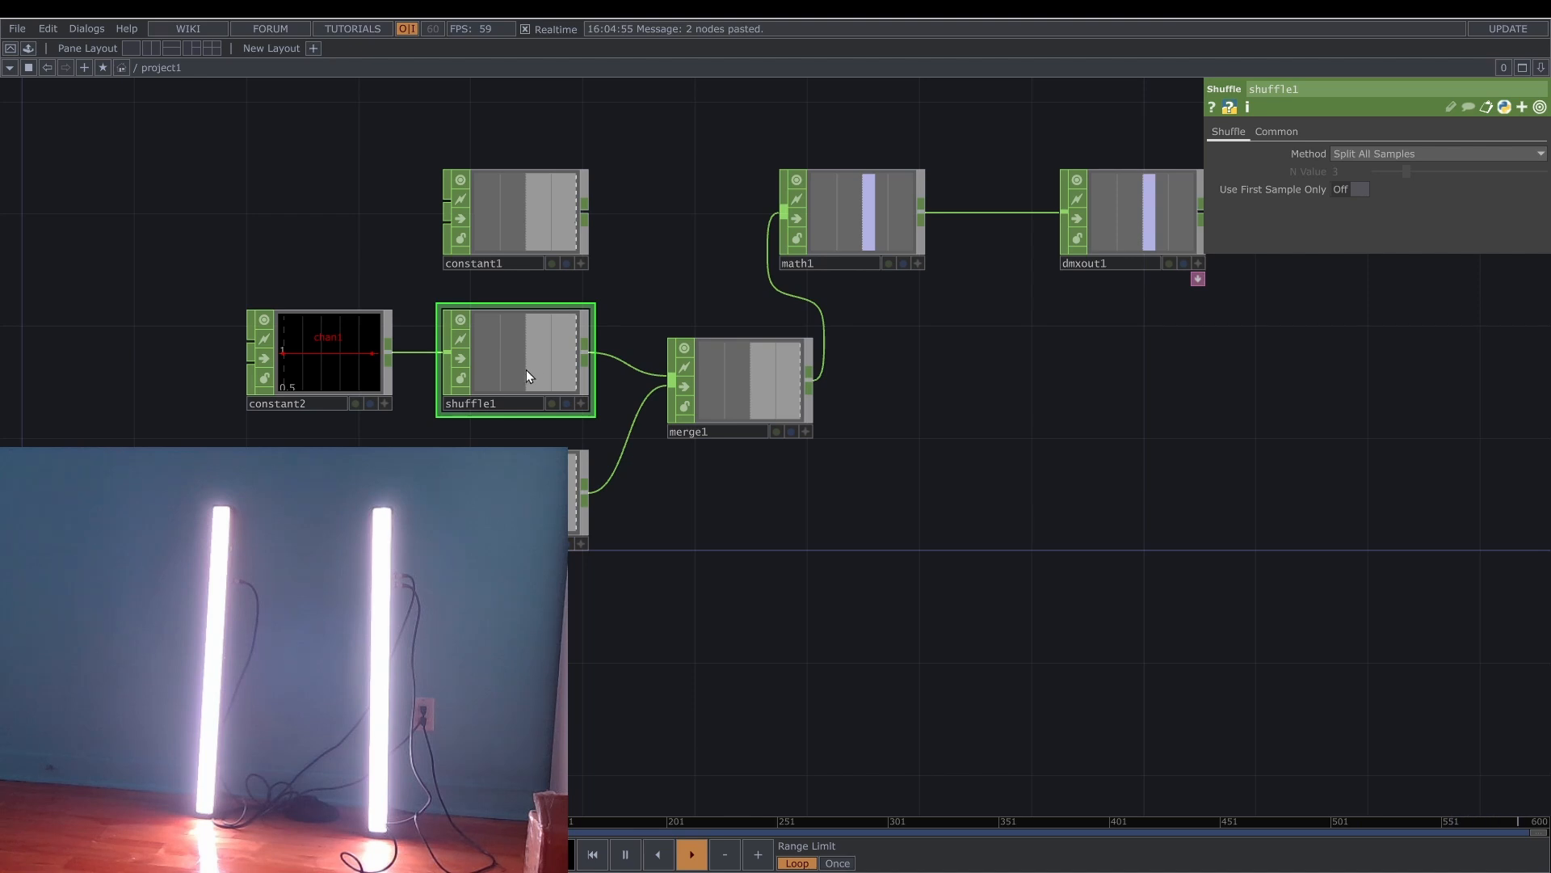
click(350, 363)
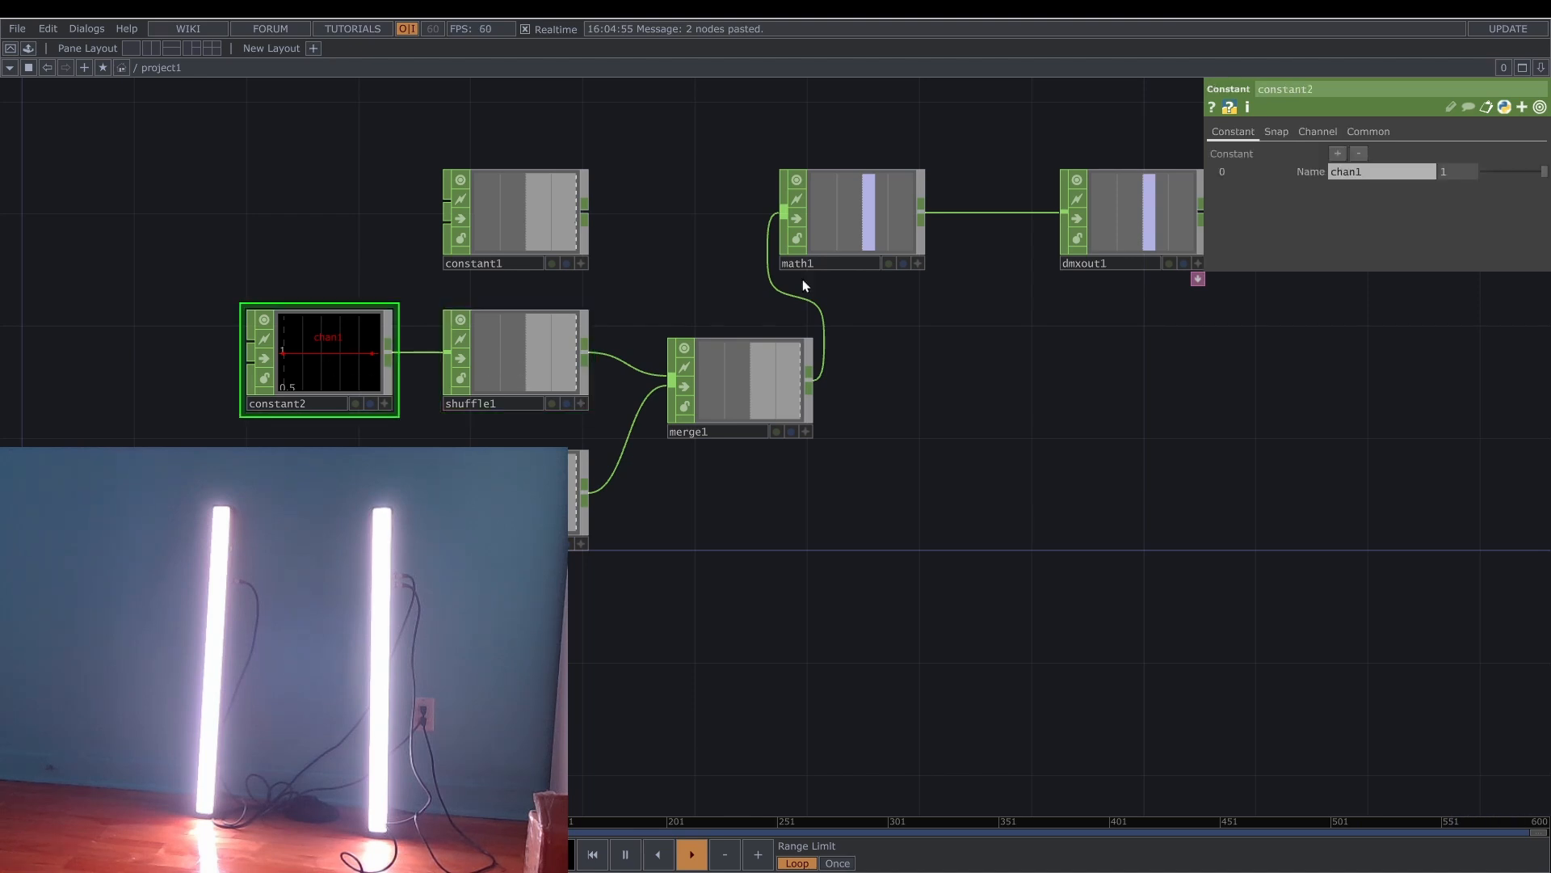
click(1315, 131)
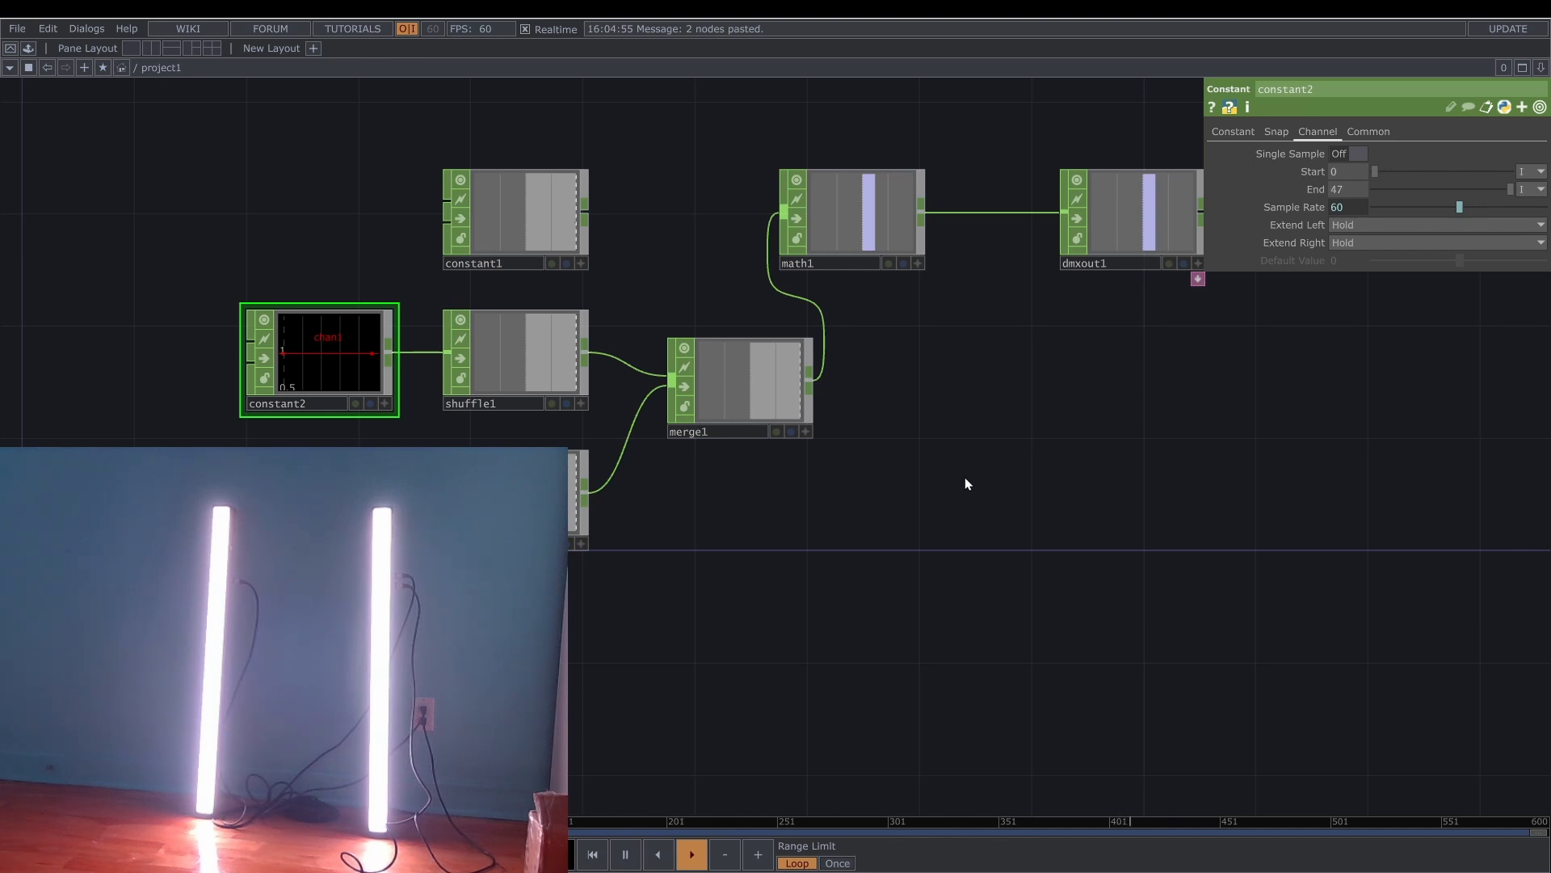
Add an Audio File In CHOP in the empty area below the constant and shuffle chains.
drag(878, 582, 943, 435)
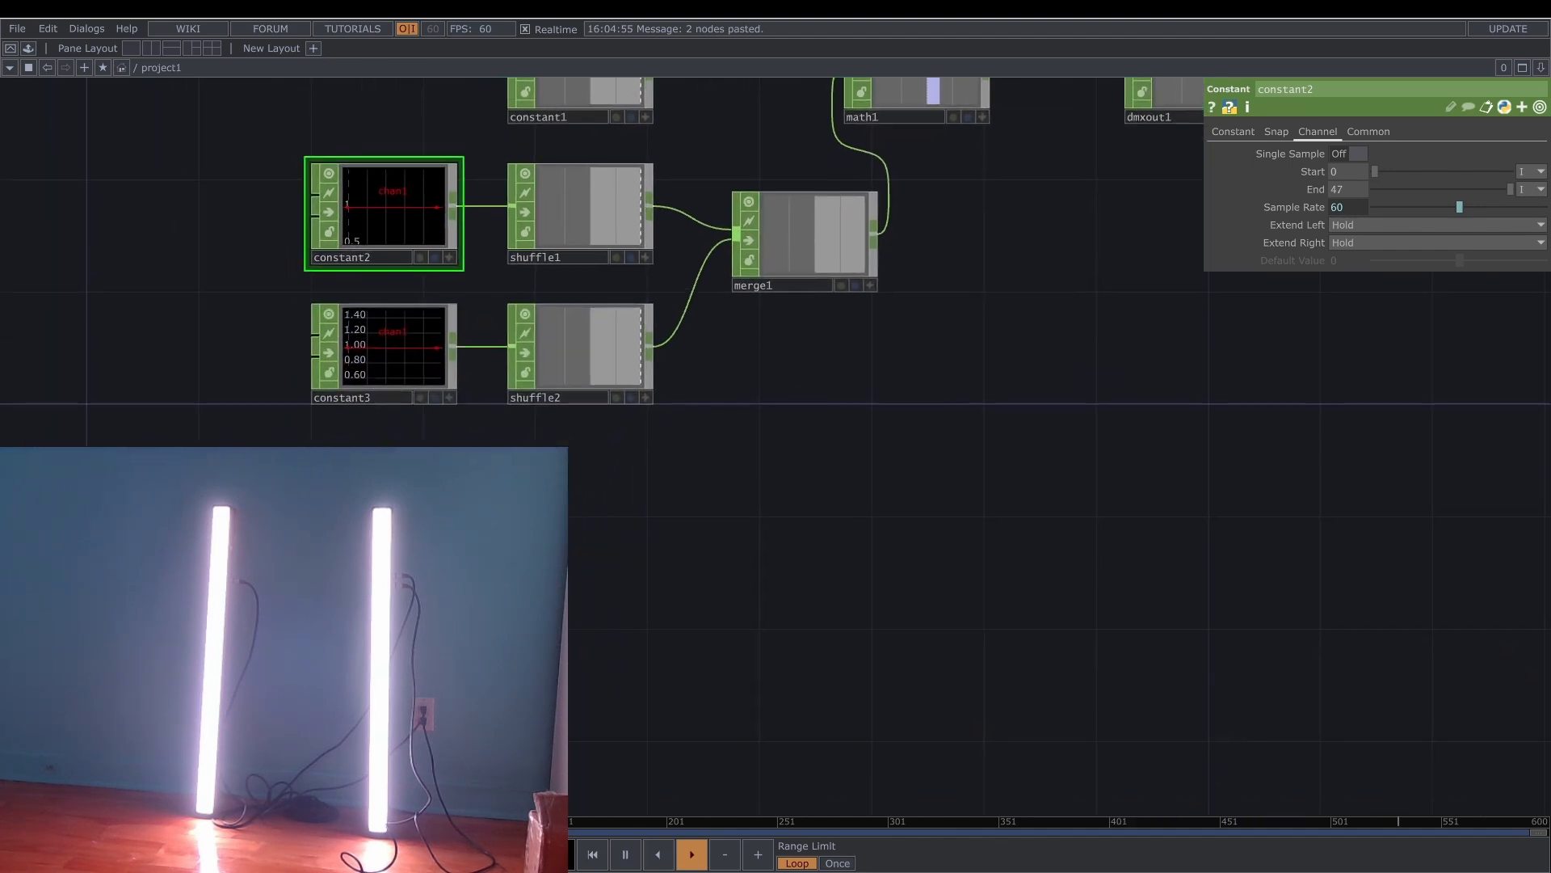
key(Tab)
text(AUD)
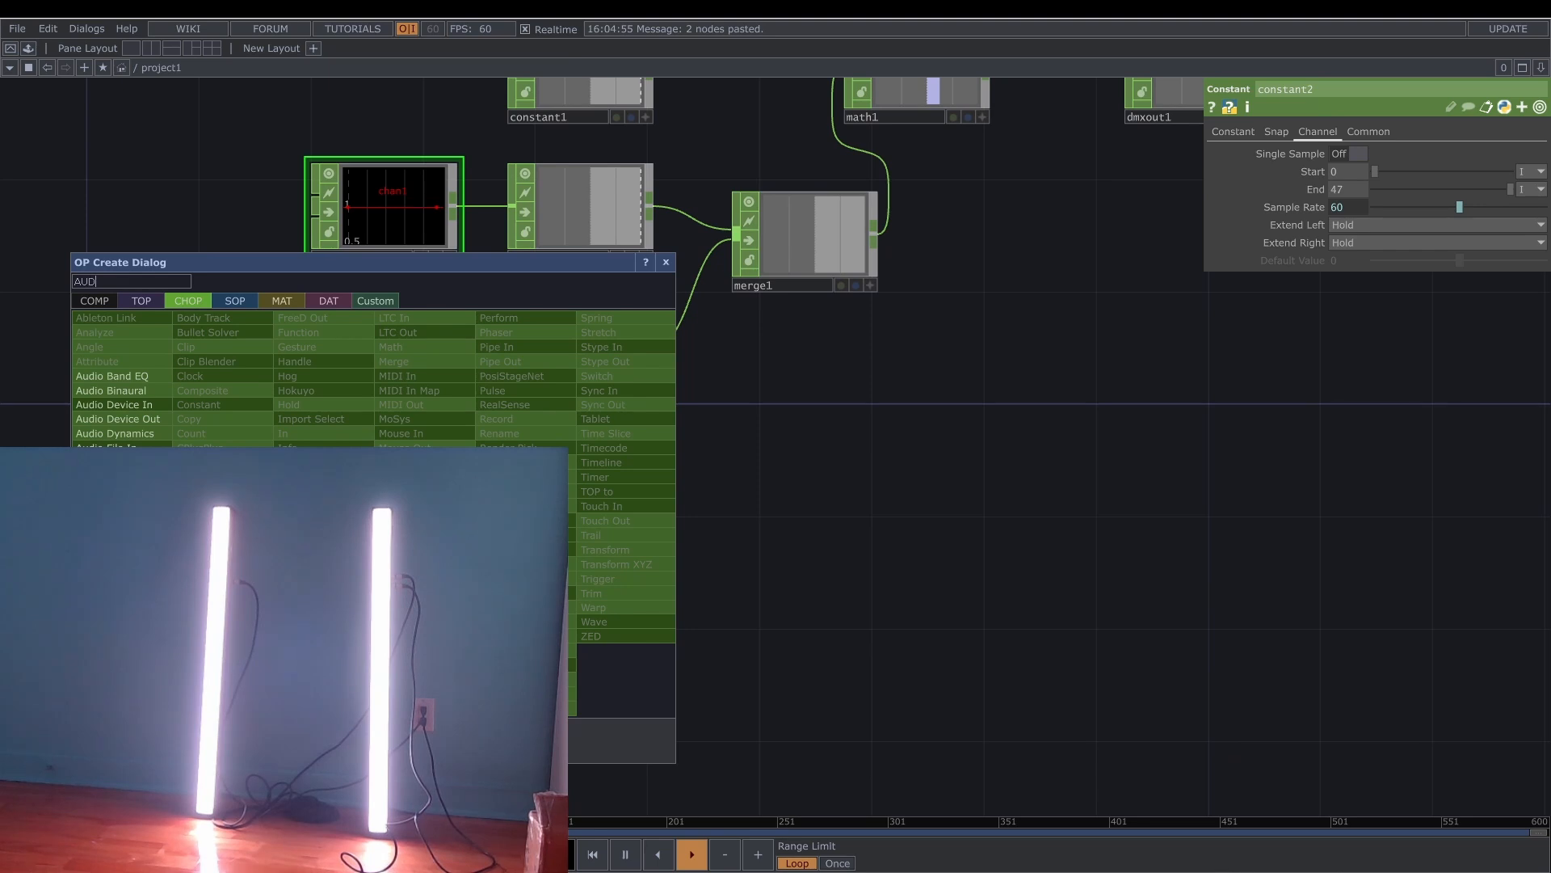
text(IO)
click(109, 449)
Append an Audio Device Out CHOP to the audio file, set its volume to 0.1, and move it farther from the source.
right_click(429, 573)
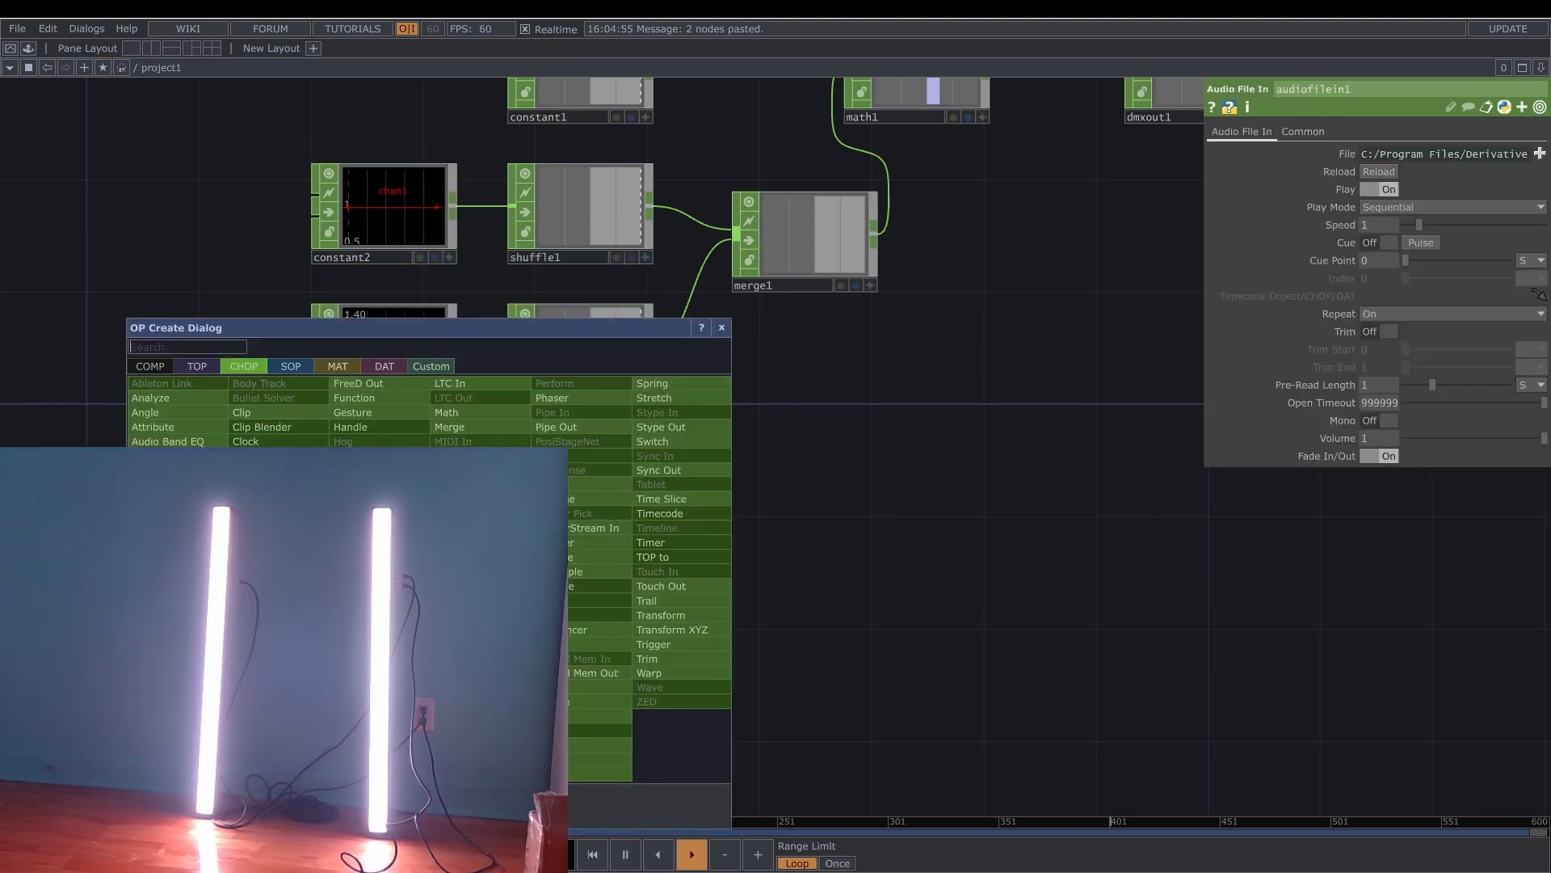
text(AU)
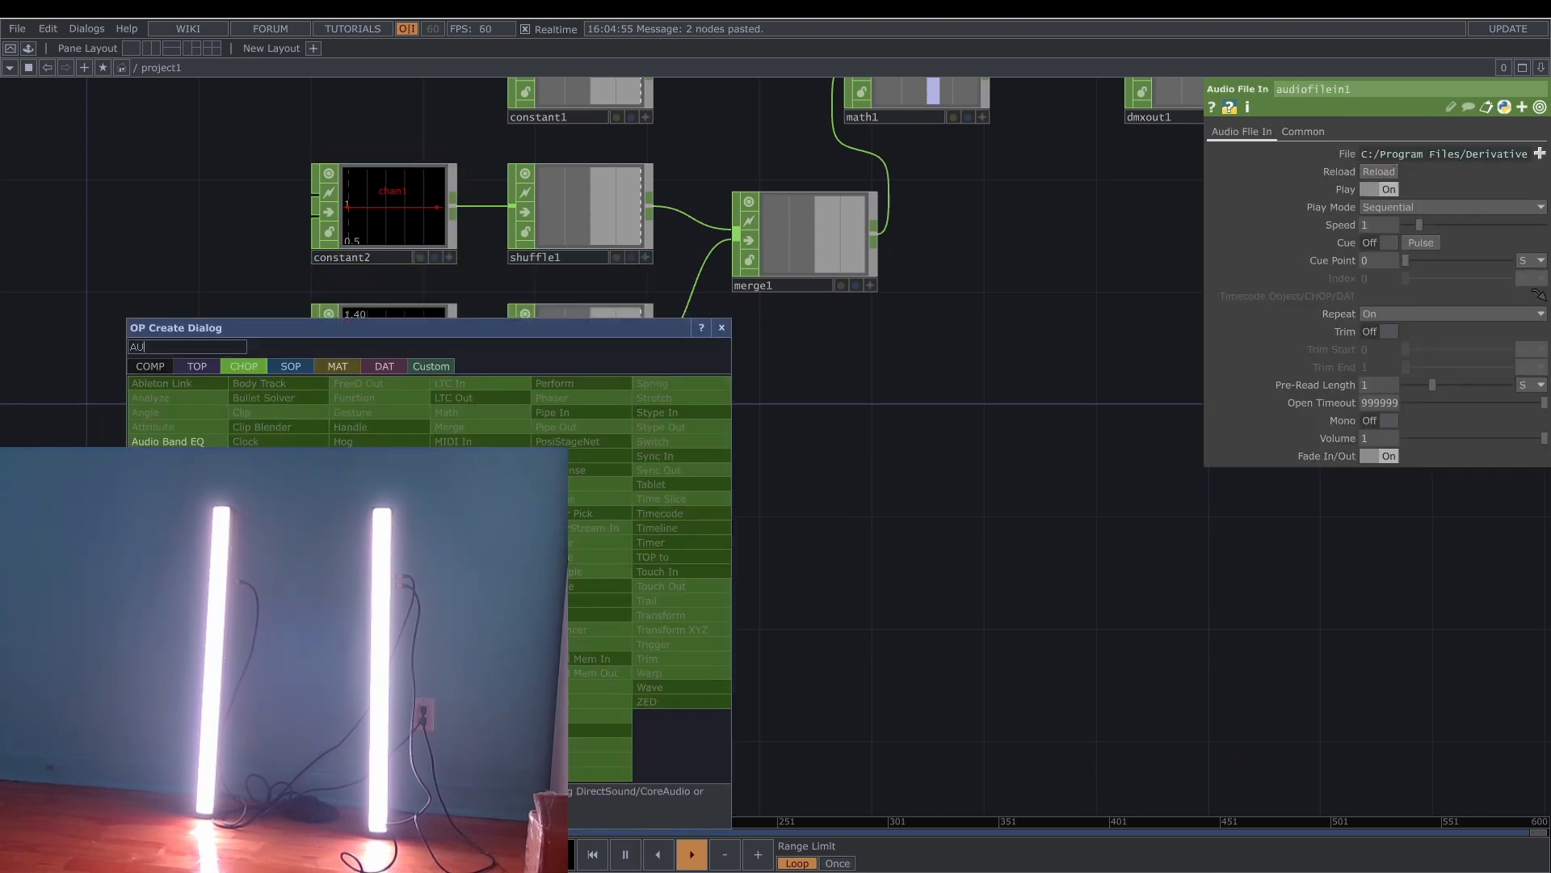
click(171, 485)
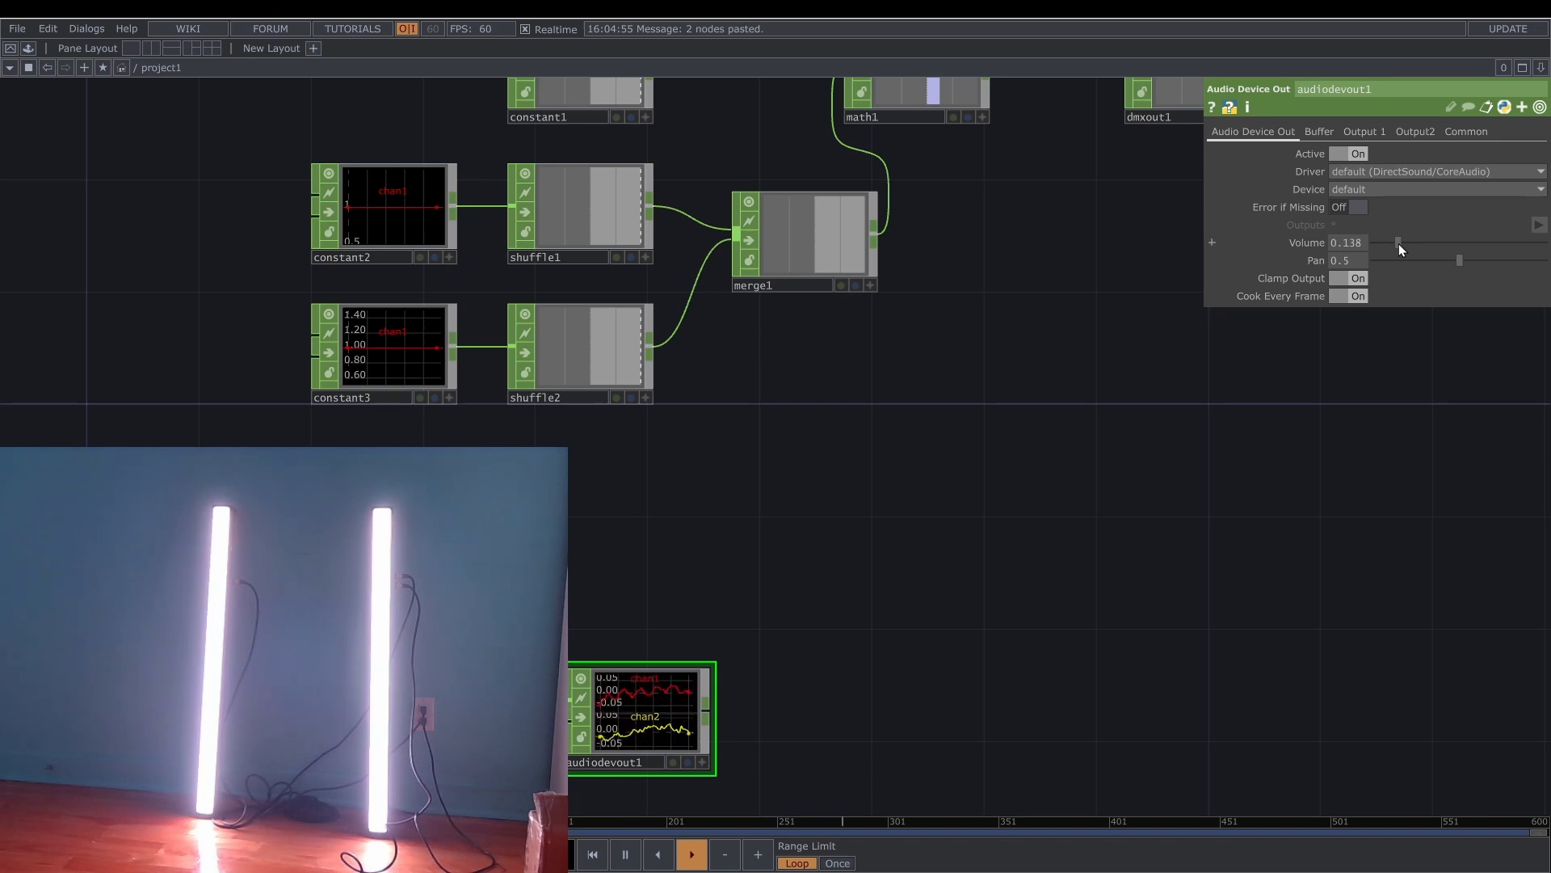
drag(1399, 244, 1393, 244)
drag(835, 611, 778, 484)
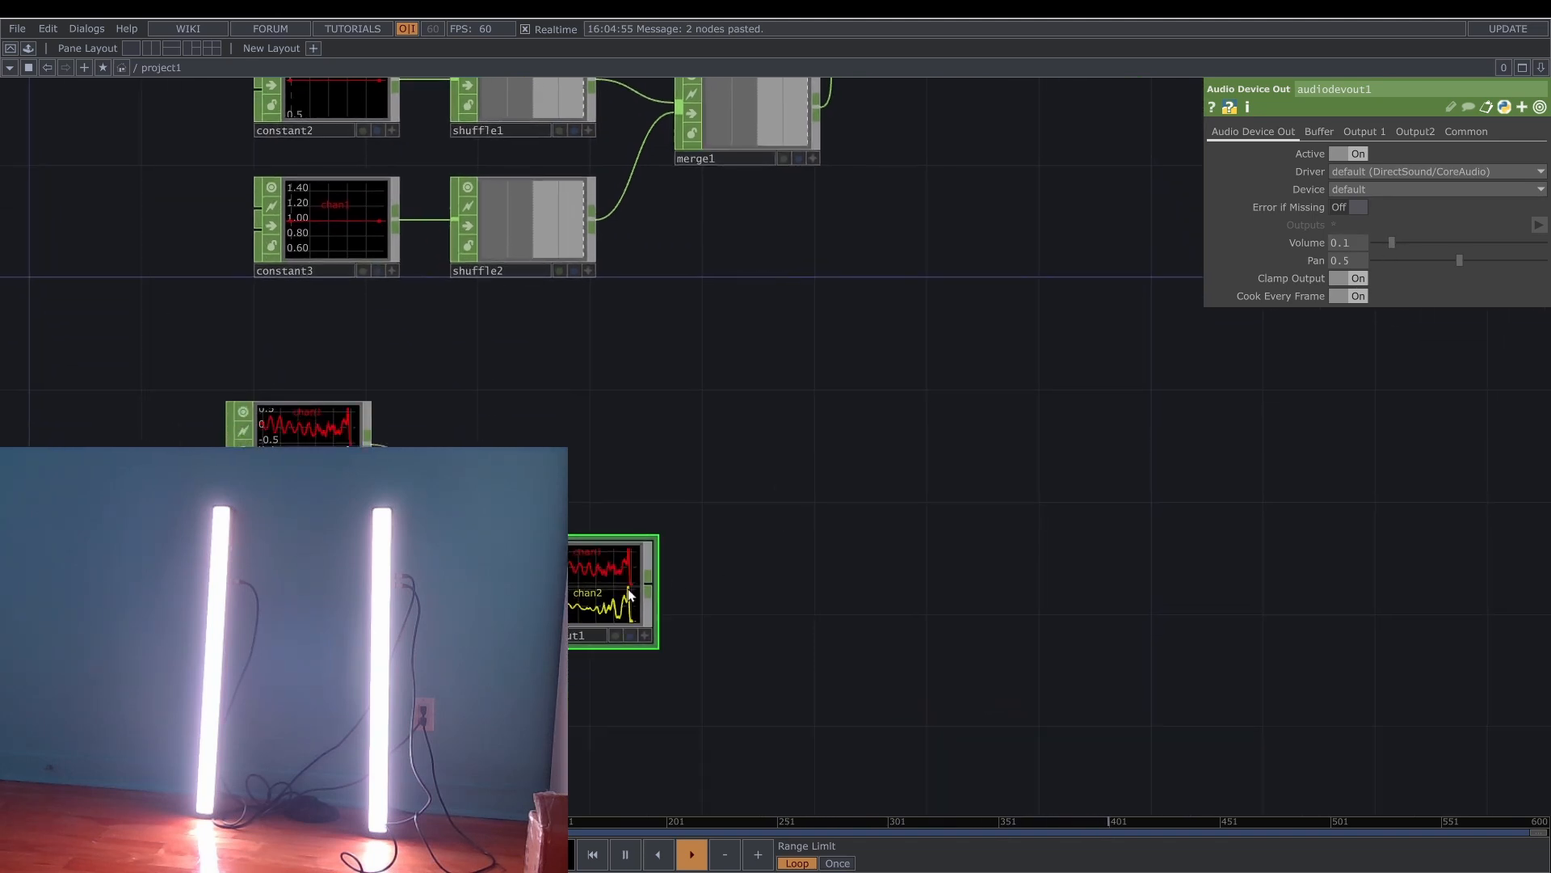
drag(630, 594, 799, 678)
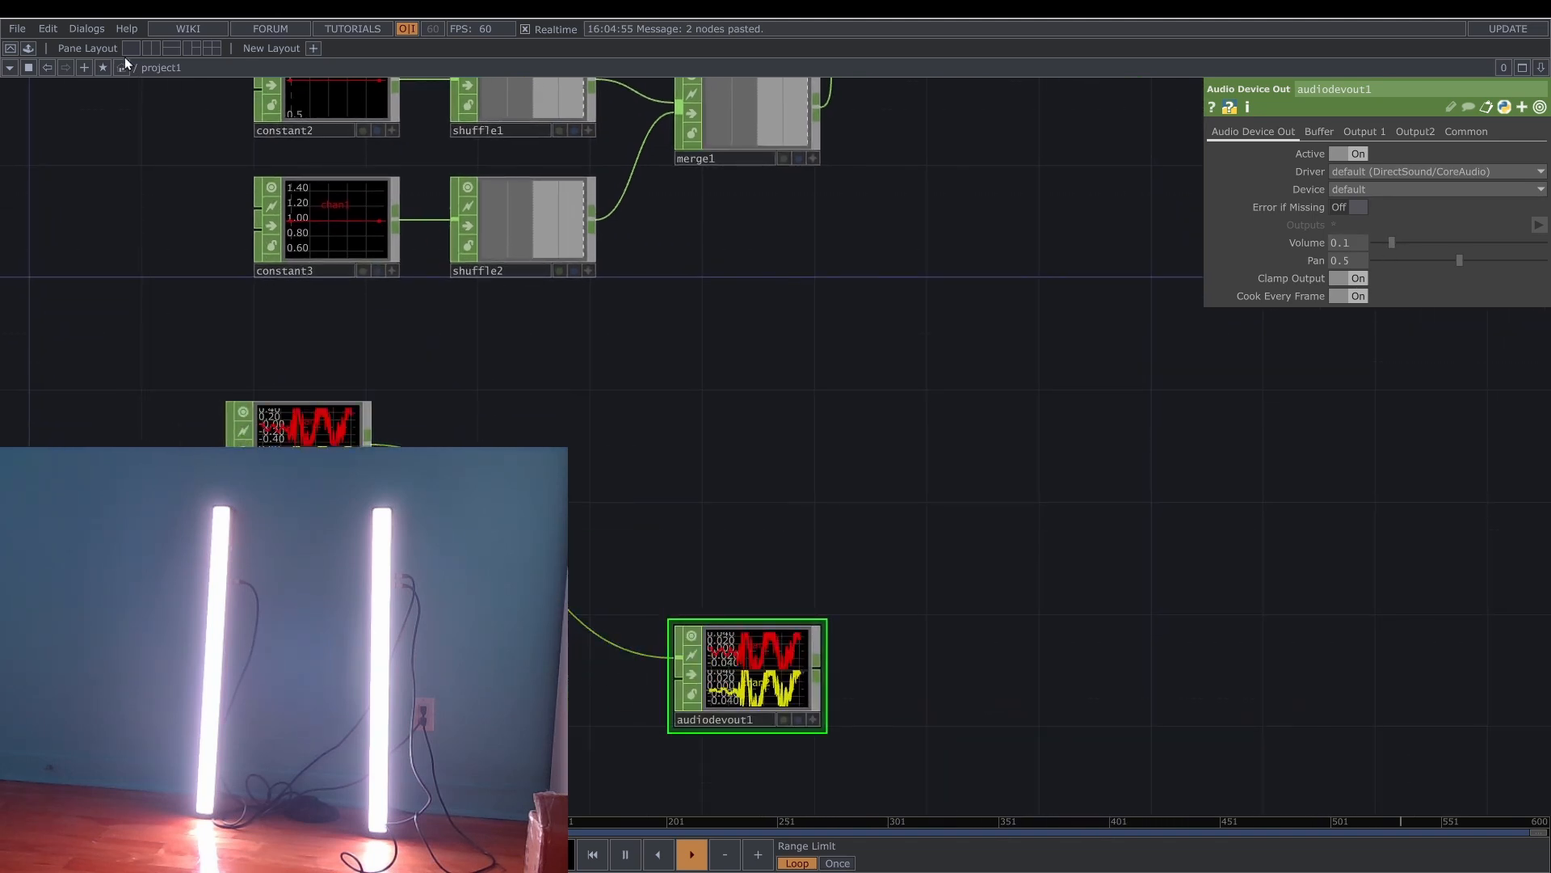
Place the audioAnalysis component from the Palette's Tools beside the audio file node and turn off Active on the Audio Device Out.
click(28, 48)
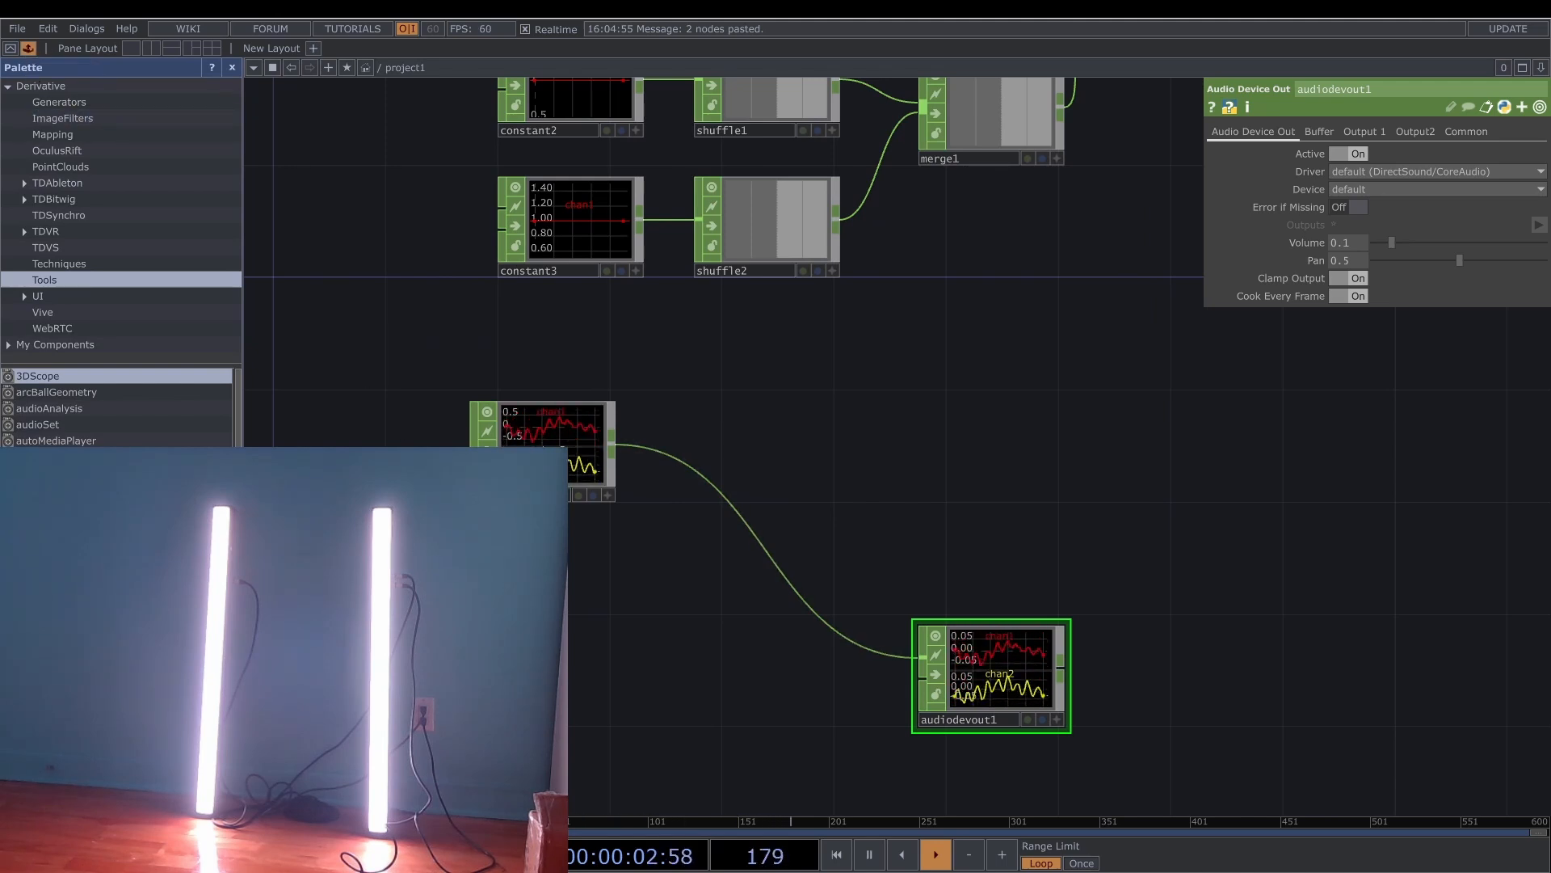
drag(62, 408, 927, 506)
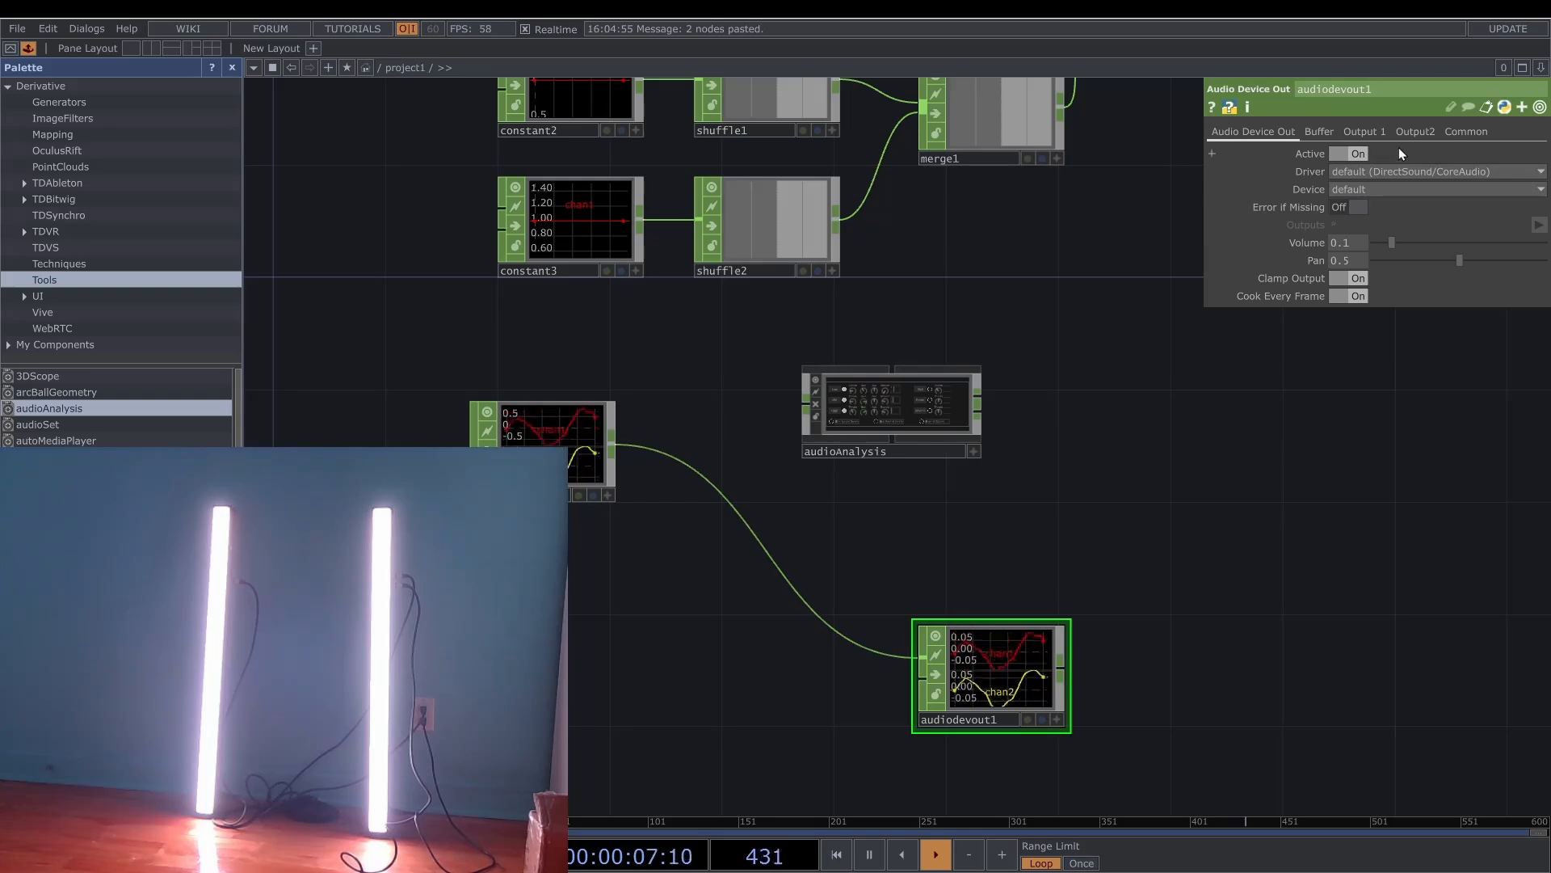
click(1358, 154)
drag(810, 391, 760, 462)
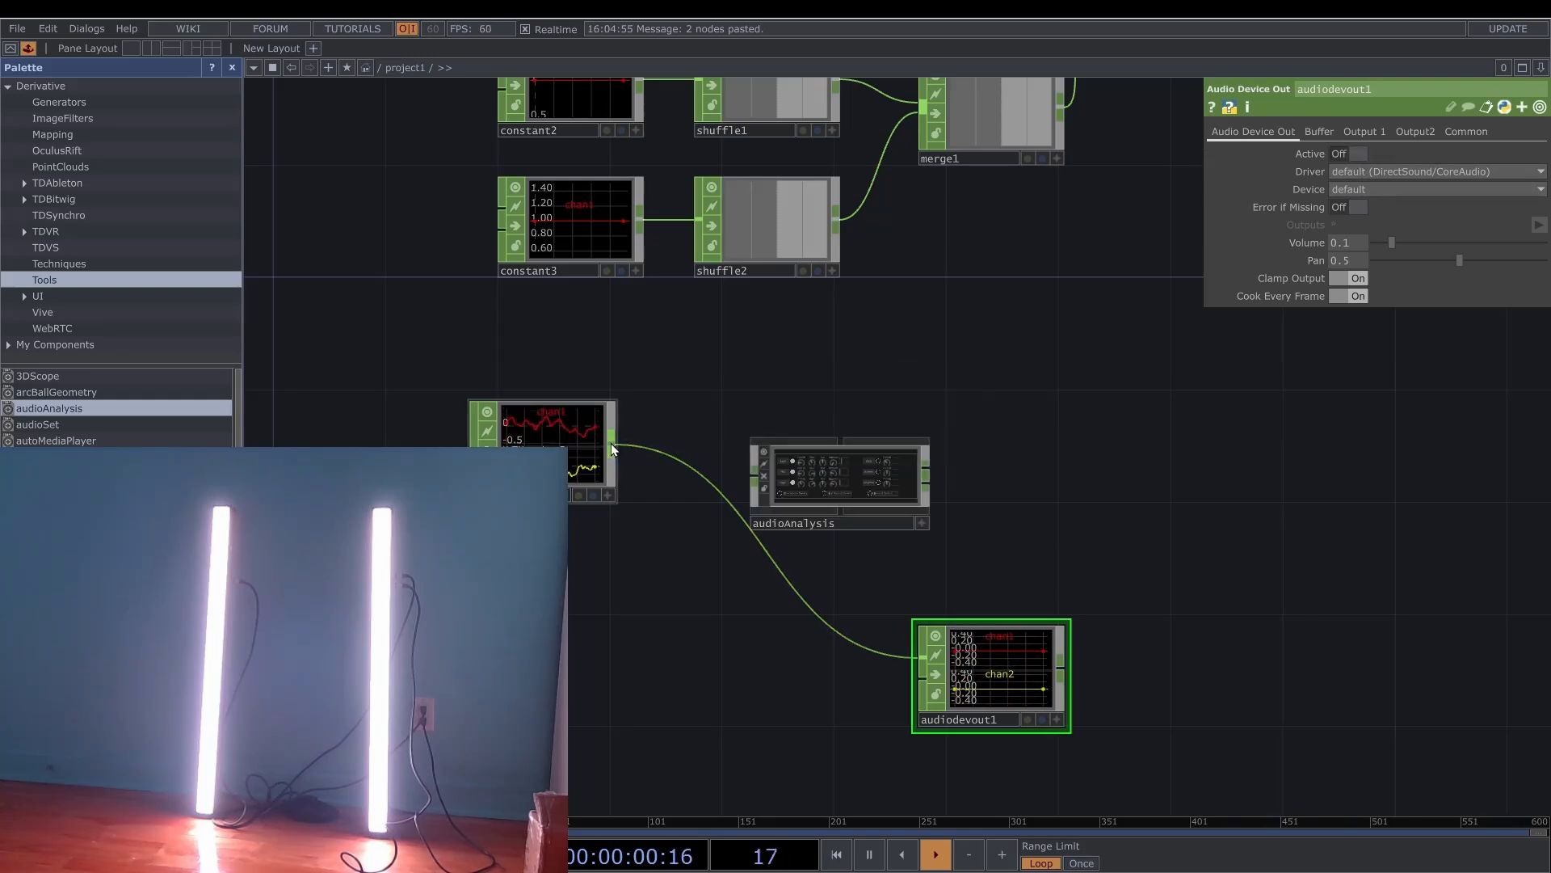
Connect the audio file output to the audioAnalysis component and append a Select CHOP to the analysis output.
drag(611, 444, 754, 479)
scroll(943, 490, up, 3)
right_click(907, 443)
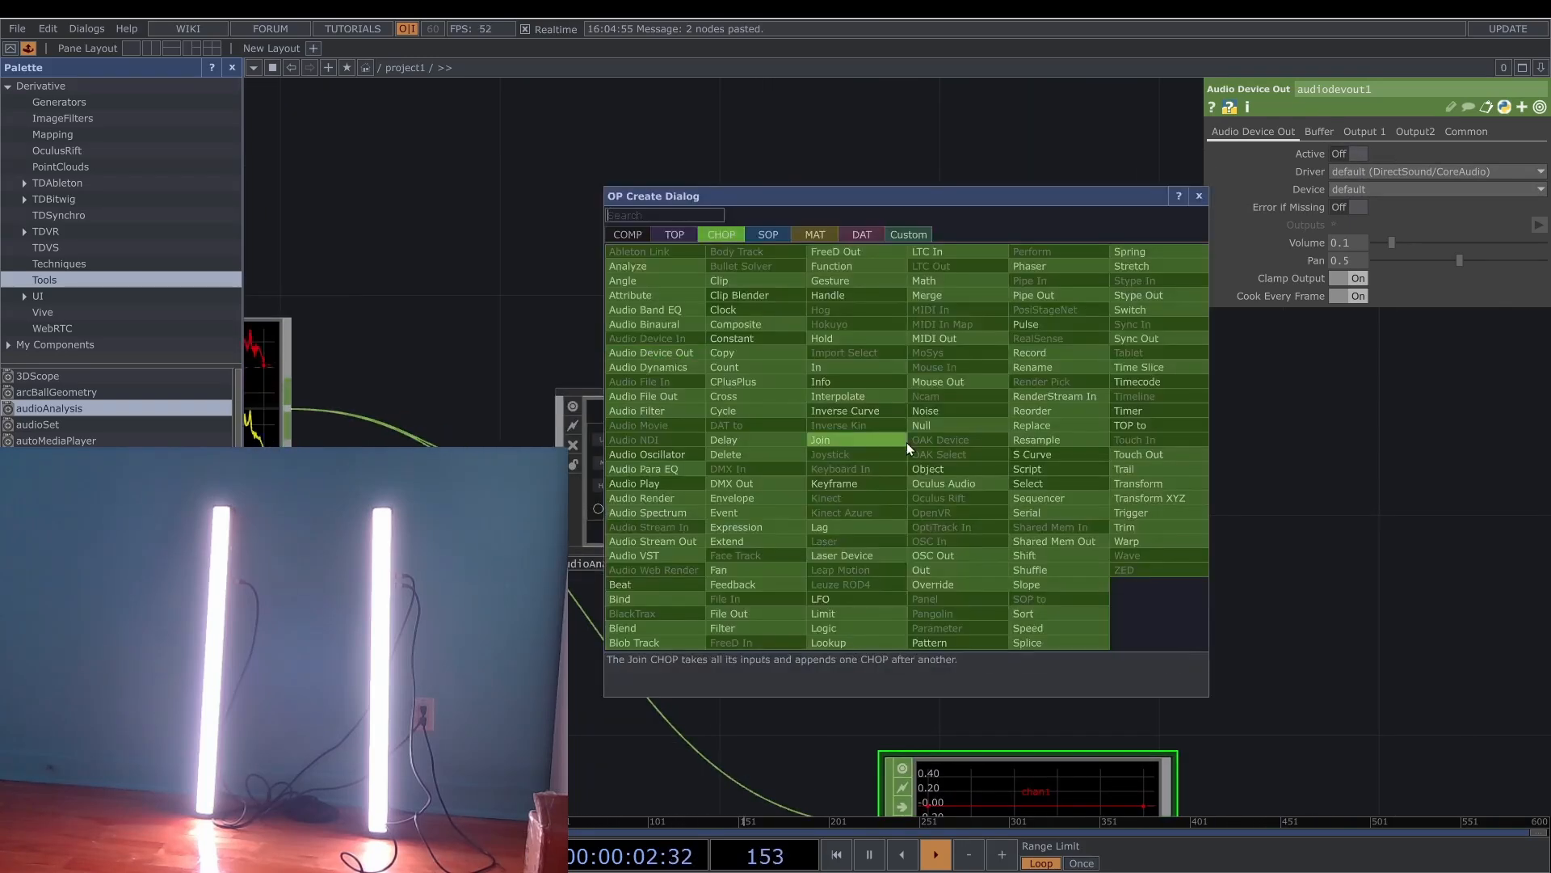
text(se)
key(Return)
click(972, 414)
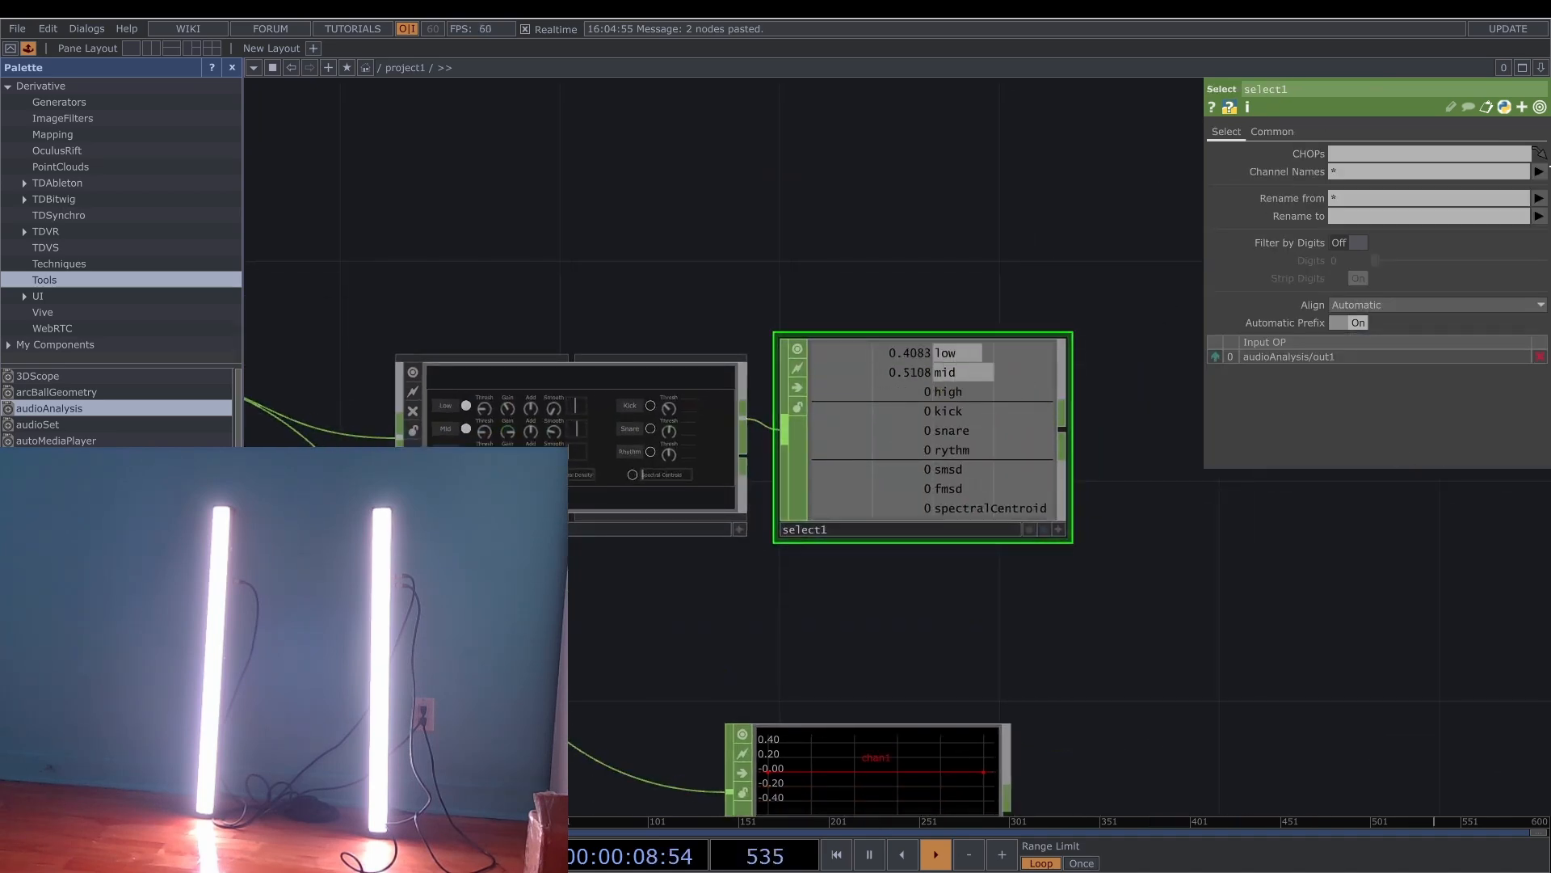
Limit select1 to the low and high channels and append a Null CHOP after it.
click(1539, 171)
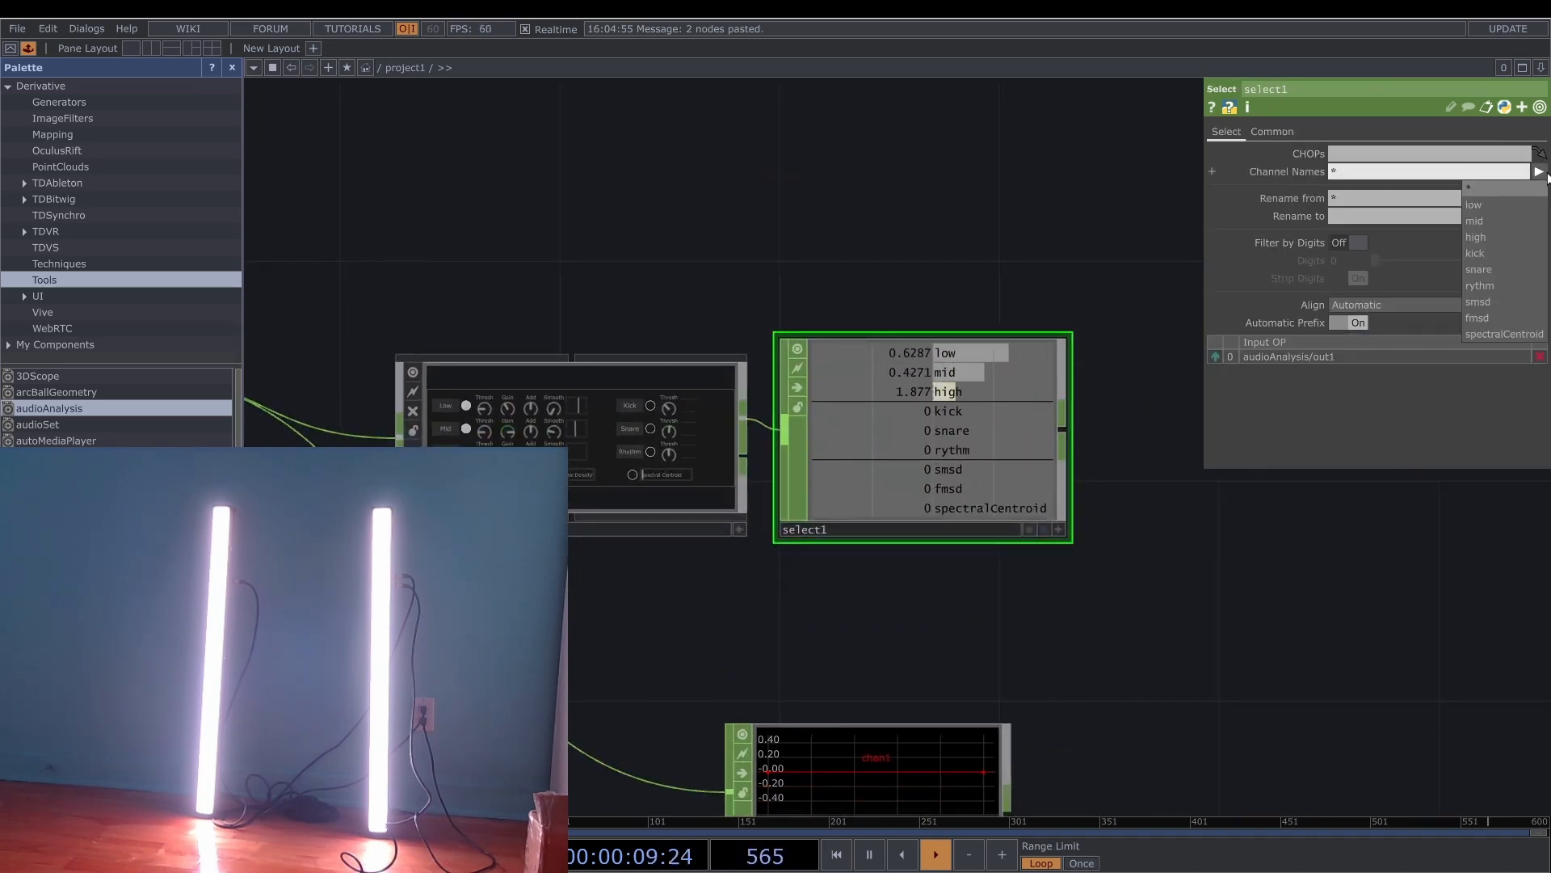
click(1515, 205)
click(1539, 172)
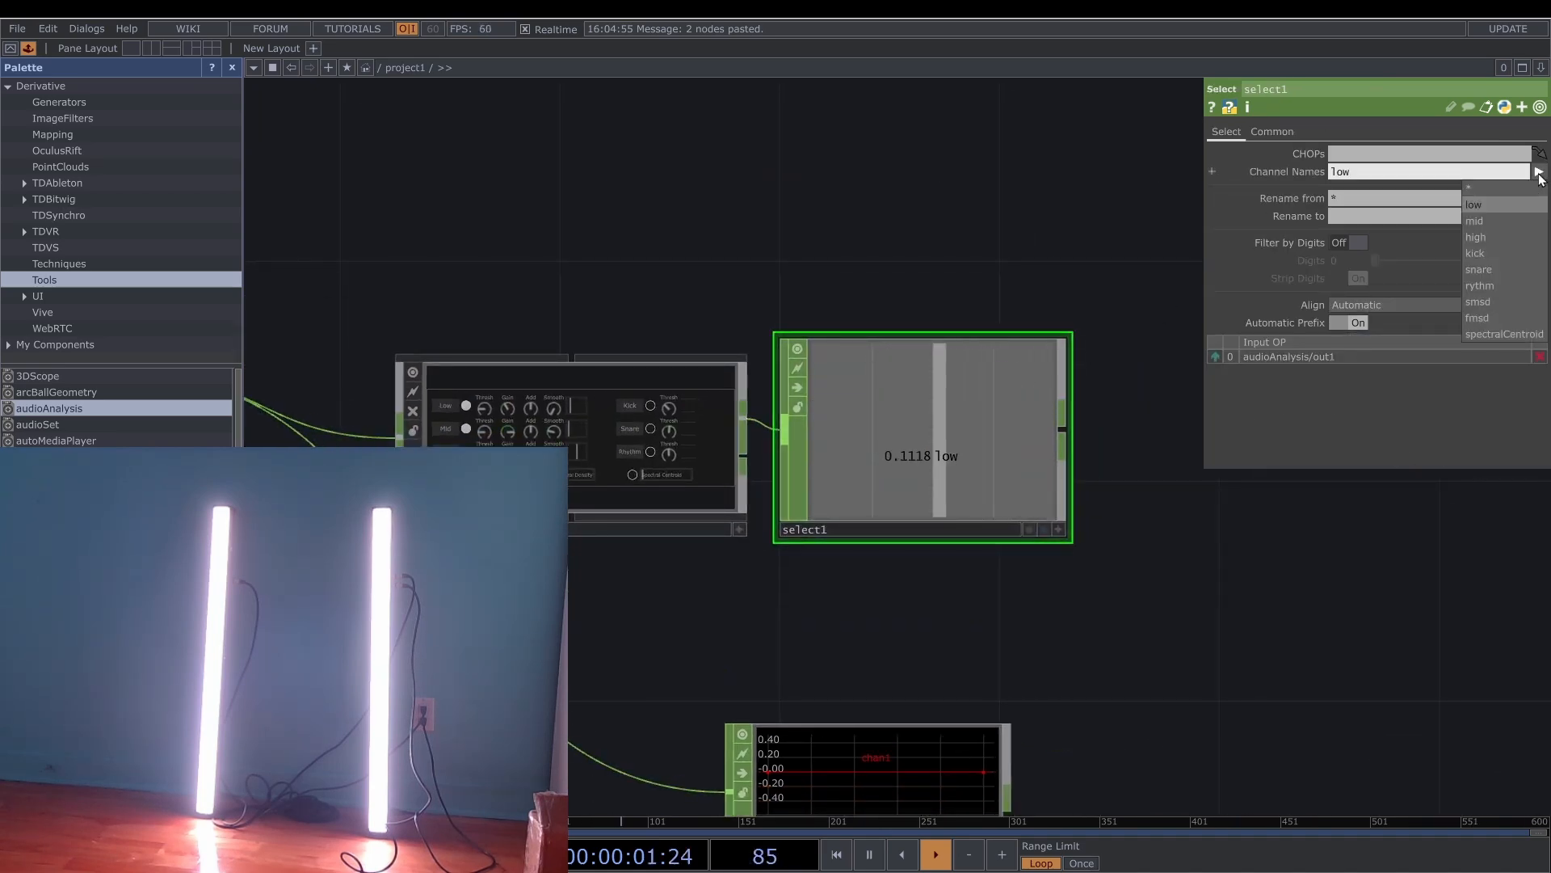
ctrl+click(1475, 237)
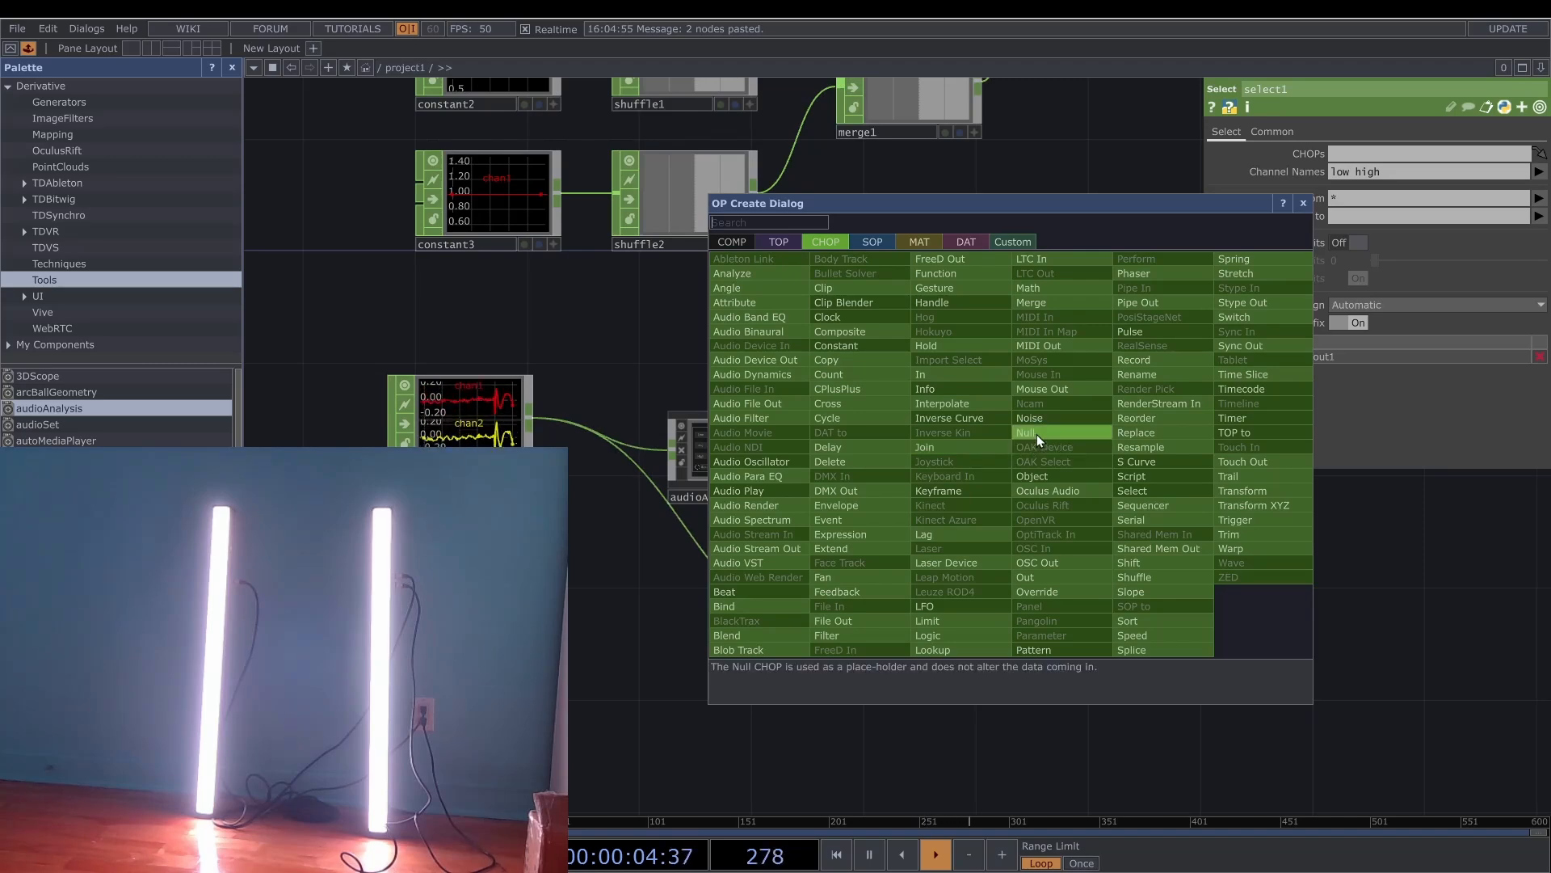
click(1035, 433)
click(1111, 453)
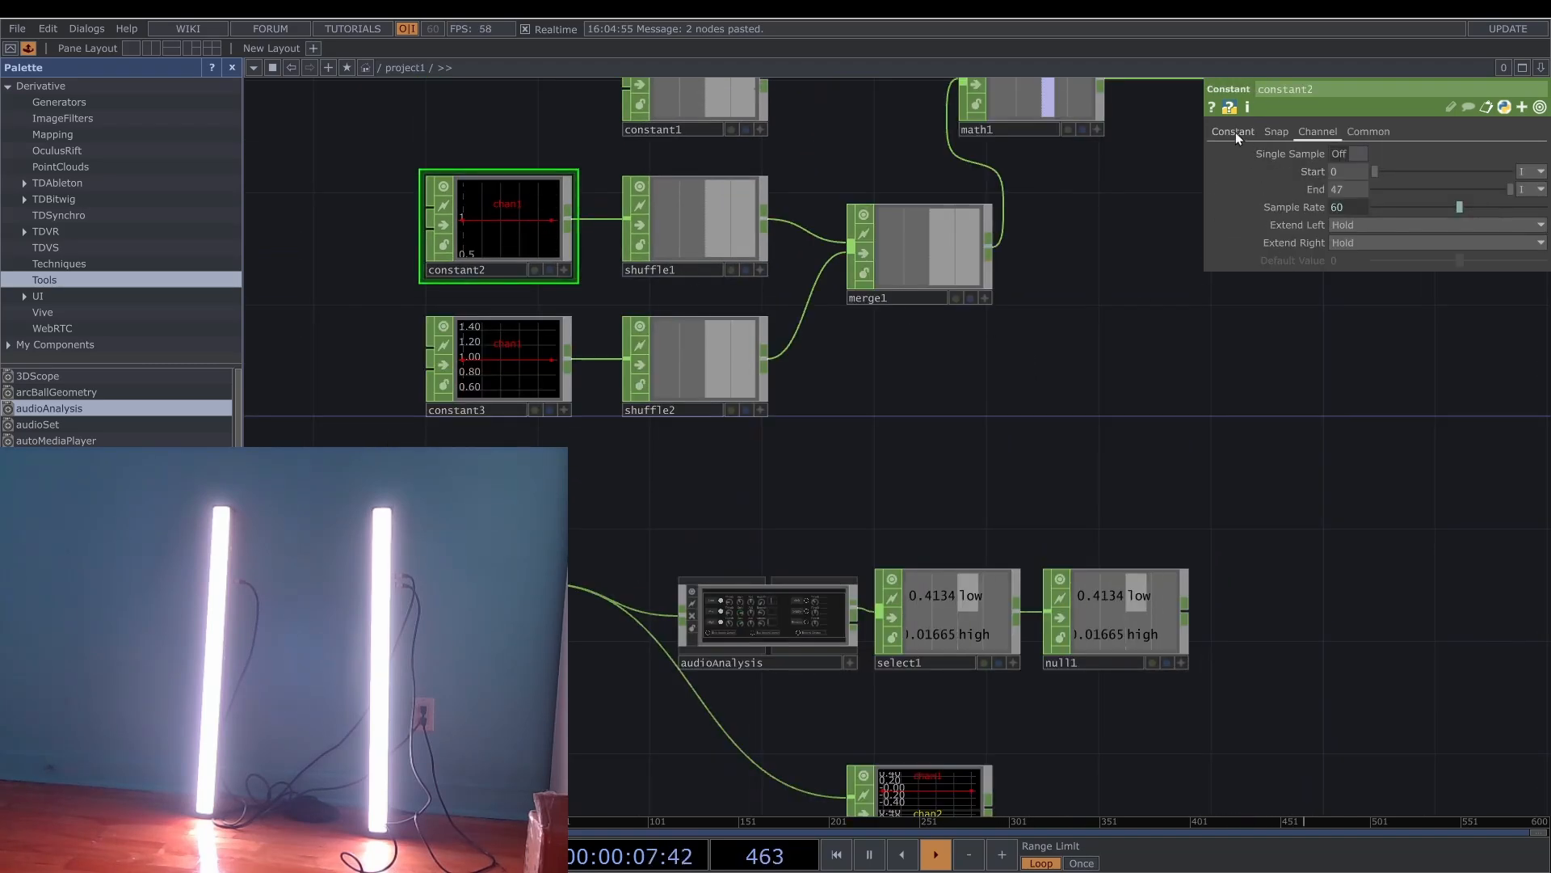
Export null1's low channel to the chan1 value of constant2 and its high channel to the chan1 value of constant3.
click(1236, 133)
scroll(1196, 679, up, 4)
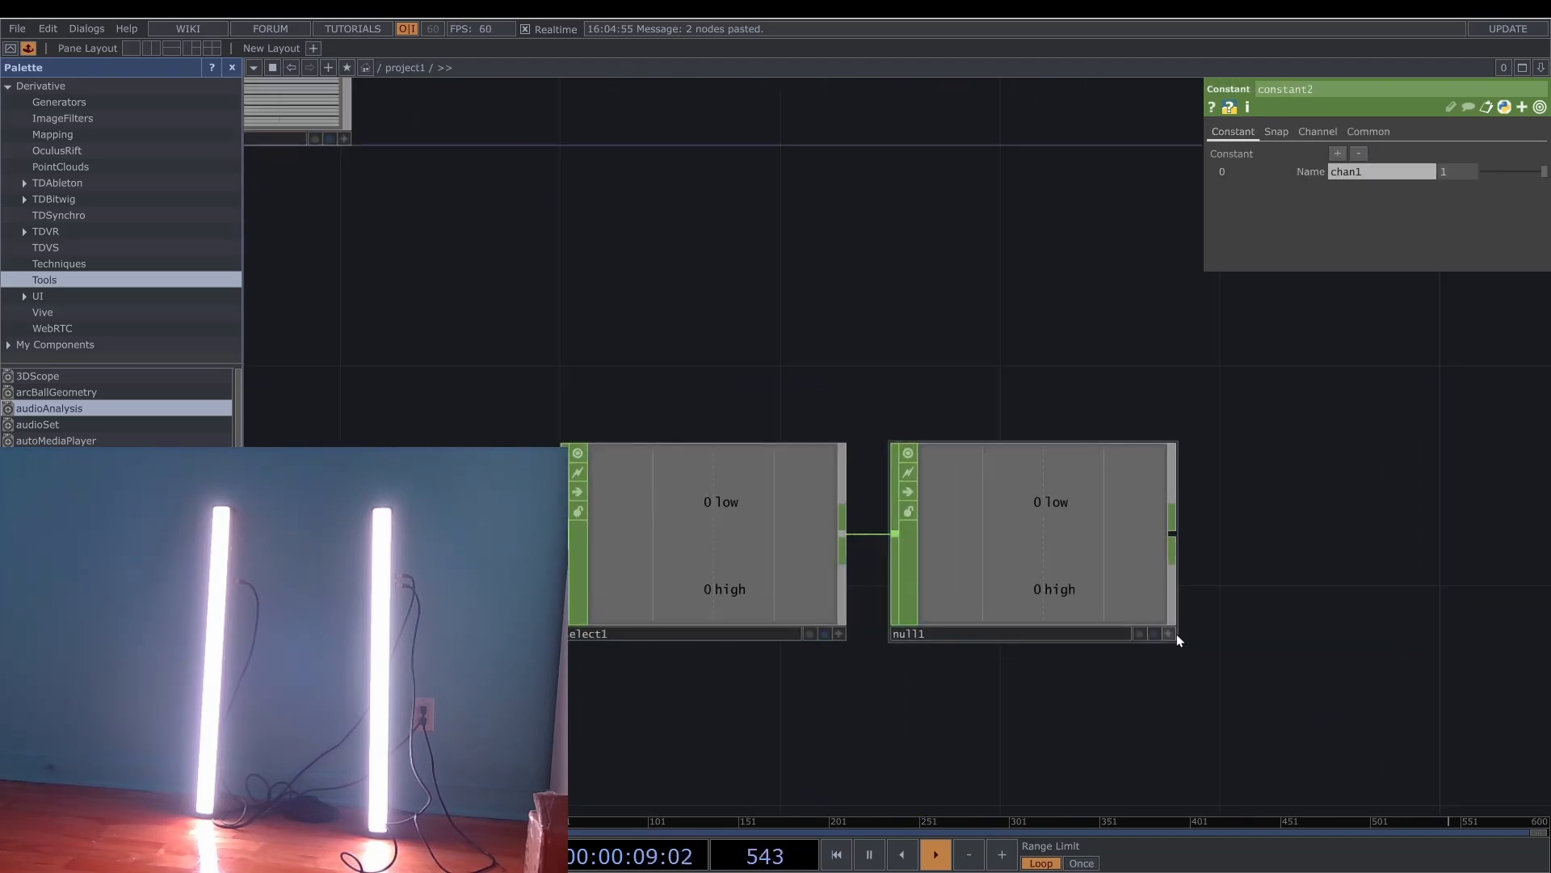
click(1169, 633)
drag(1057, 503, 1443, 167)
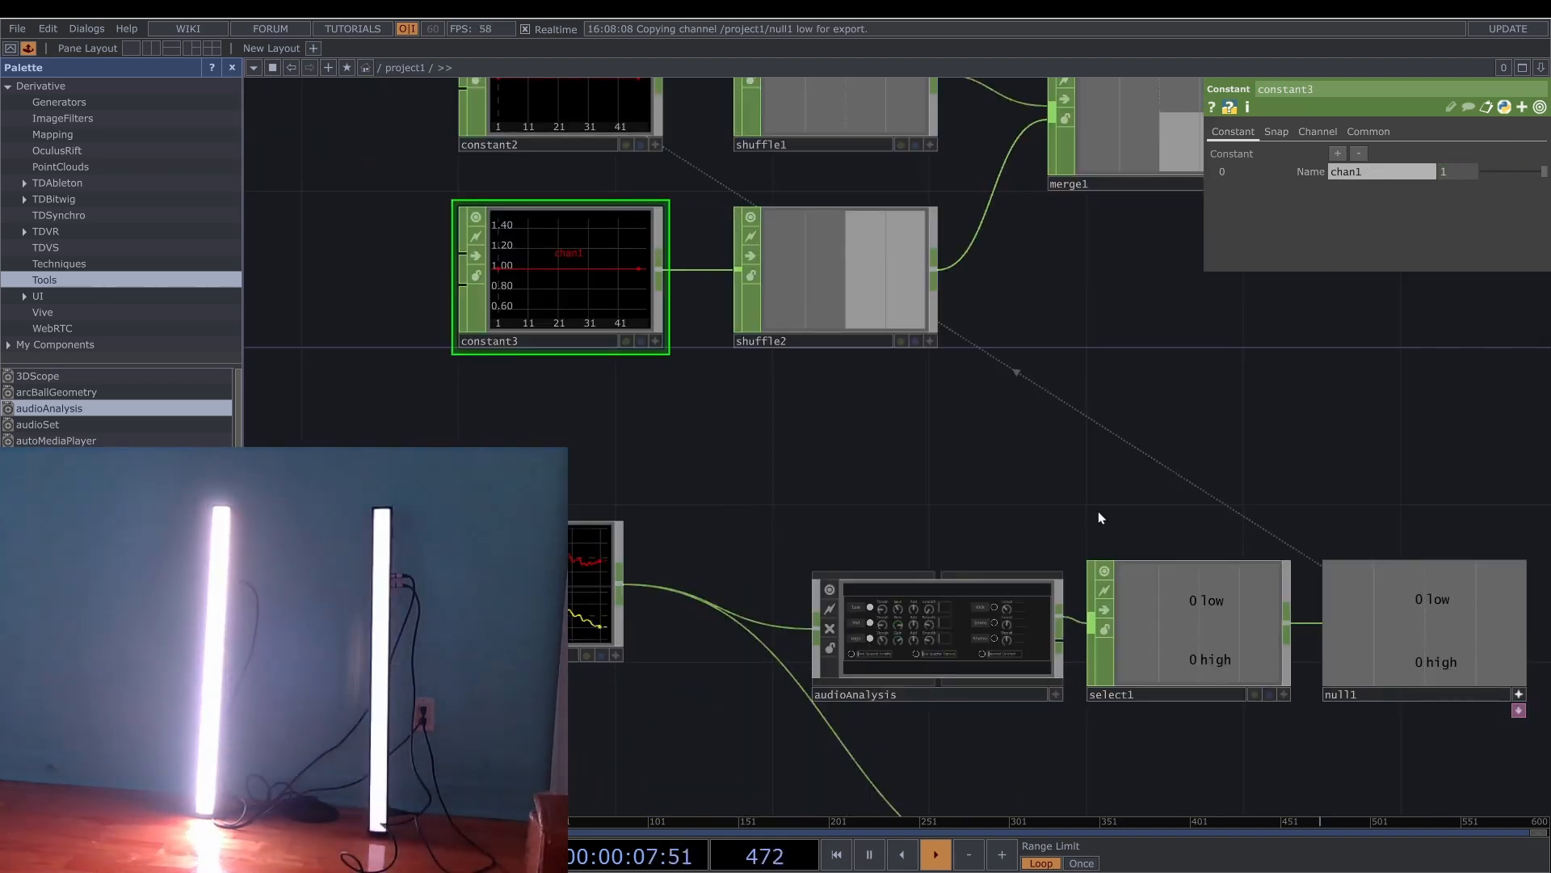
drag(1142, 485, 601, 434)
drag(960, 632, 1460, 172)
click(1454, 152)
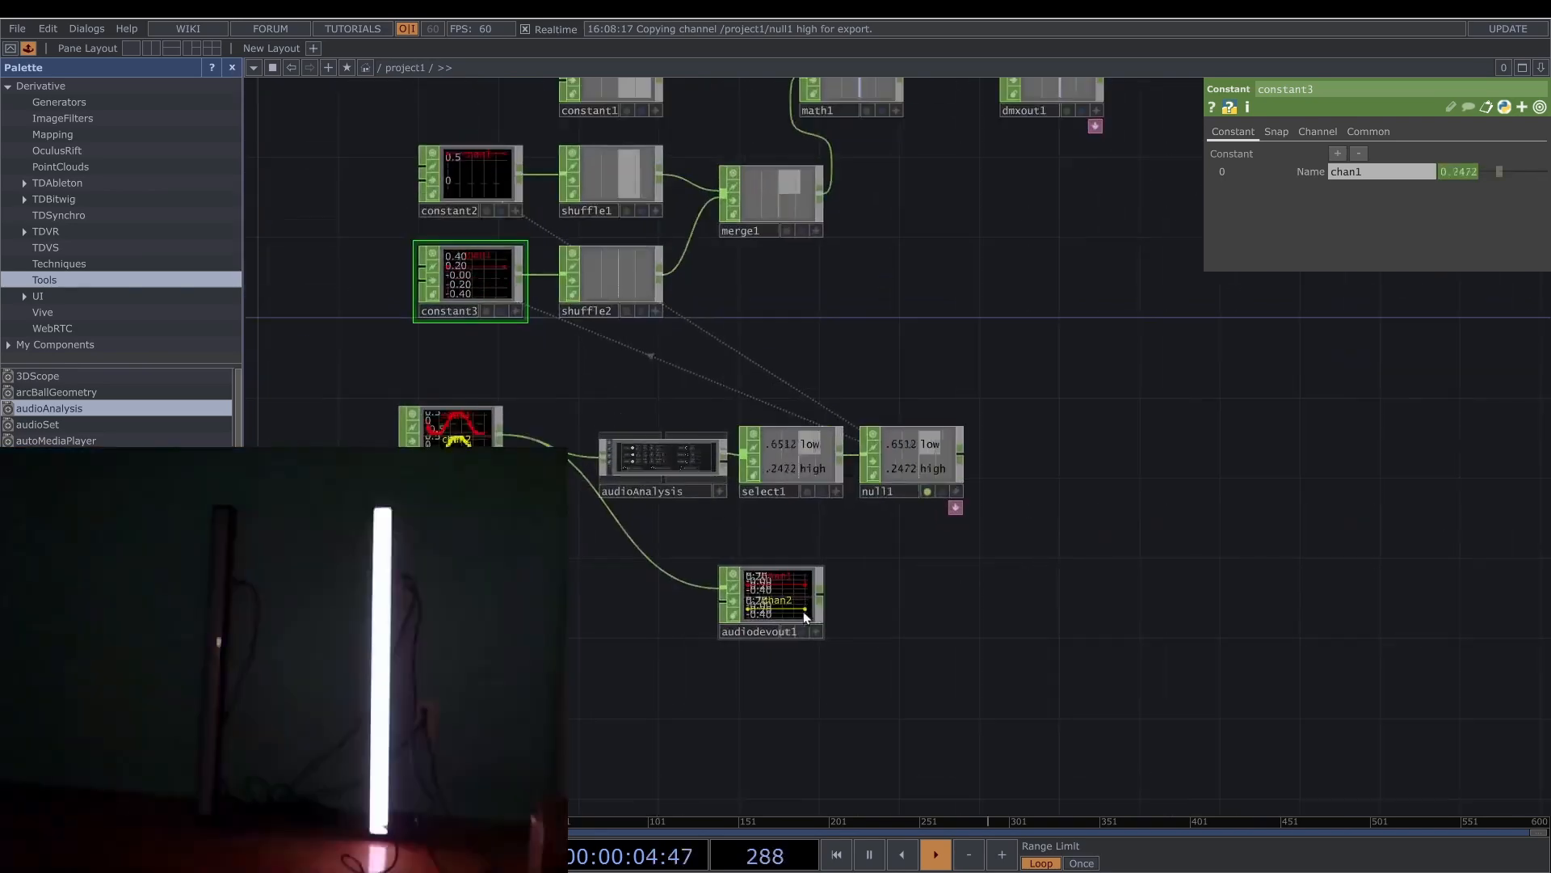
Turn on Active for the Audio Device Out and raise its volume.
click(777, 609)
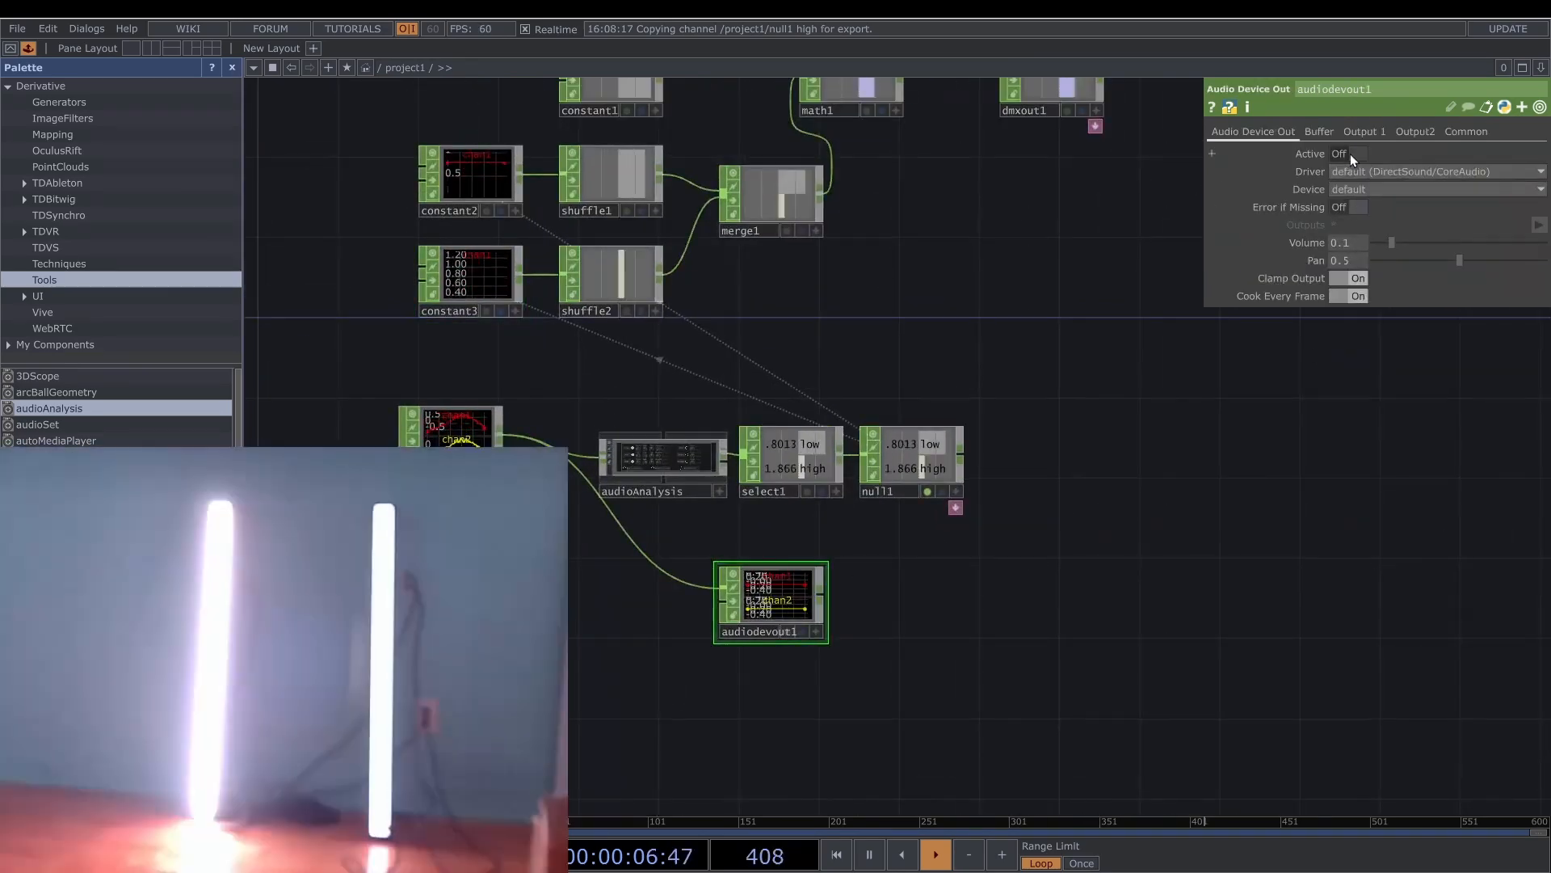
click(1350, 153)
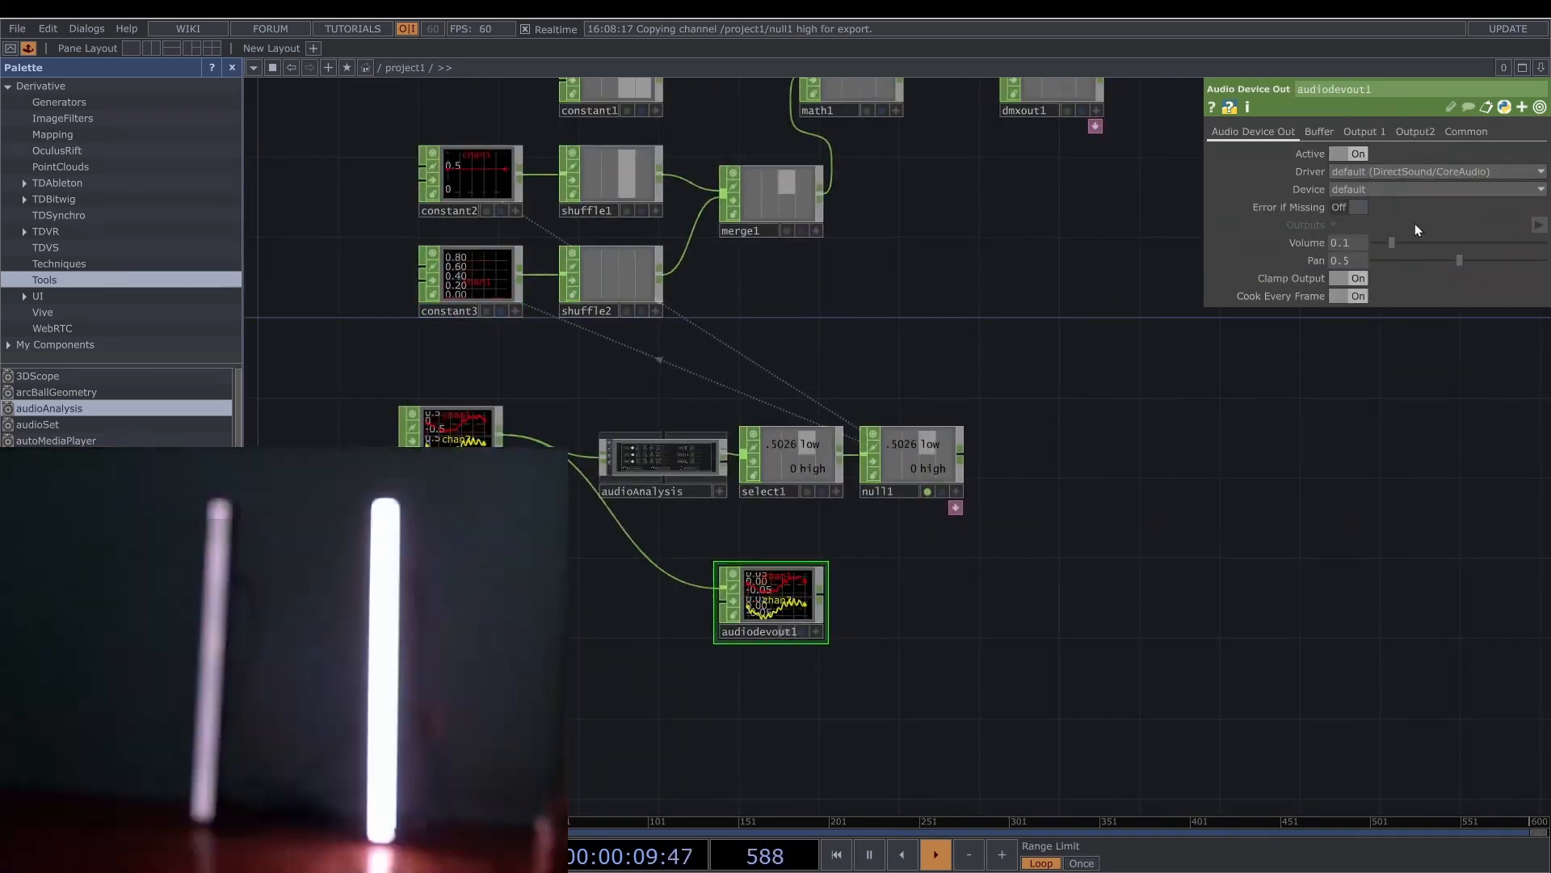
drag(1422, 245, 1521, 244)
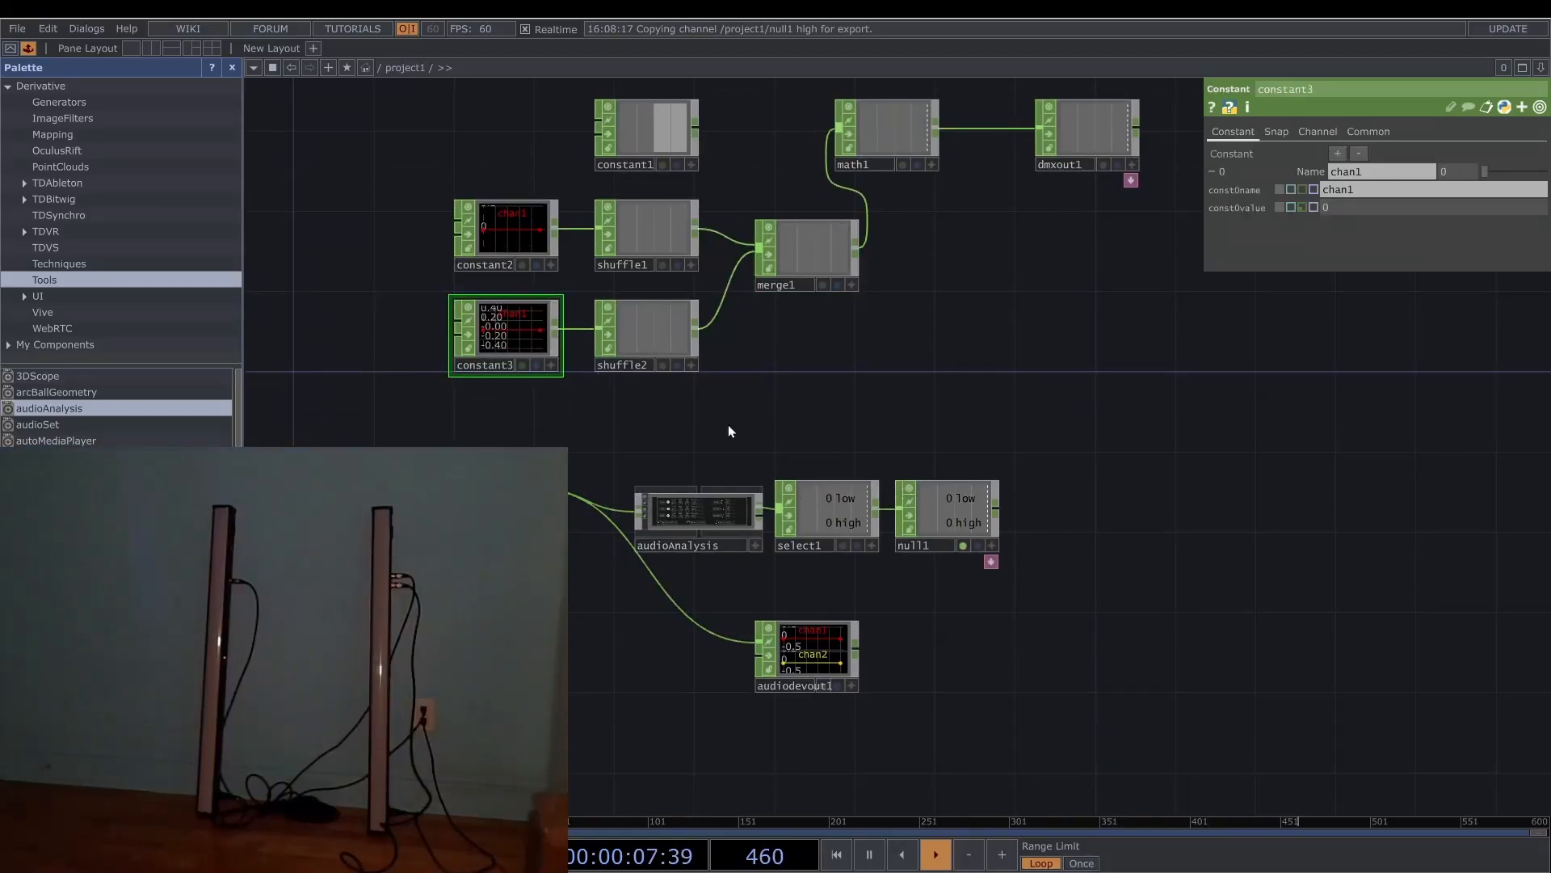
Add a Beat CHOP below the constant chains, set its period to 1, and enable its Count output alongside Ramp.
drag(603, 672, 582, 506)
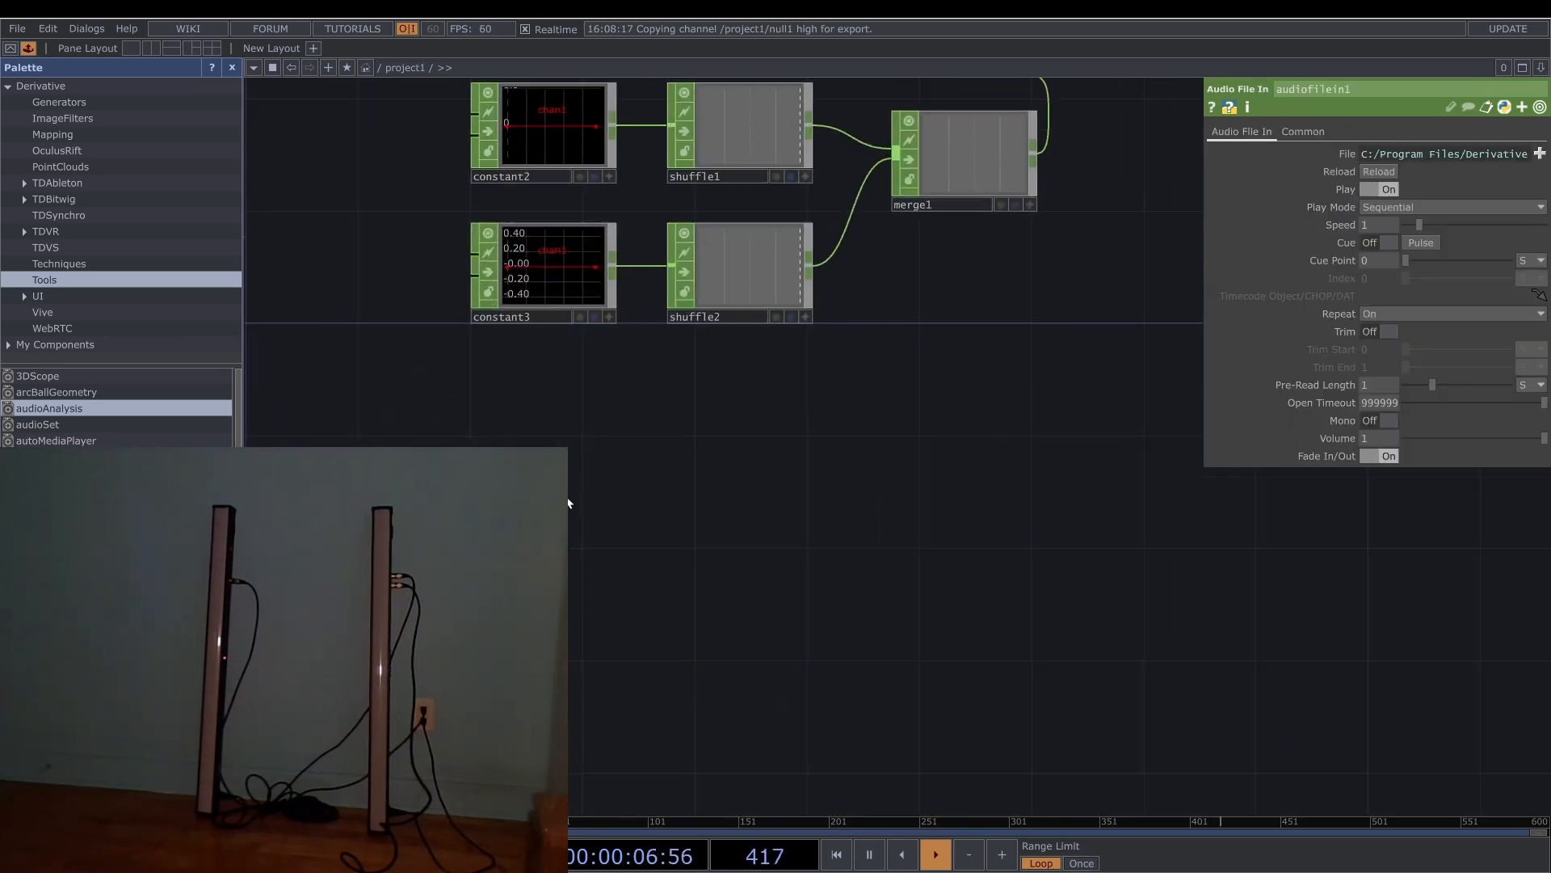
key(Tab)
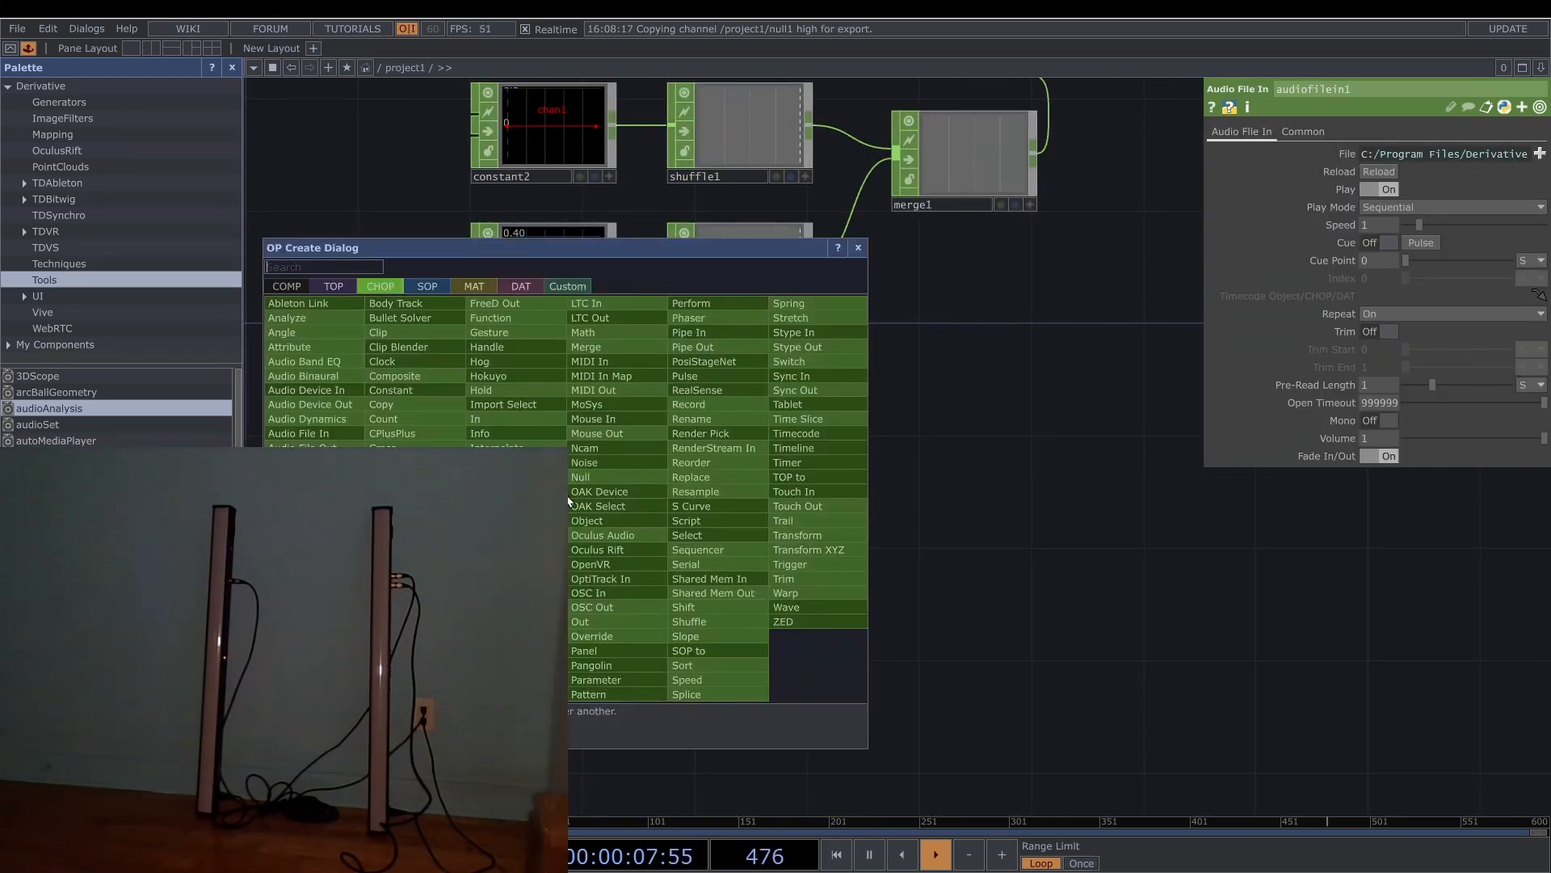
text(beat)
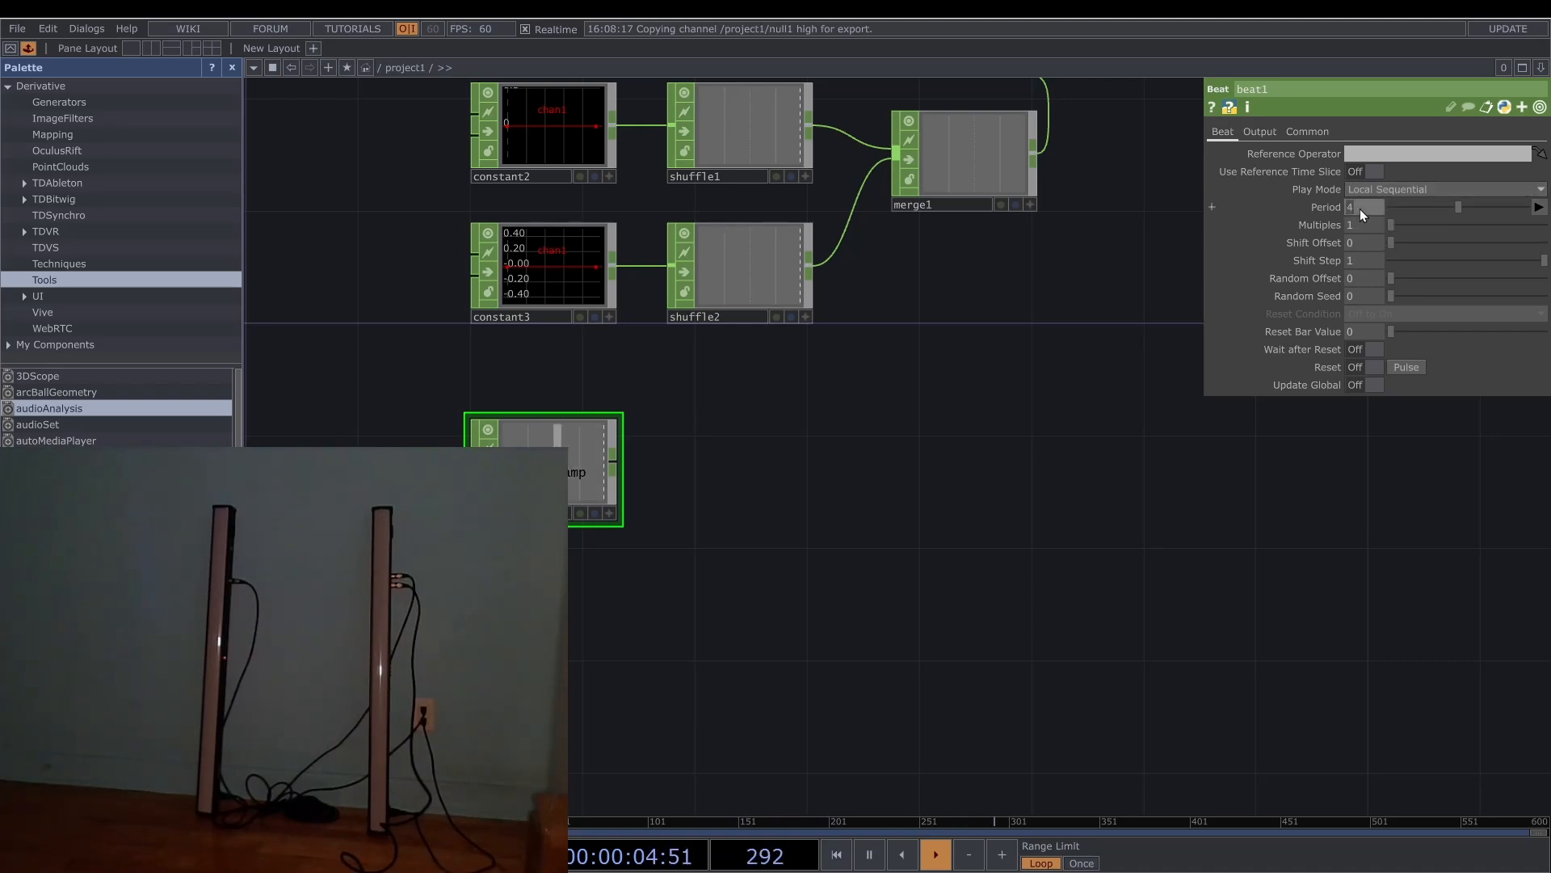
text(1)
key(Return)
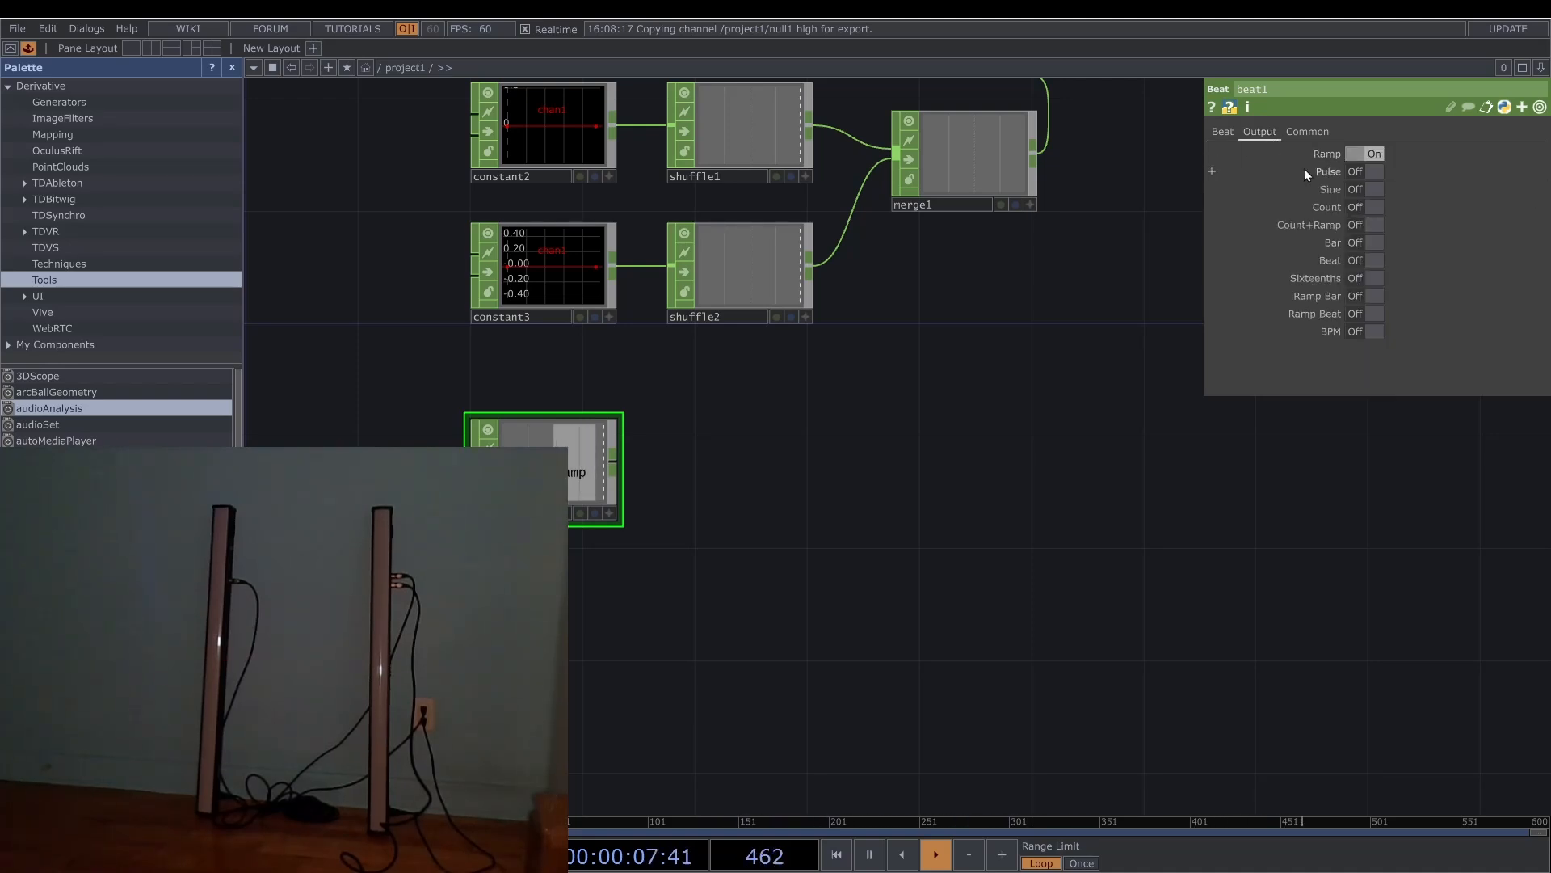
click(1353, 208)
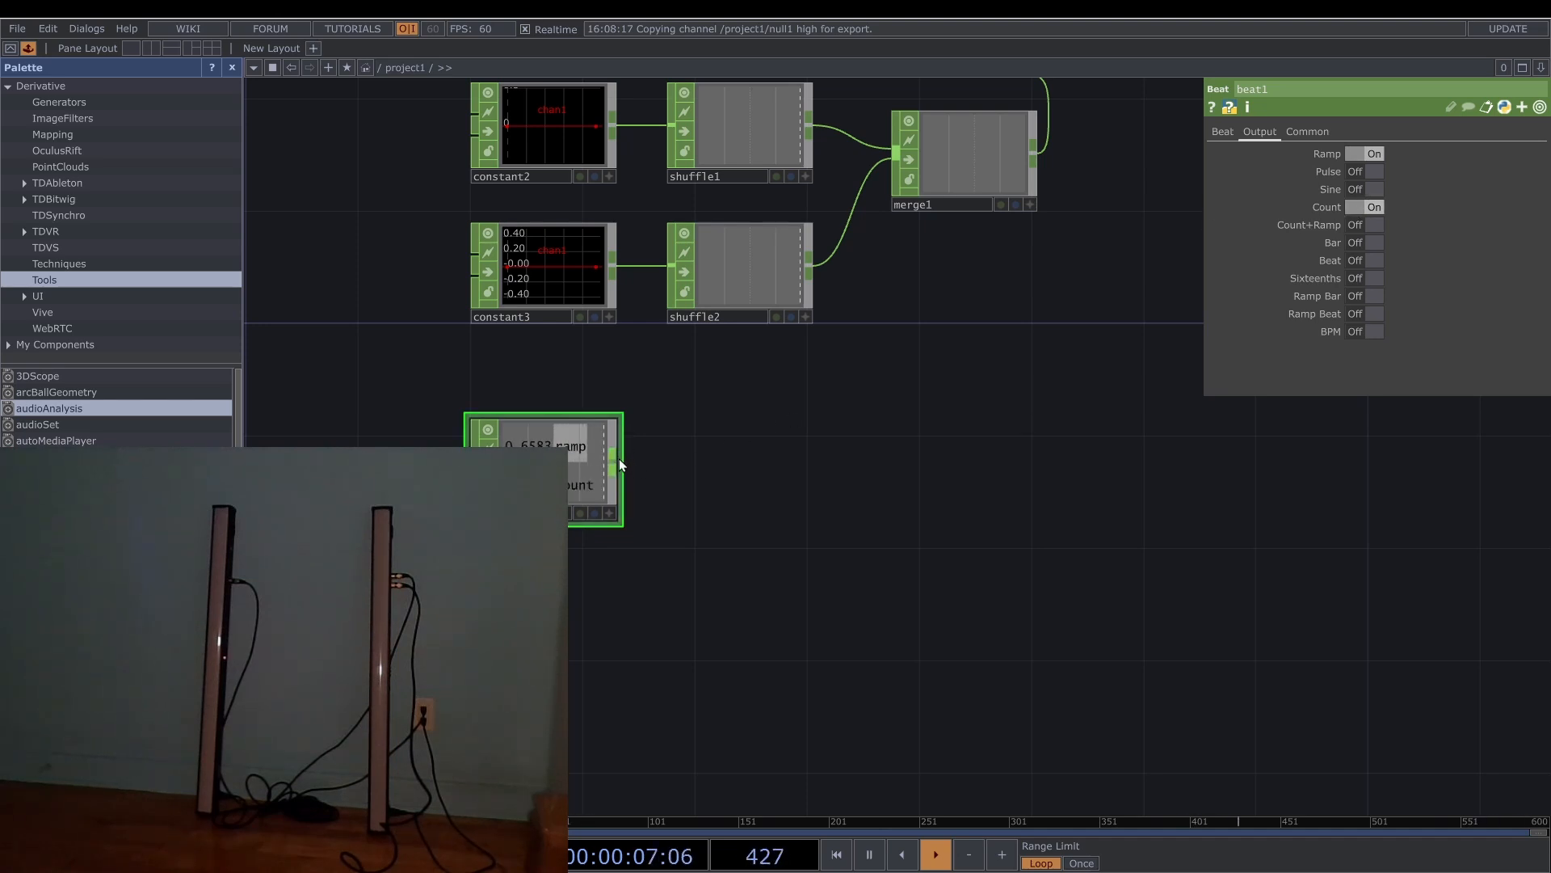
Append a Select CHOP to the Beat CHOP and set its channel names to ramp.
right_click(618, 460)
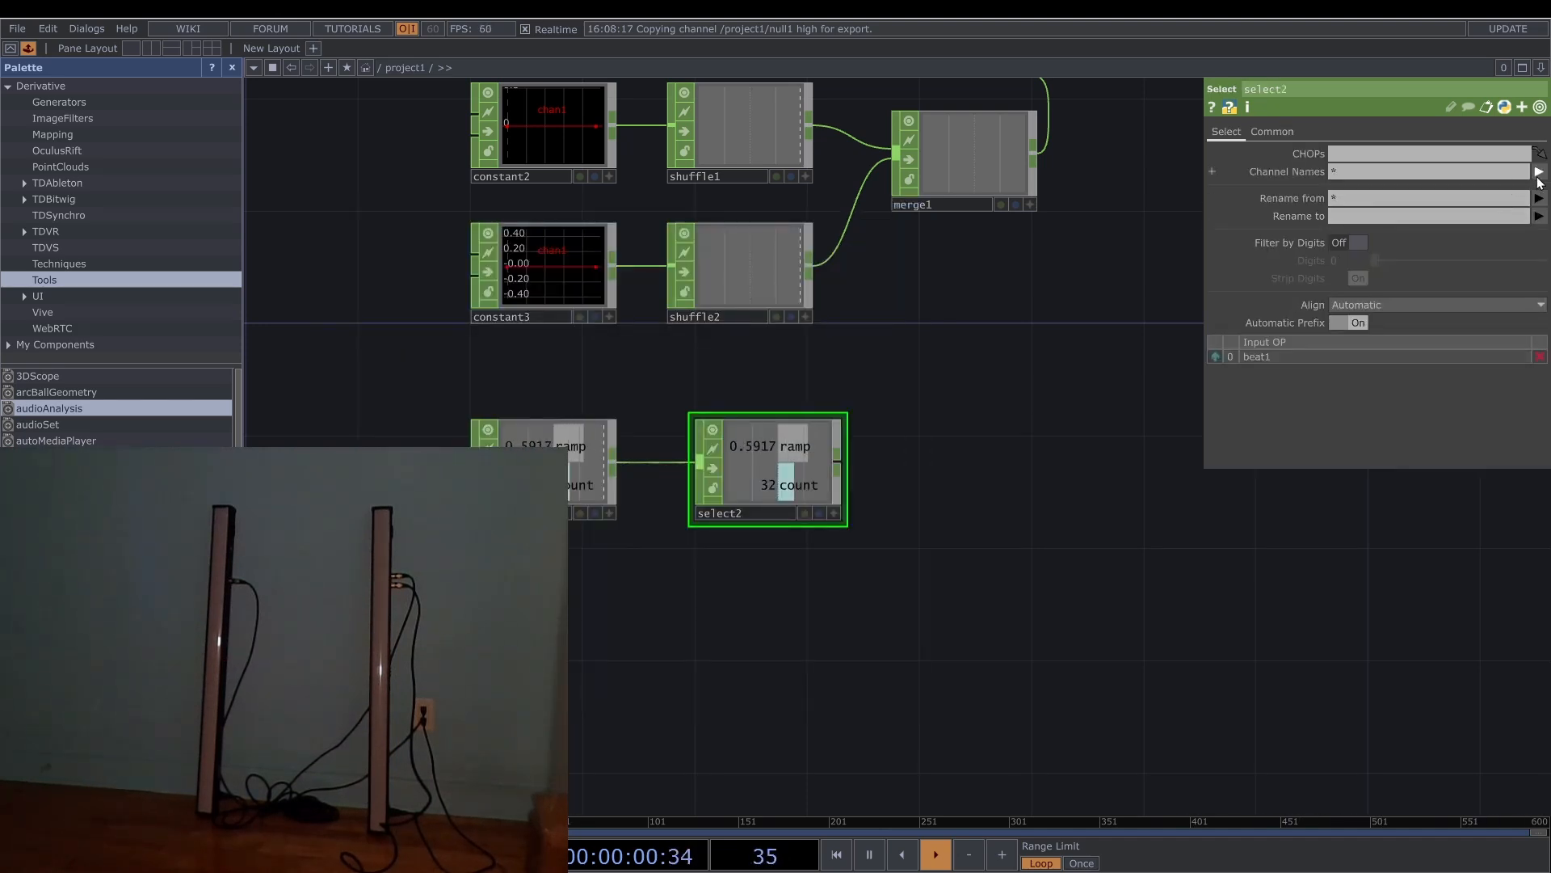
click(1538, 173)
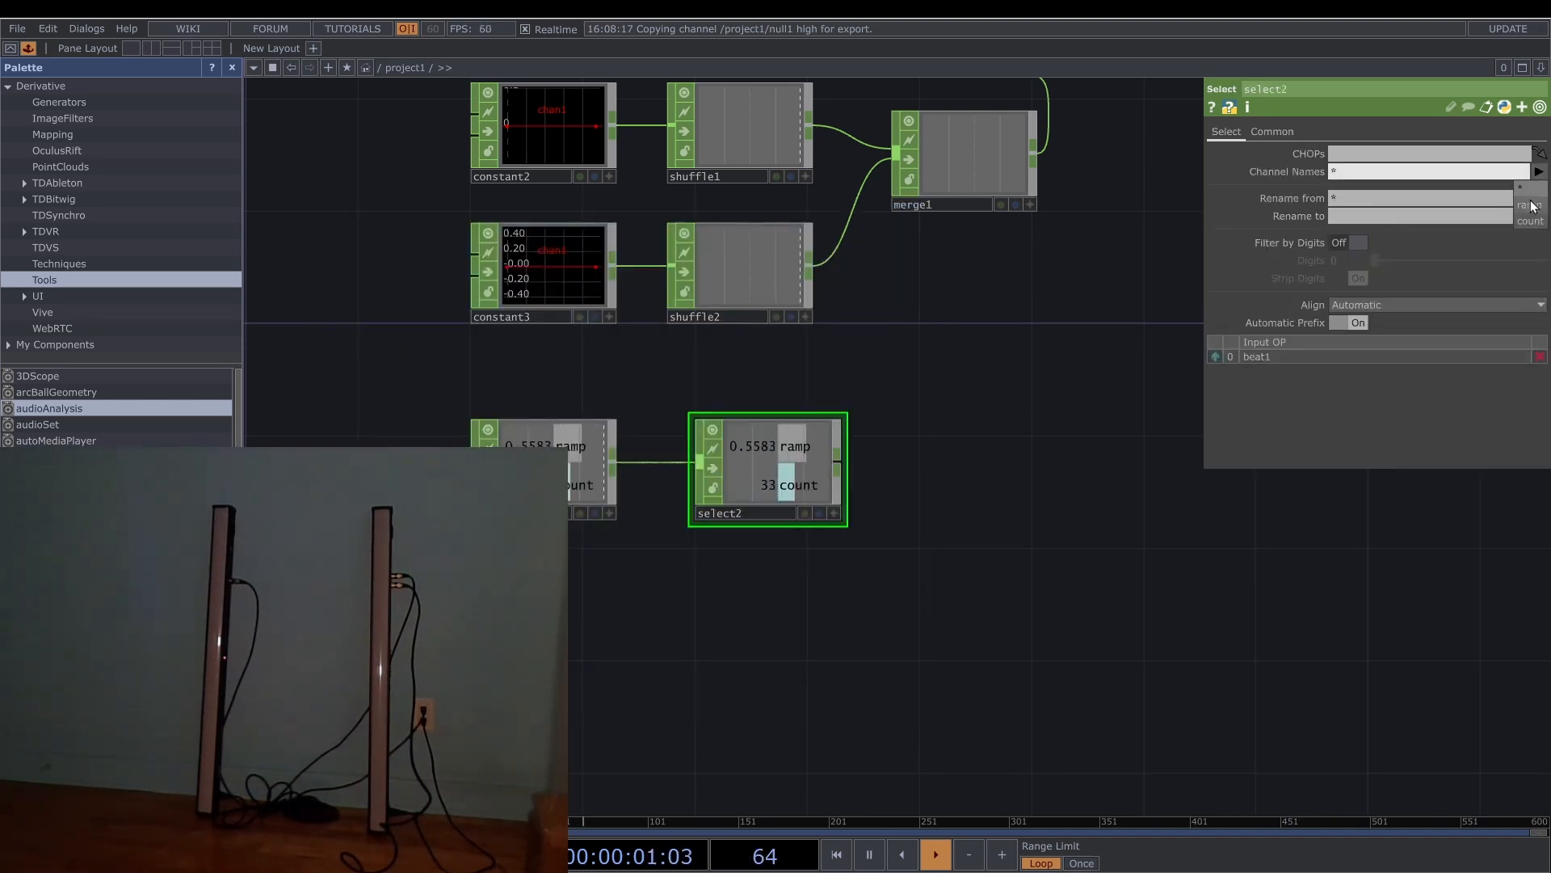
click(1374, 183)
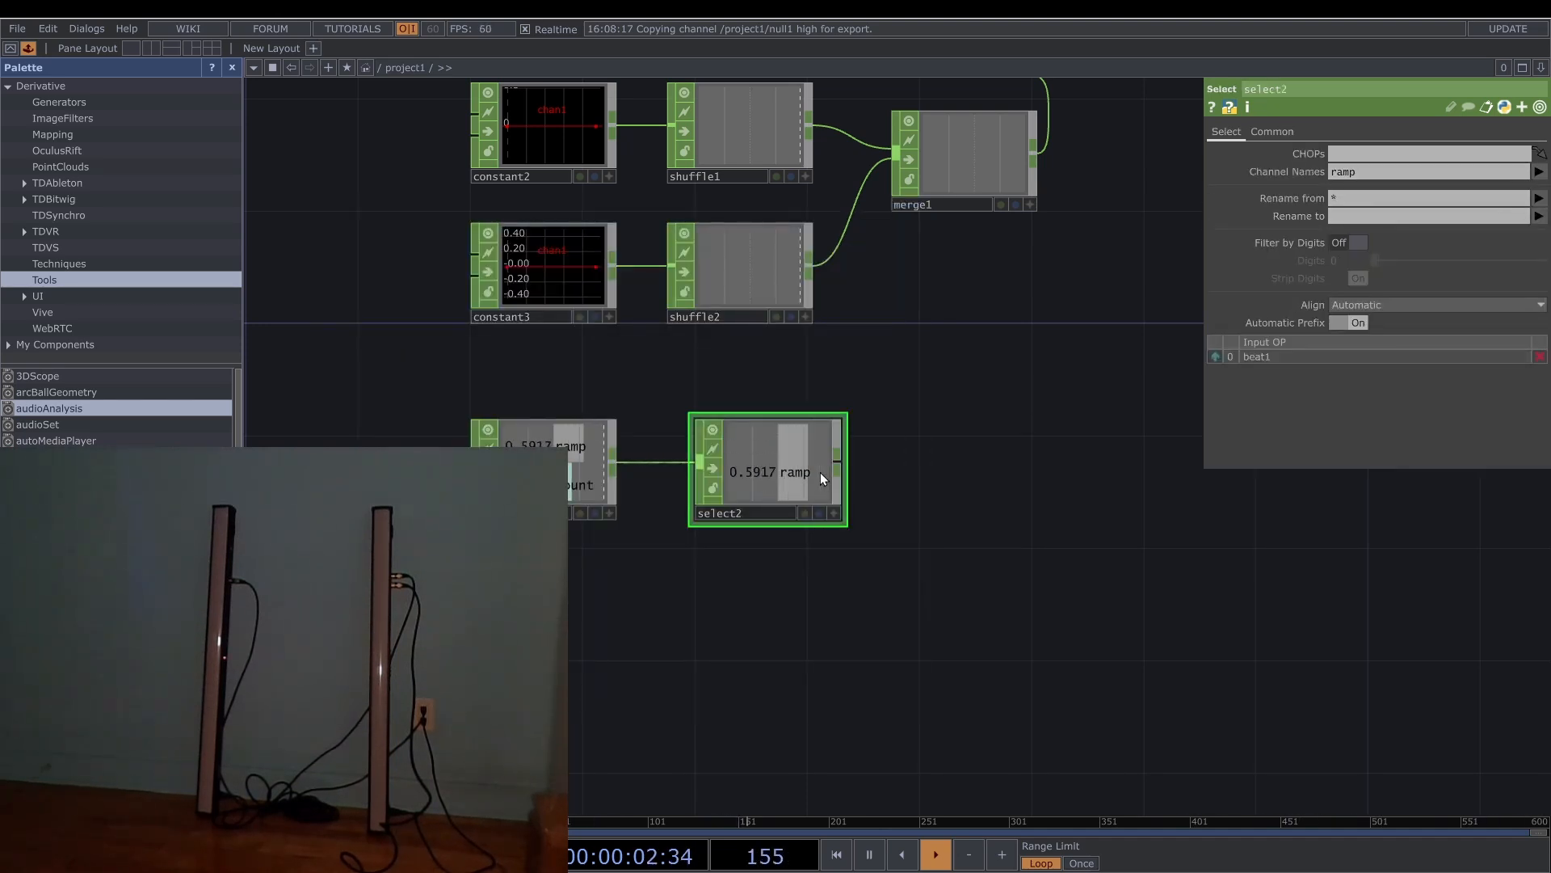
Duplicate the ramp Select CHOP below the original and set the copy's channel names to count.
key(ctrl+c)
key(ctrl+v)
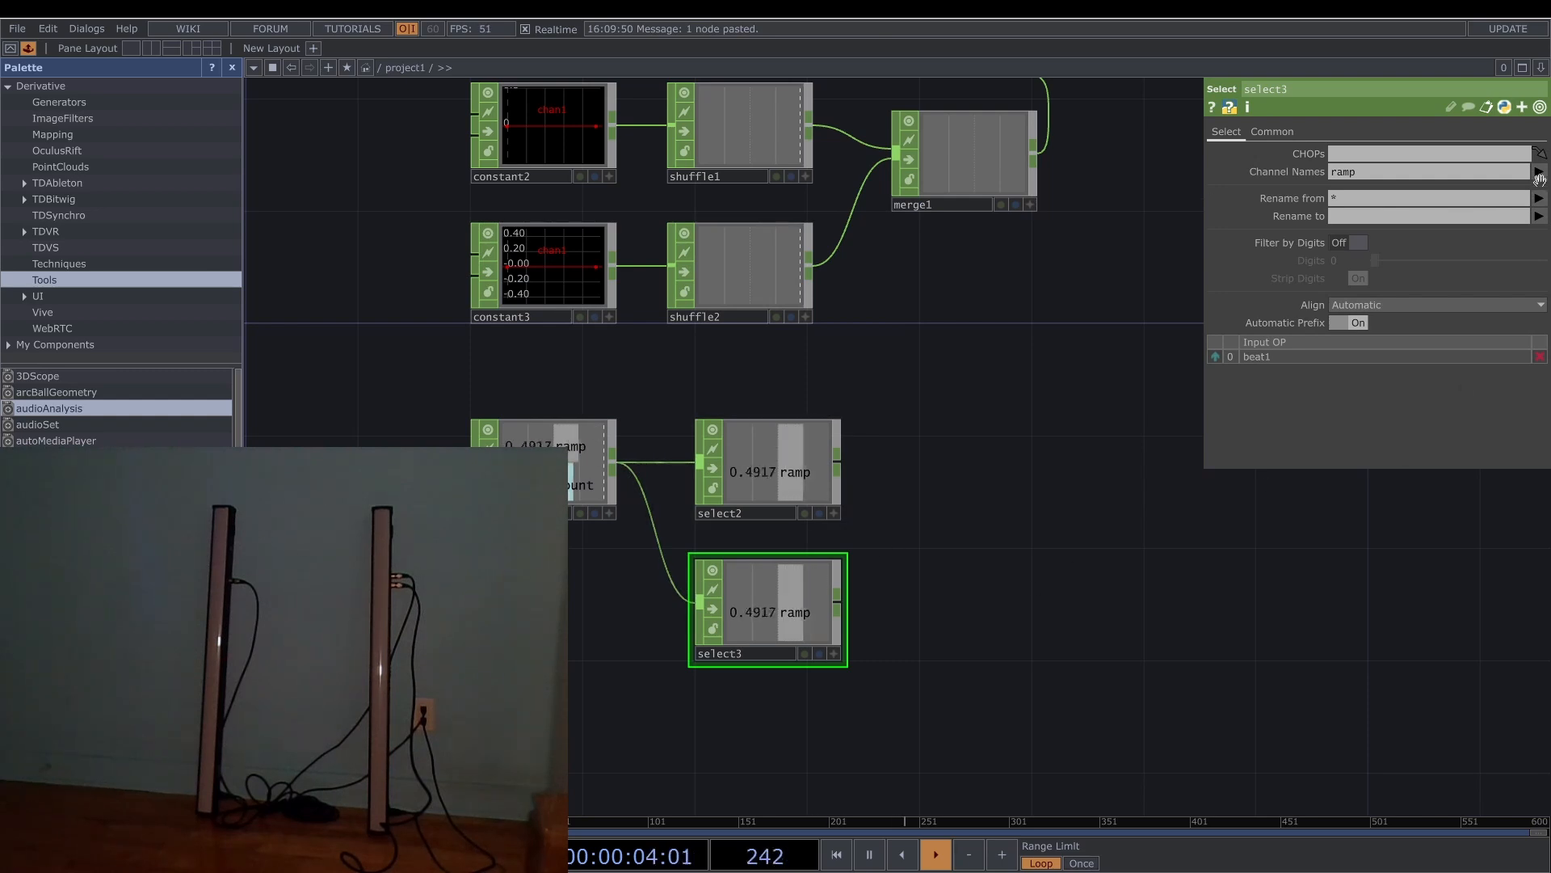
click(1364, 173)
text(count)
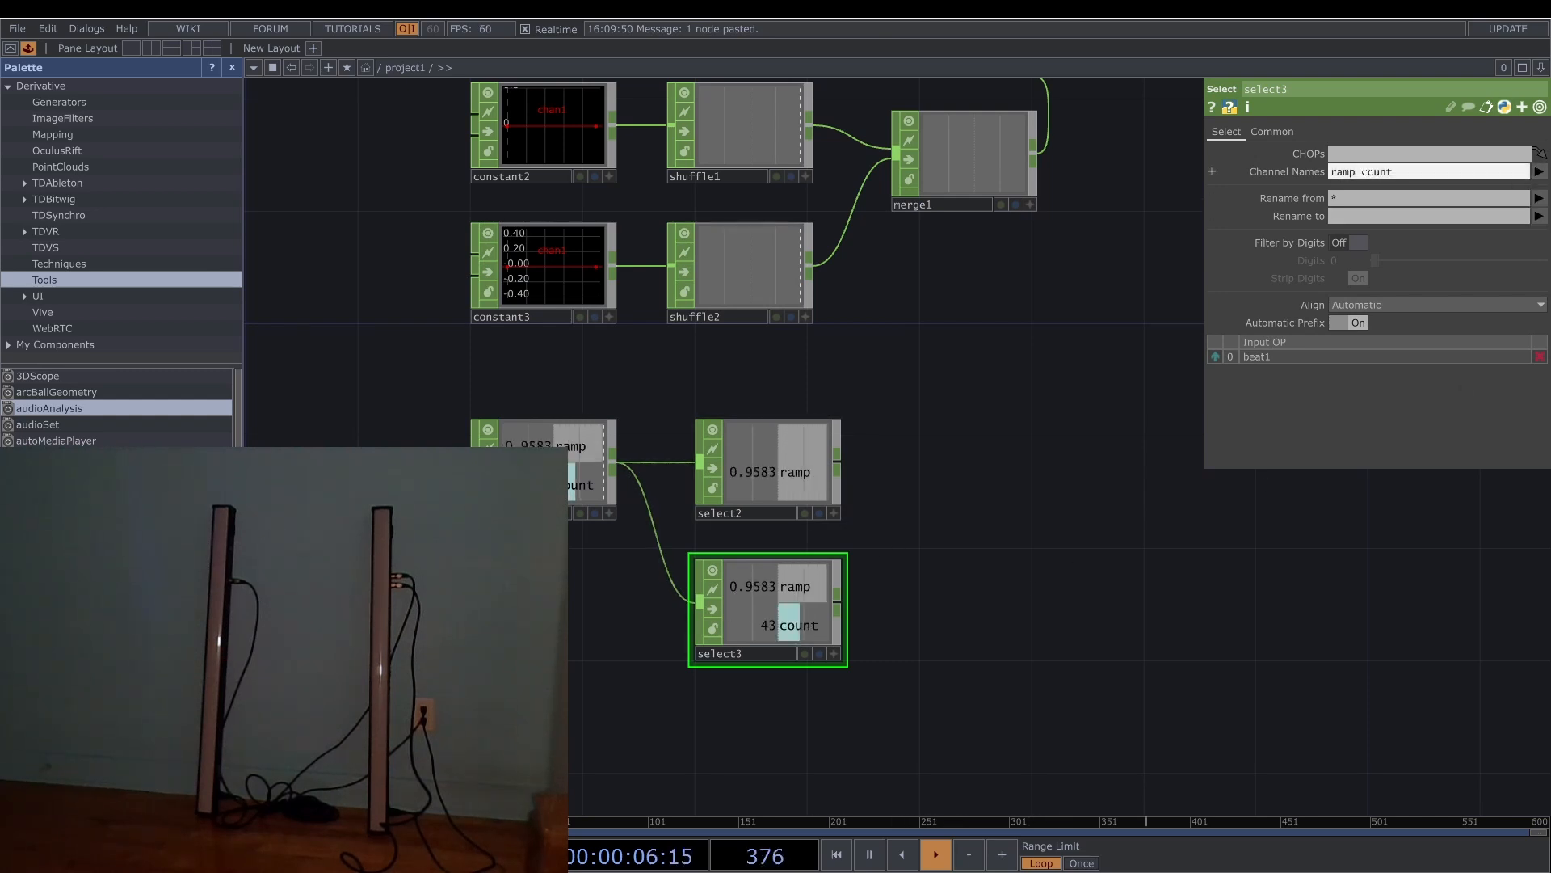
click(1364, 172)
key(BackSpace)
key(BackSpace)
key(BackSpace)
key(BackSpace)
key(BackSpace)
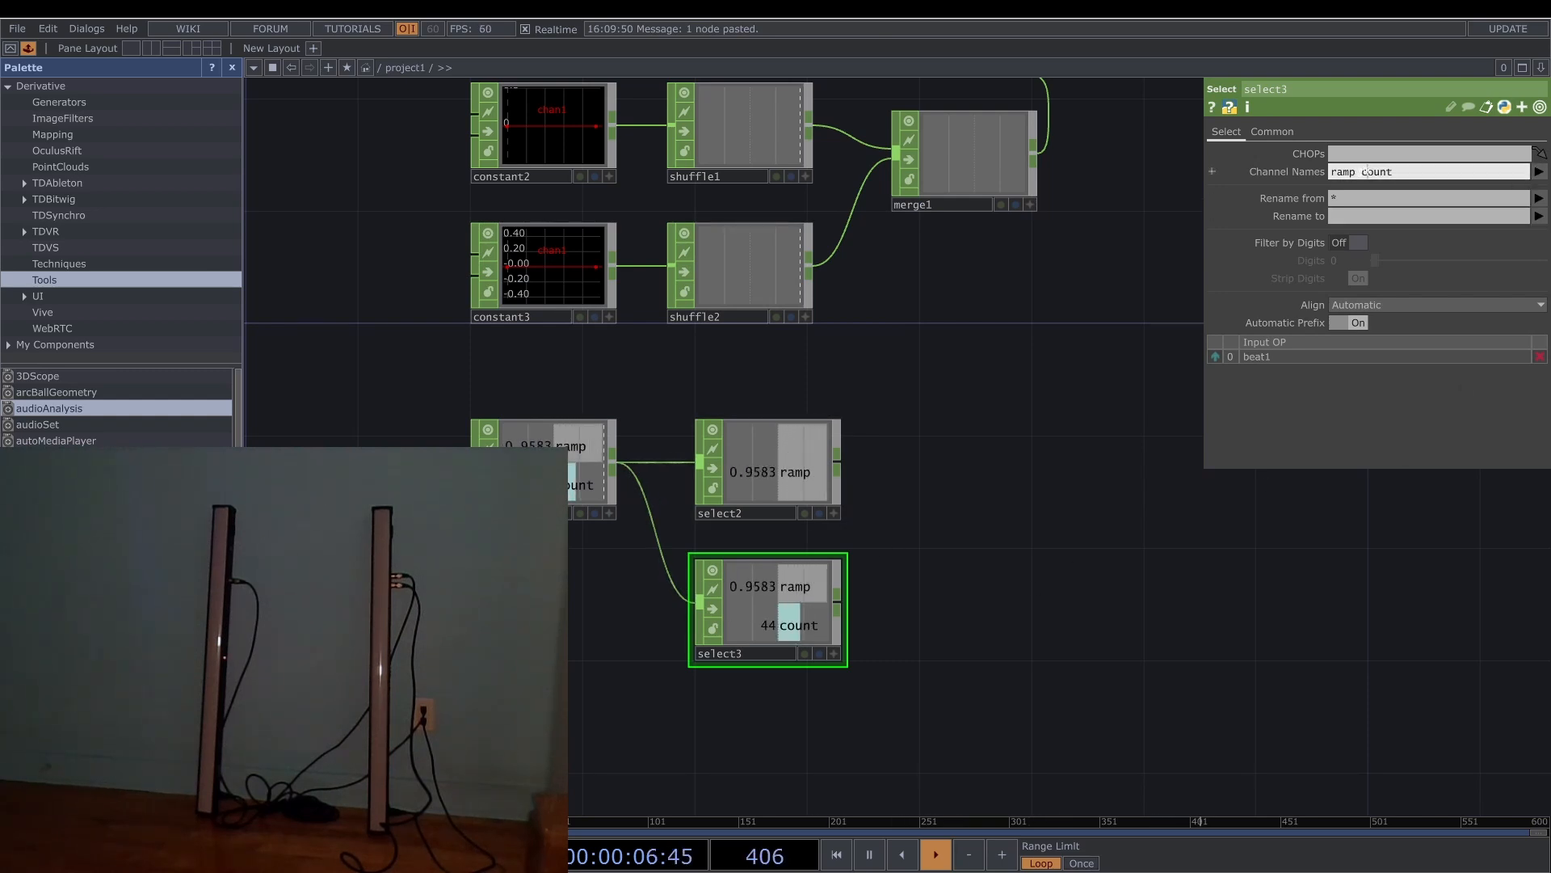
key(Return)
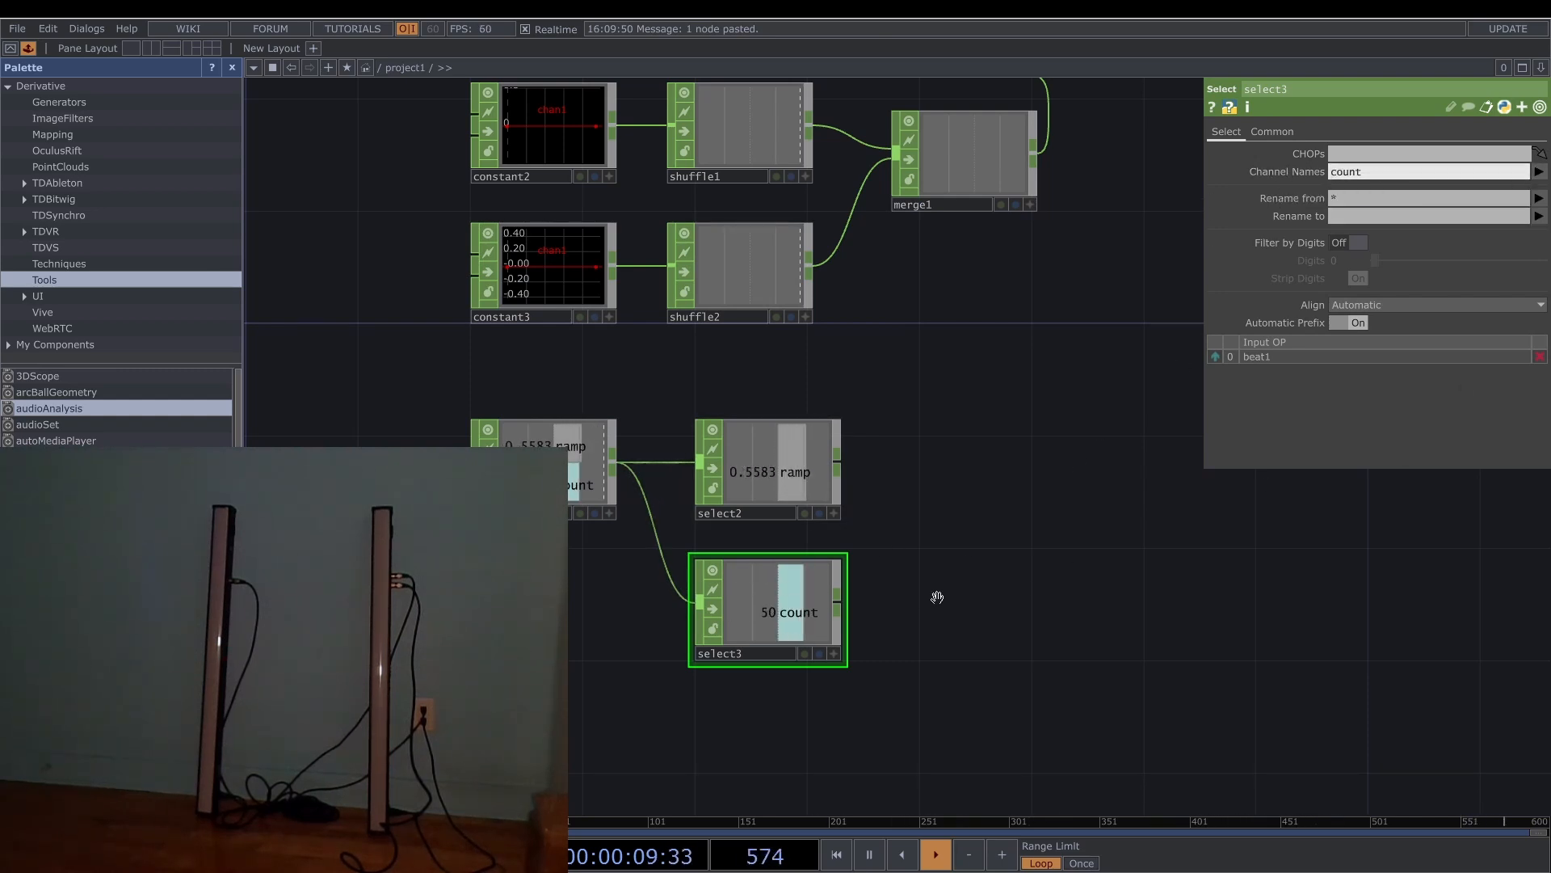
Append a Limit CHOP to the count Select CHOP and set its type to Loop.
click(876, 619)
scroll(893, 623, up, 3)
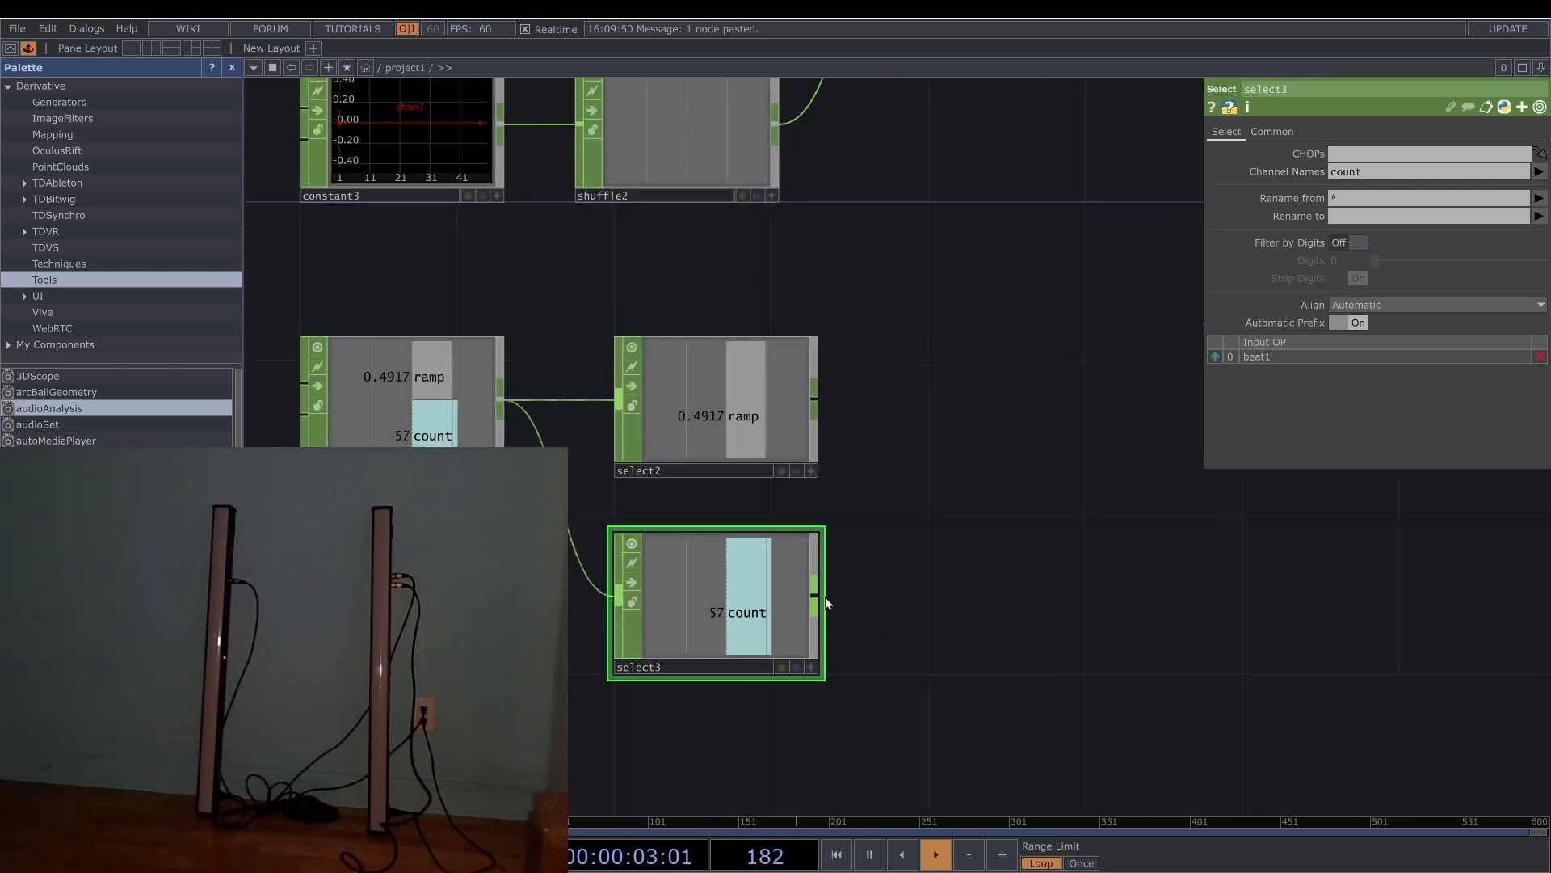
right_click(821, 597)
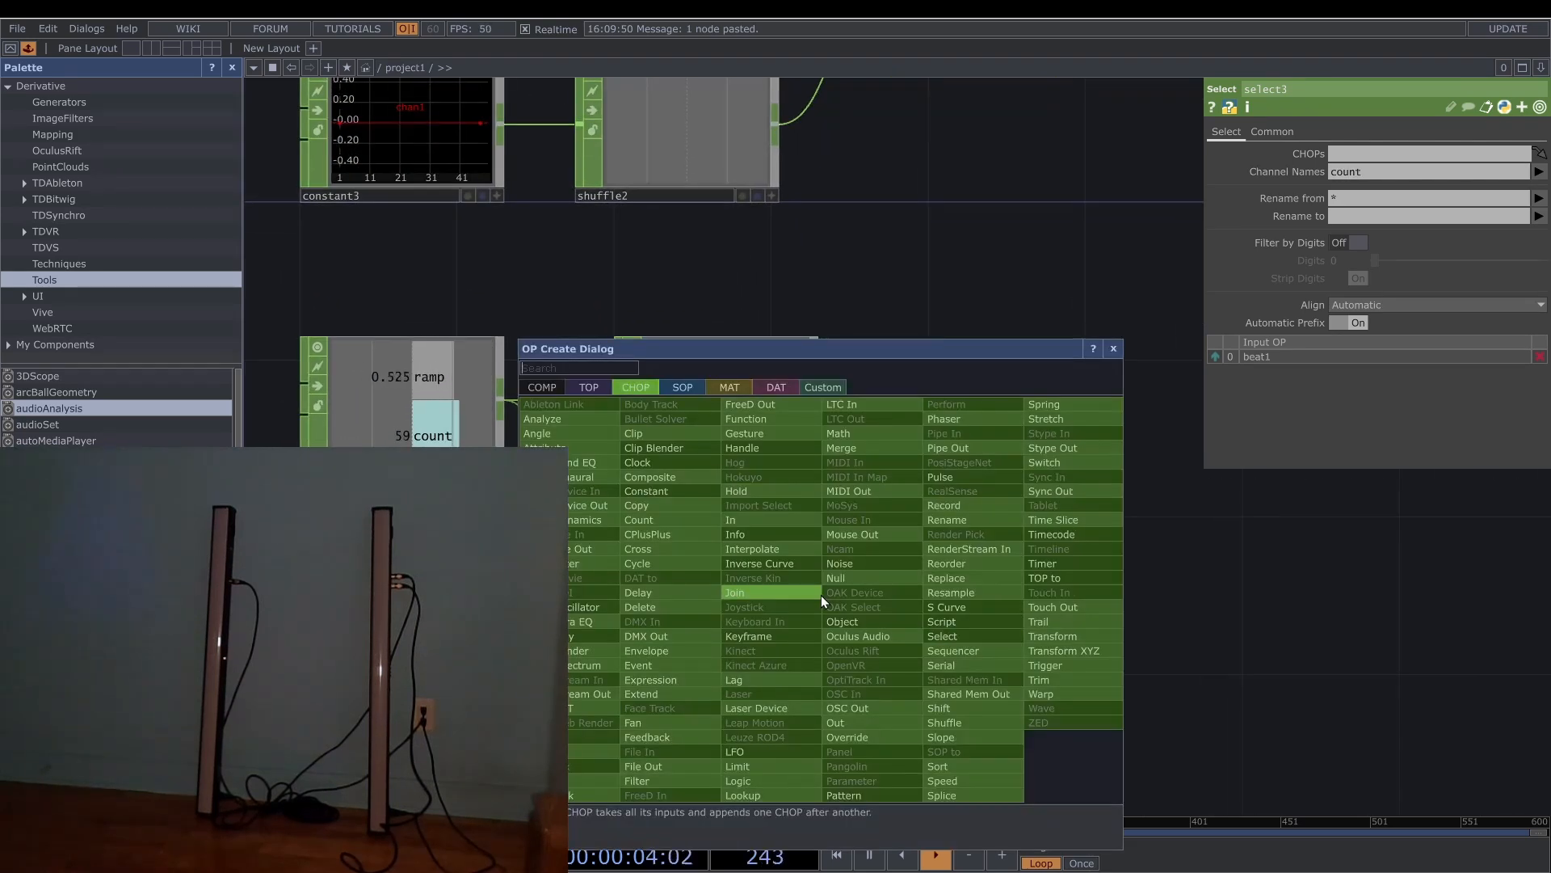
text(limit)
key(Return)
click(1371, 151)
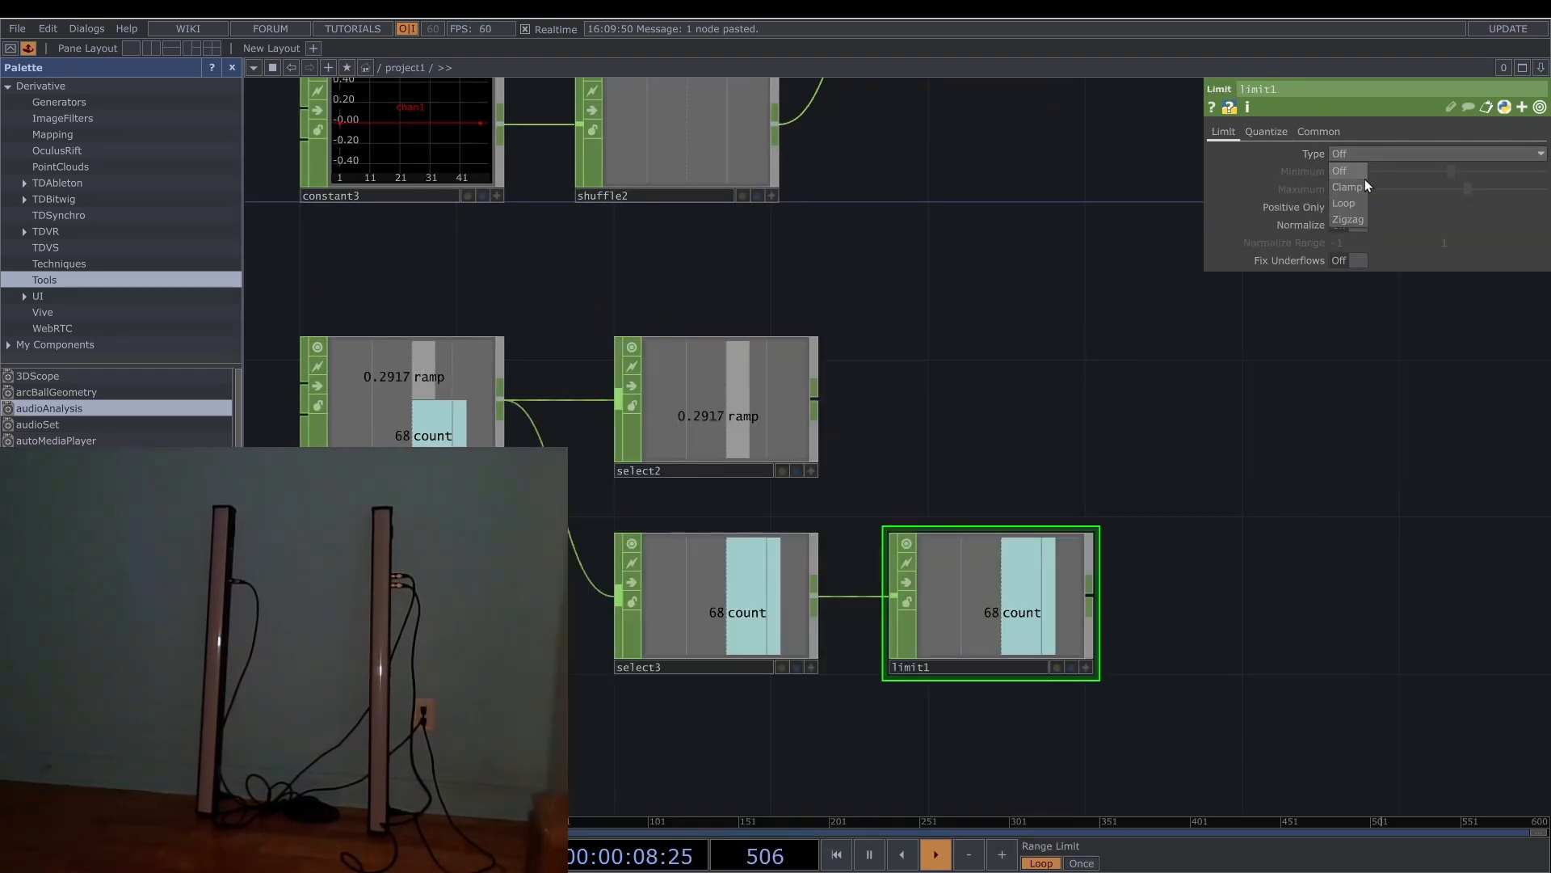
click(1359, 200)
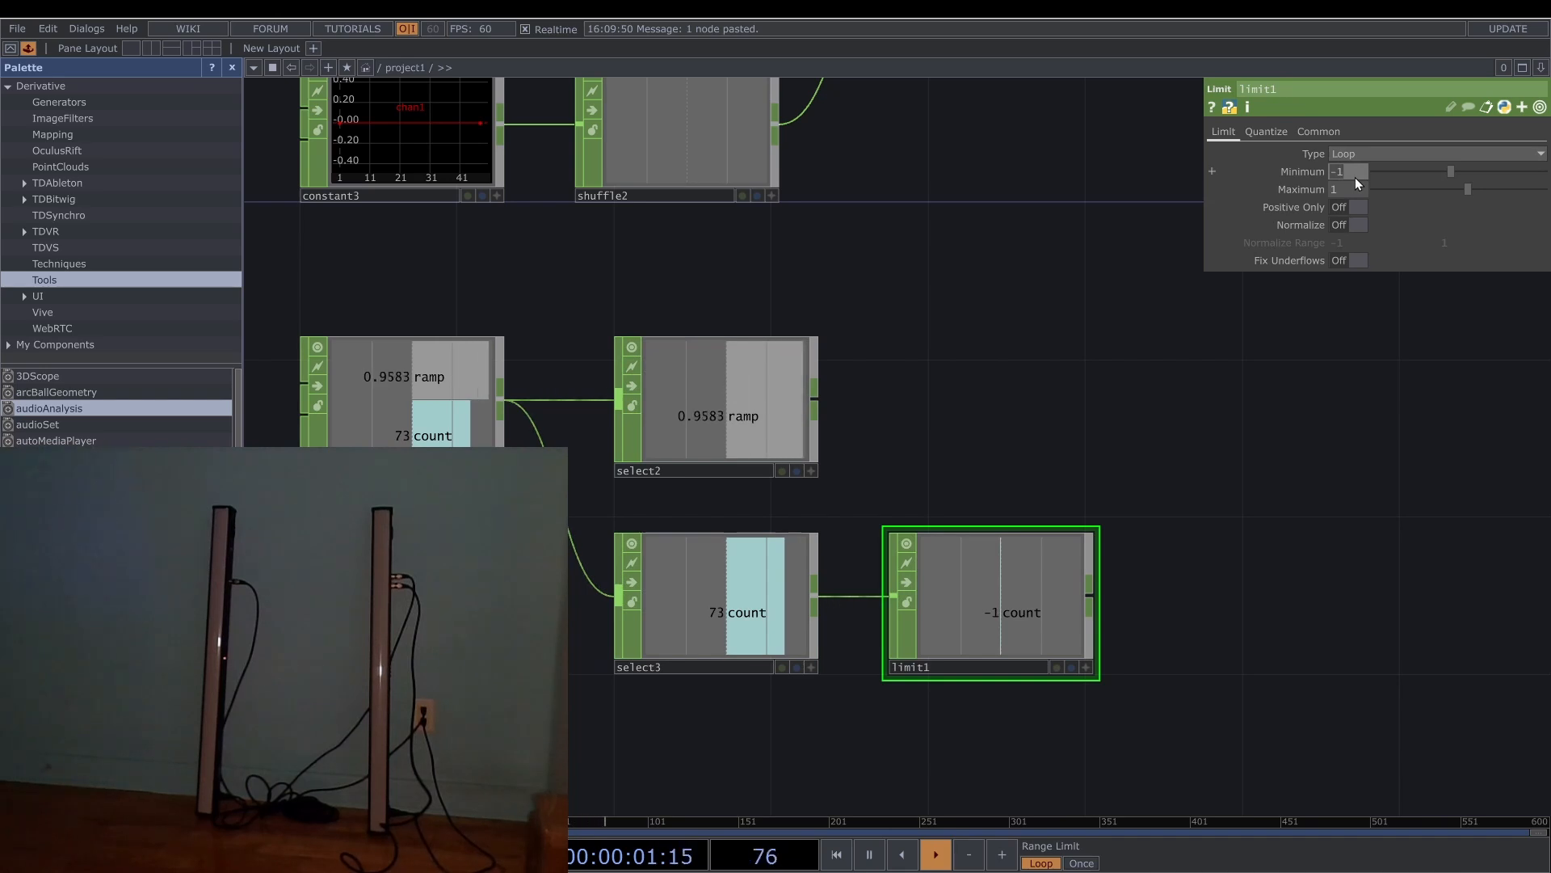
Set the Limit CHOP's minimum to 0 and maximum to 2.
text(0)
key(Tab)
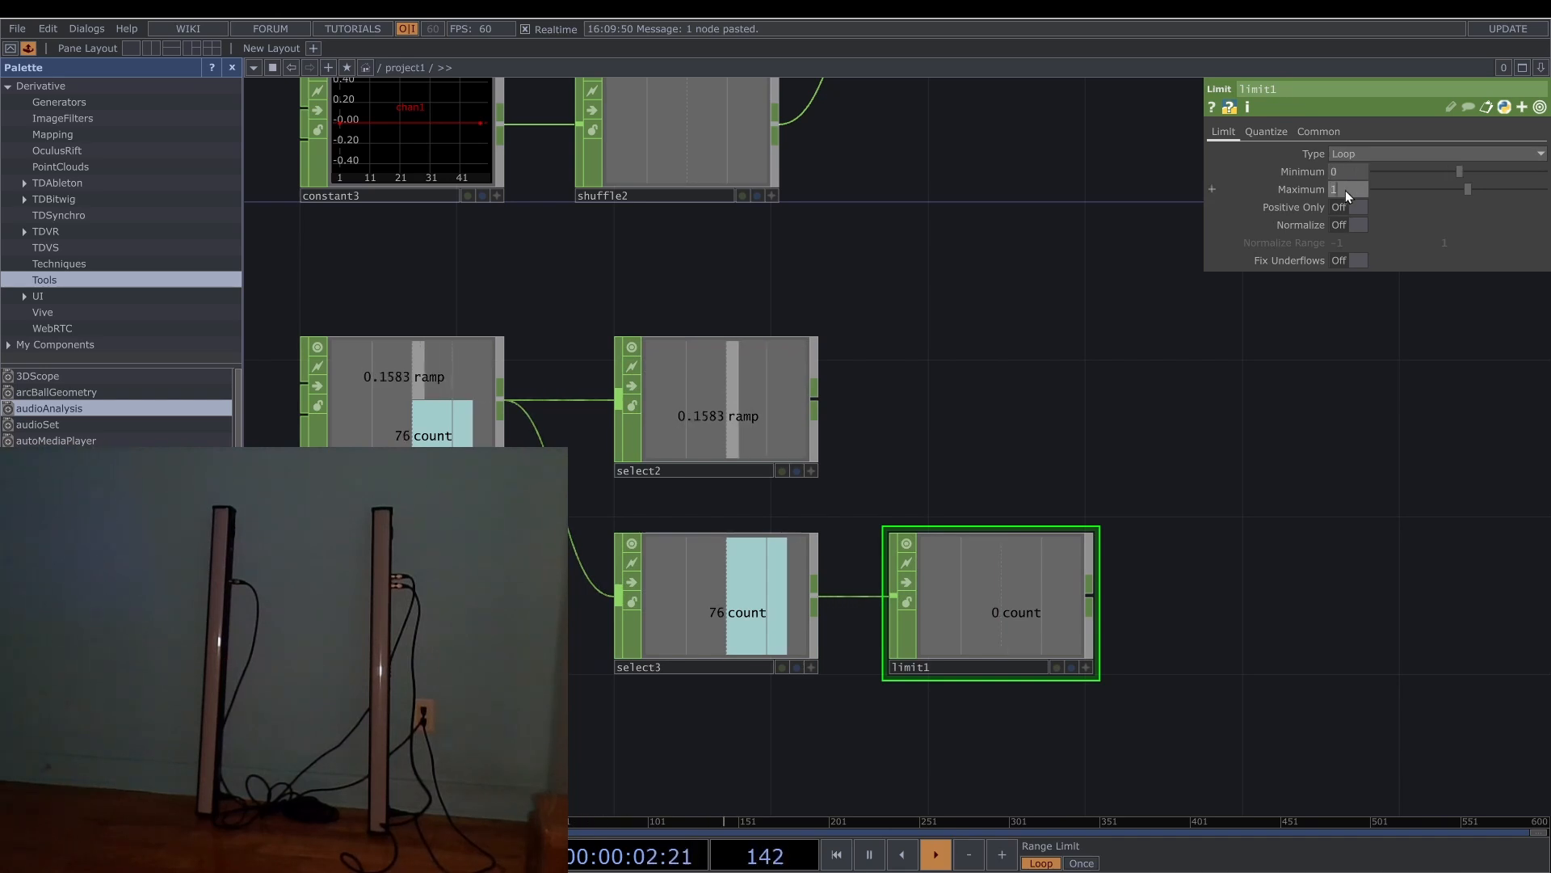
click(1175, 315)
key(Tab)
click(1394, 630)
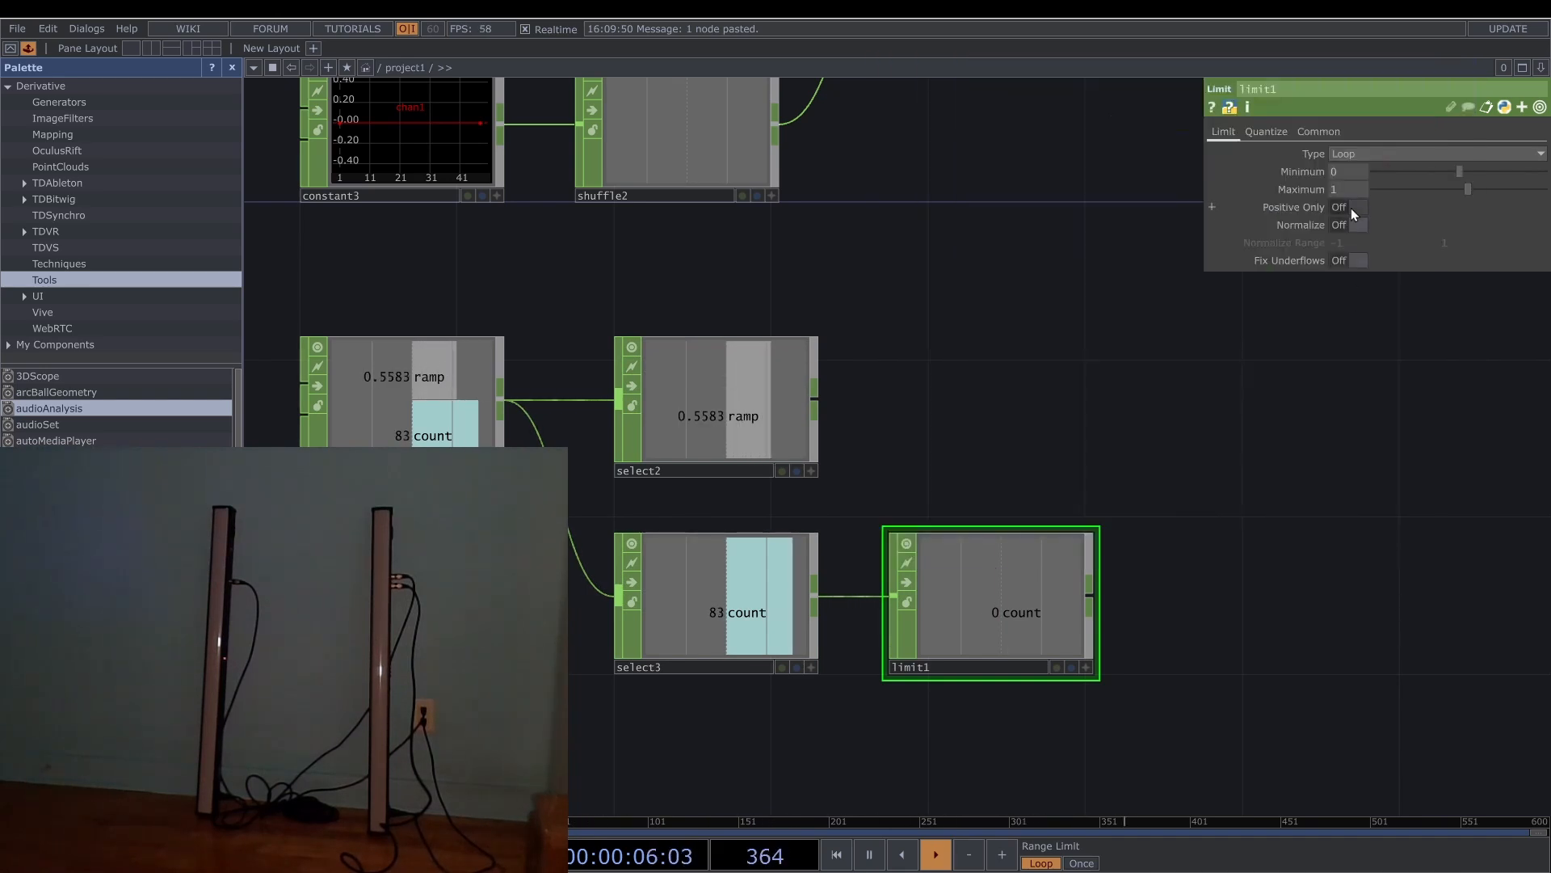
click(1349, 187)
text(2)
key(Return)
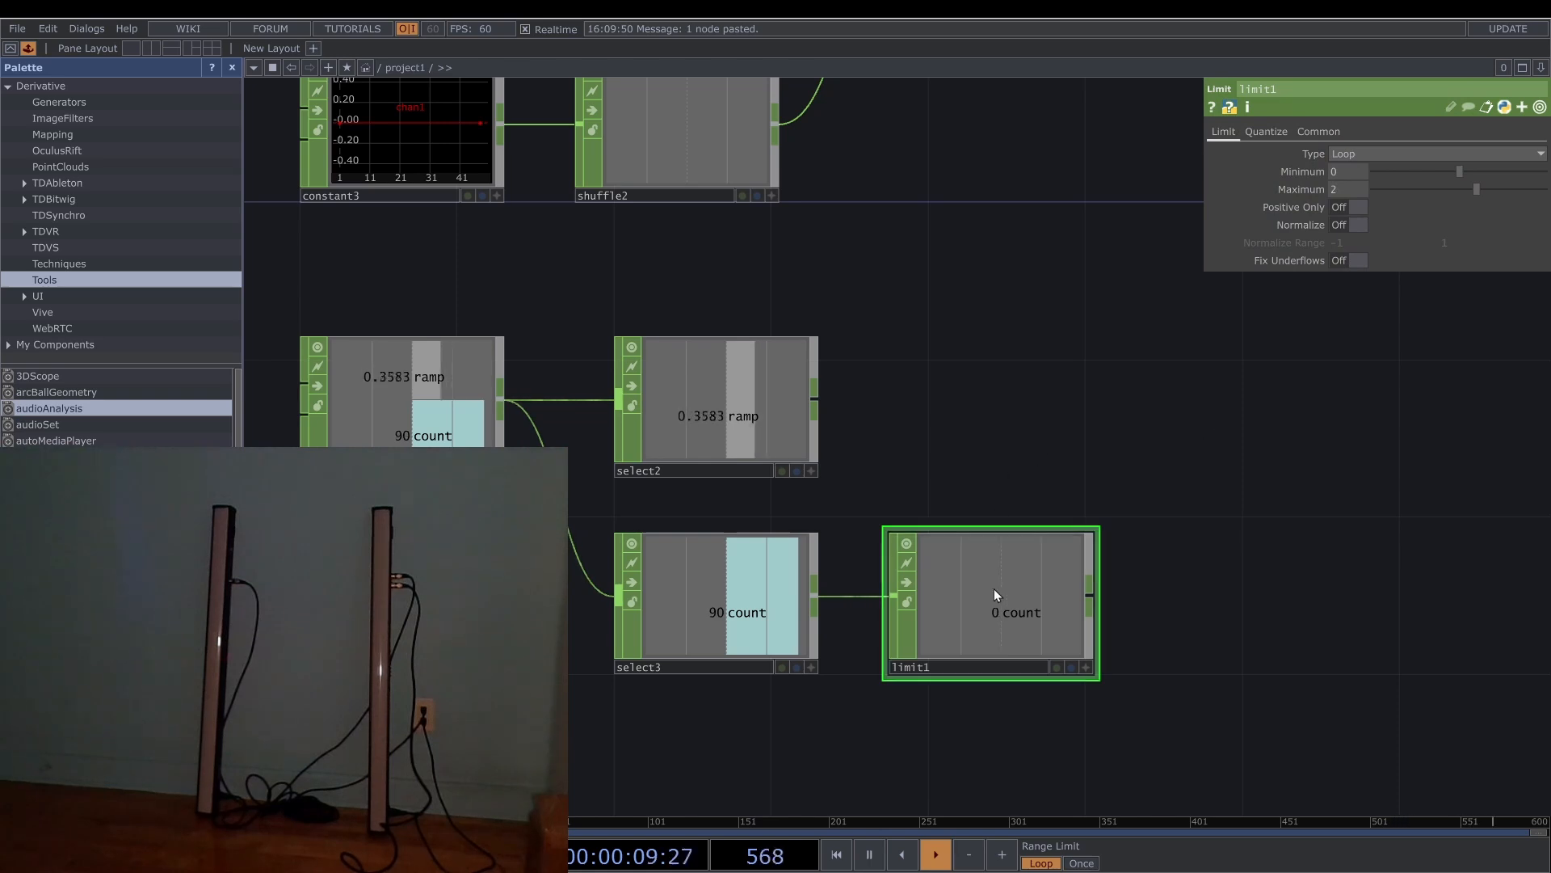
Append a Fan CHOP to the output of limit1.
scroll(995, 598, up, 3)
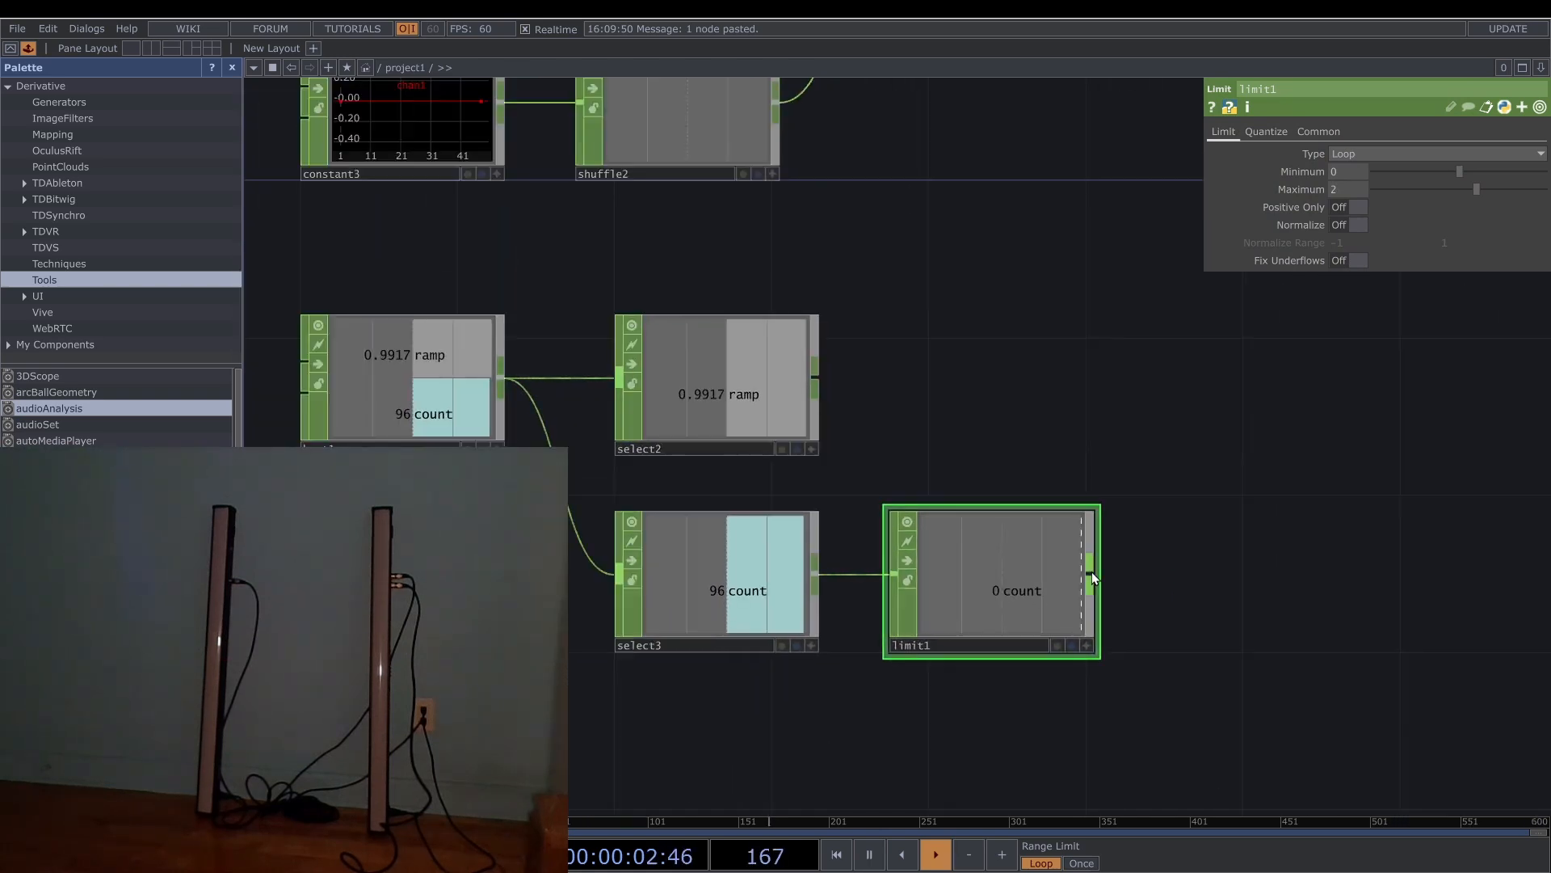
key(Tab)
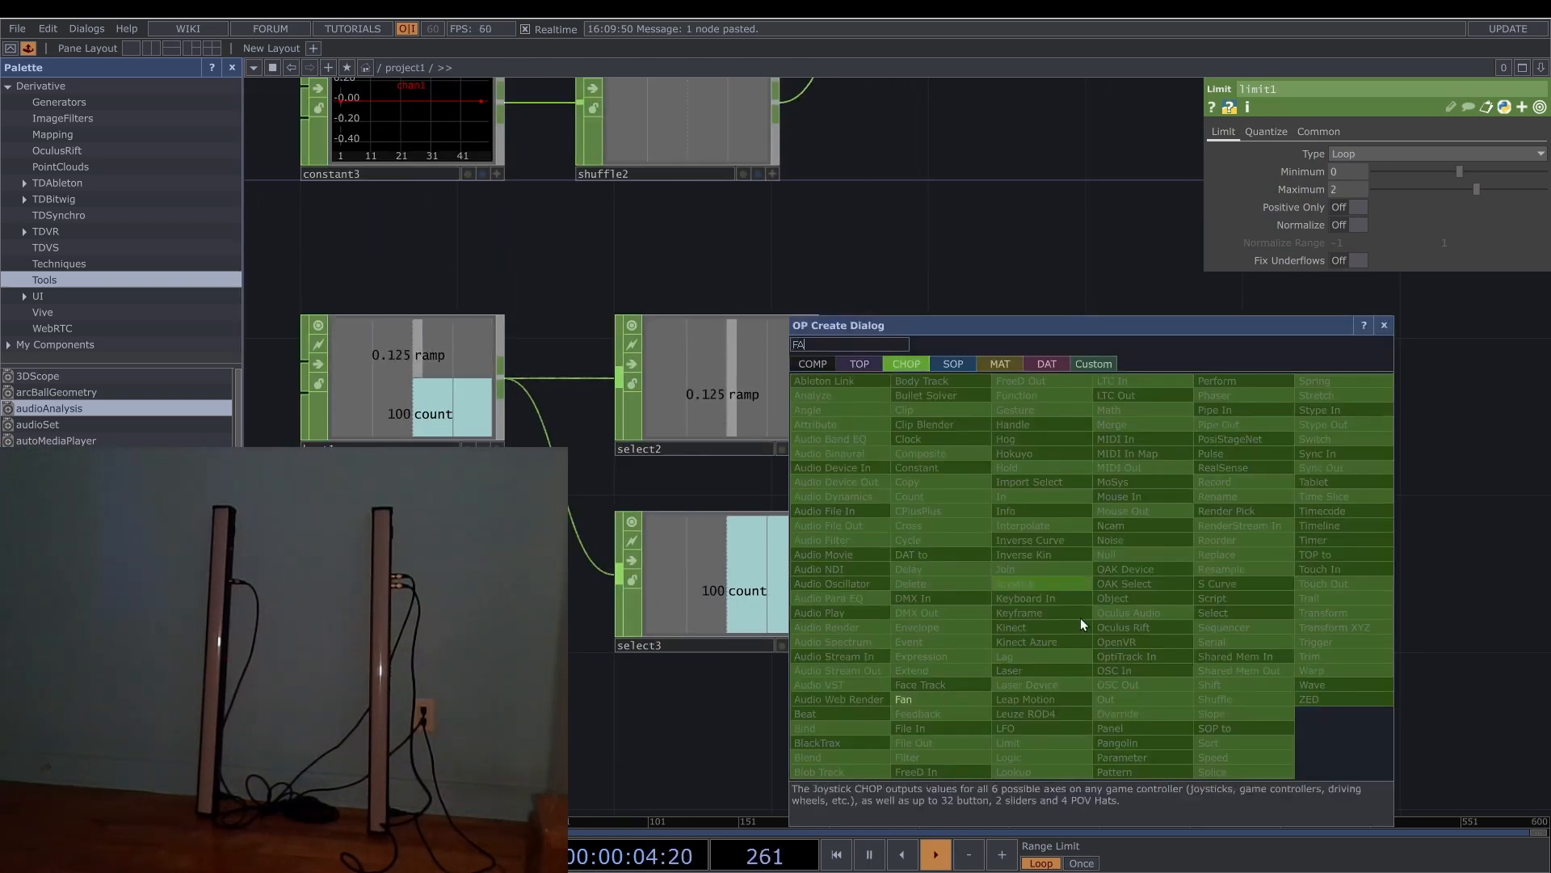
click(903, 699)
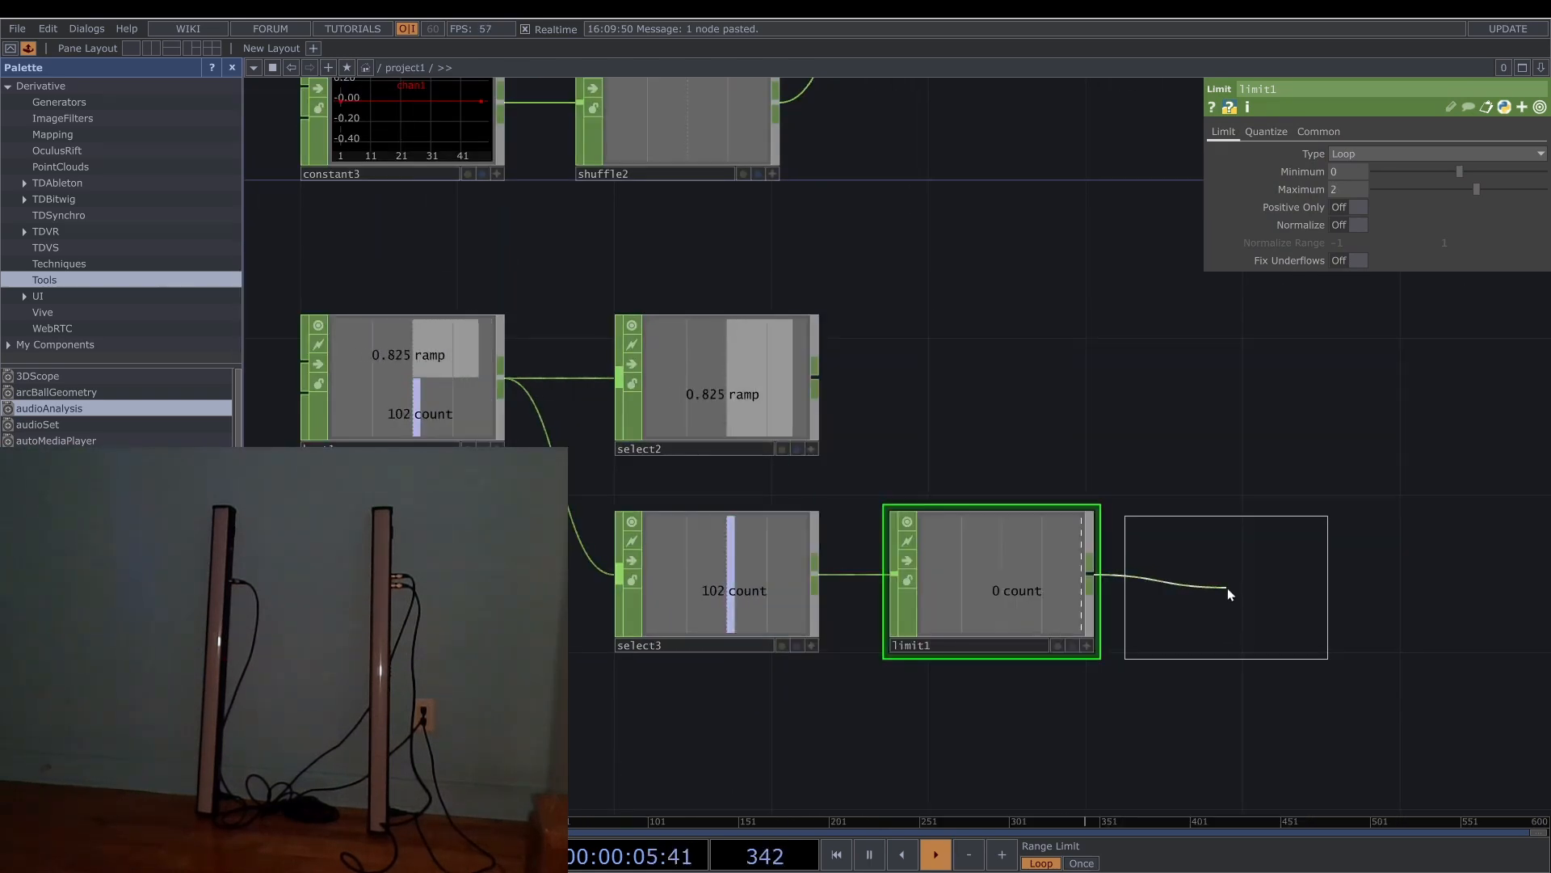
click(1228, 588)
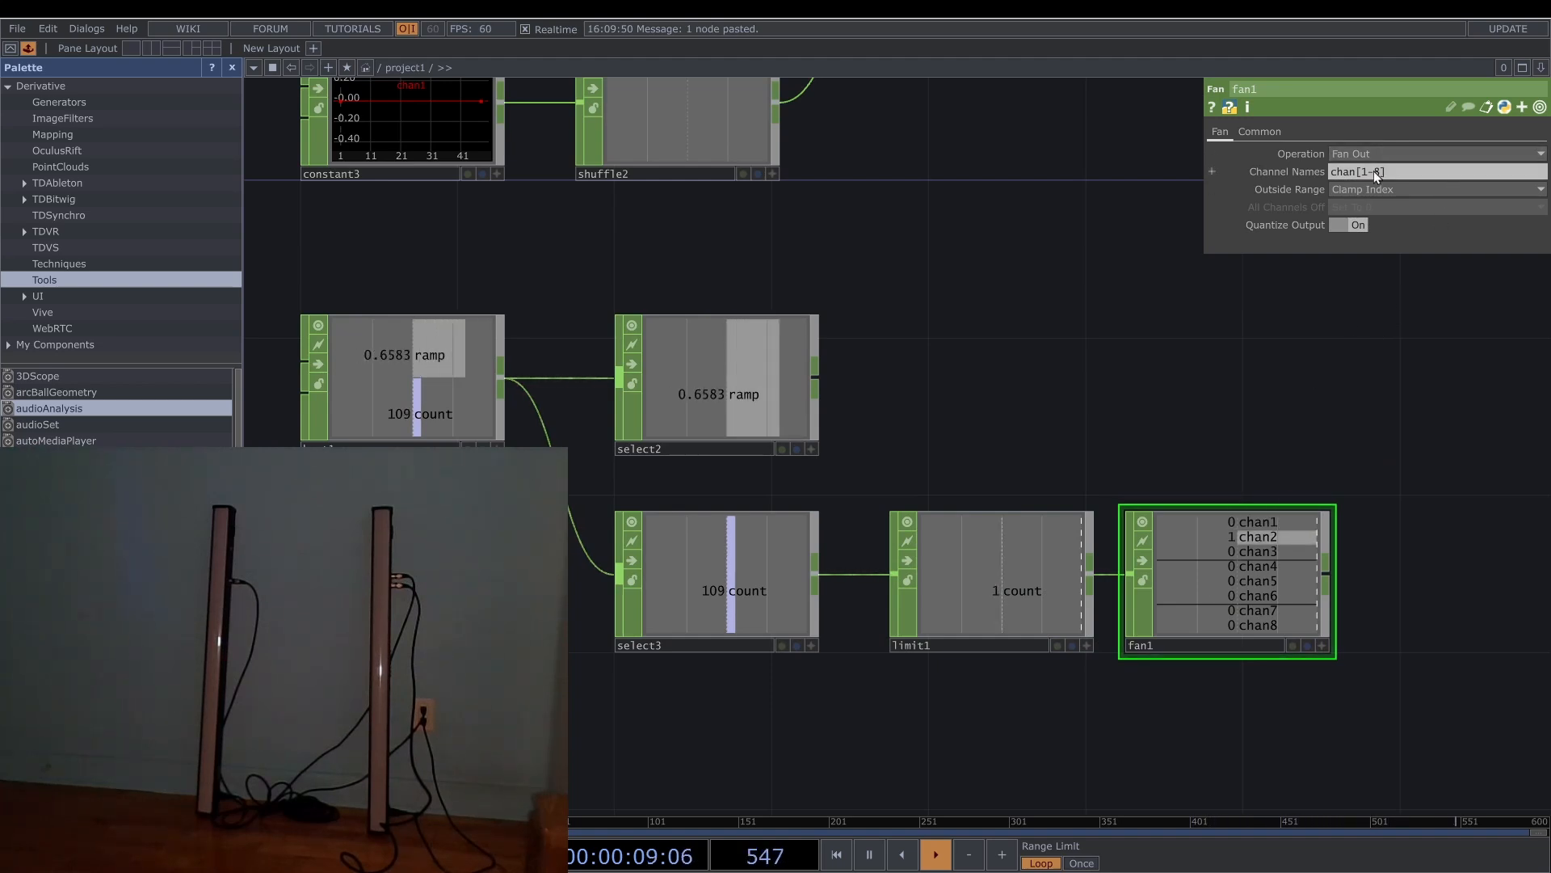
Set the Fan CHOP's channel names to chan[1-2] so it outputs one channel per light bar.
click(1380, 172)
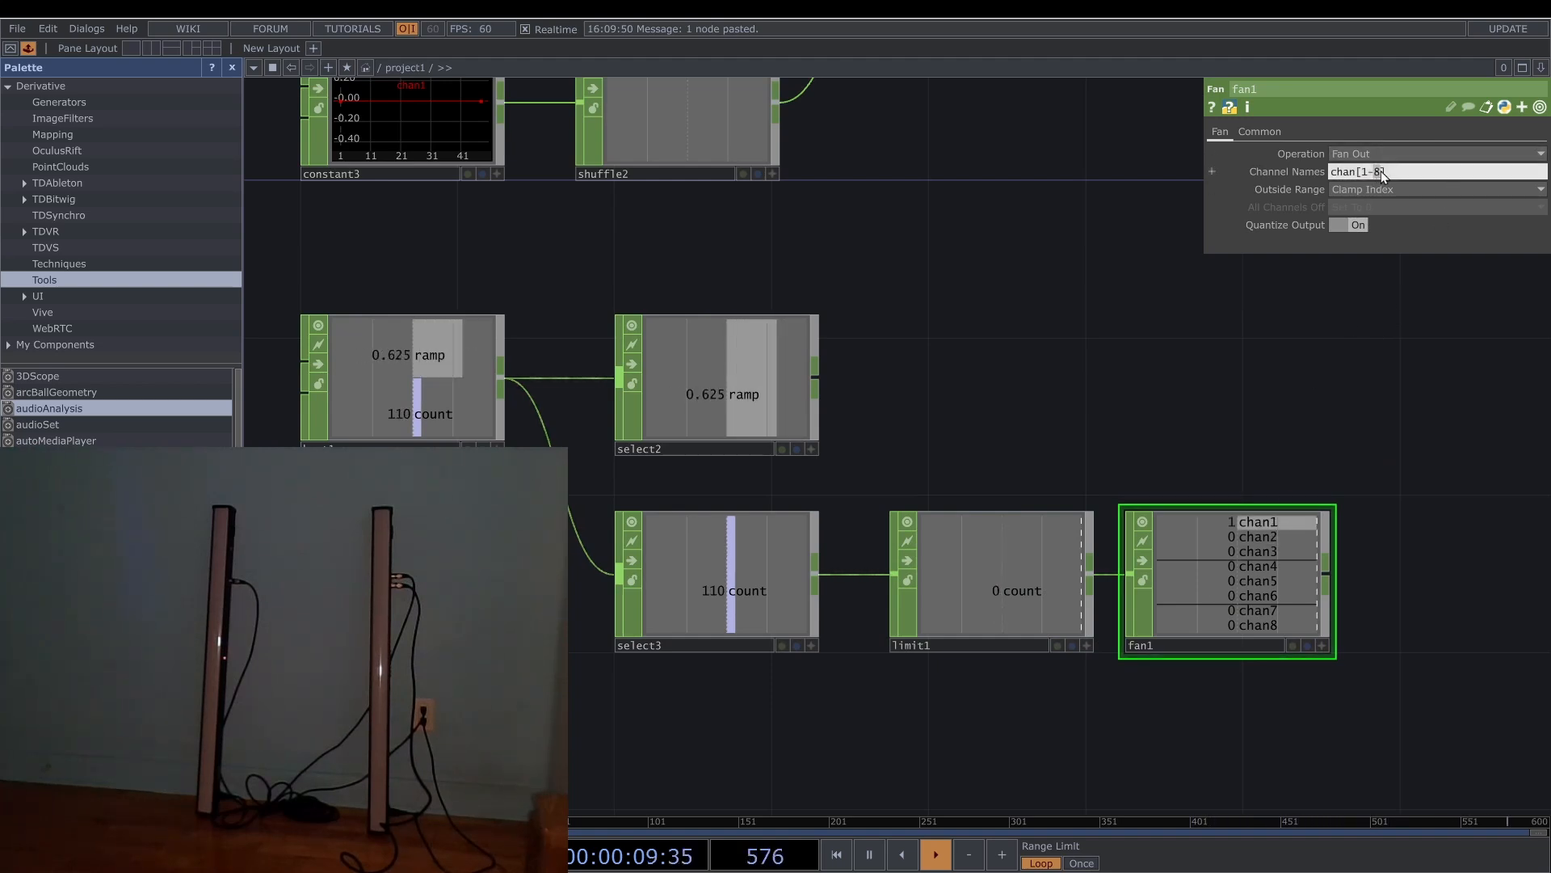
key(BackSpace)
text(2)
key(Return)
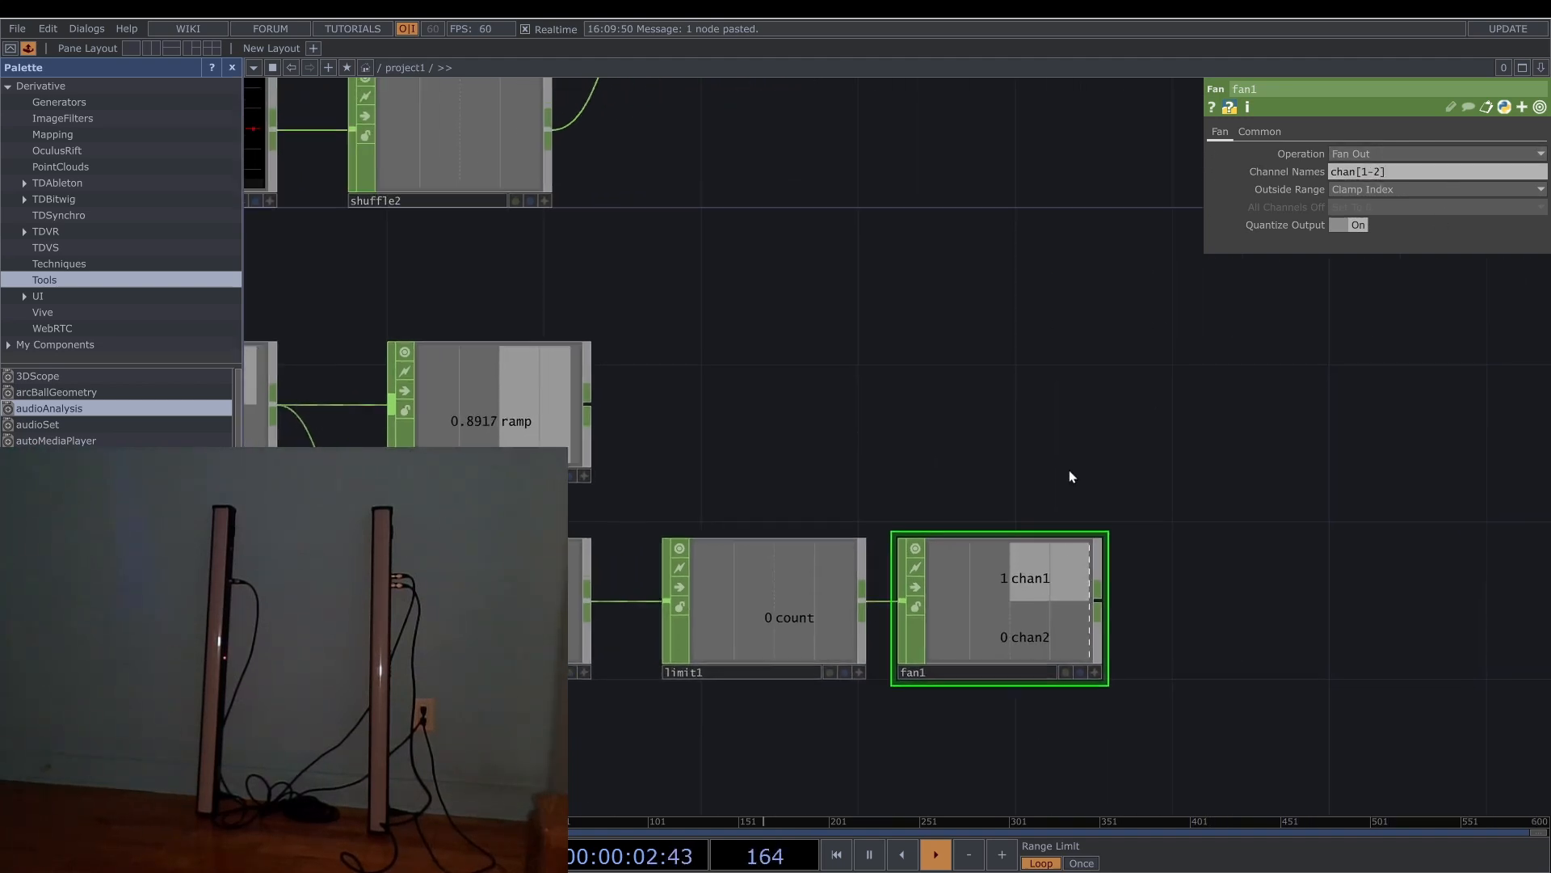
Append a Math CHOP to the output of fan1.
drag(1069, 471, 1018, 476)
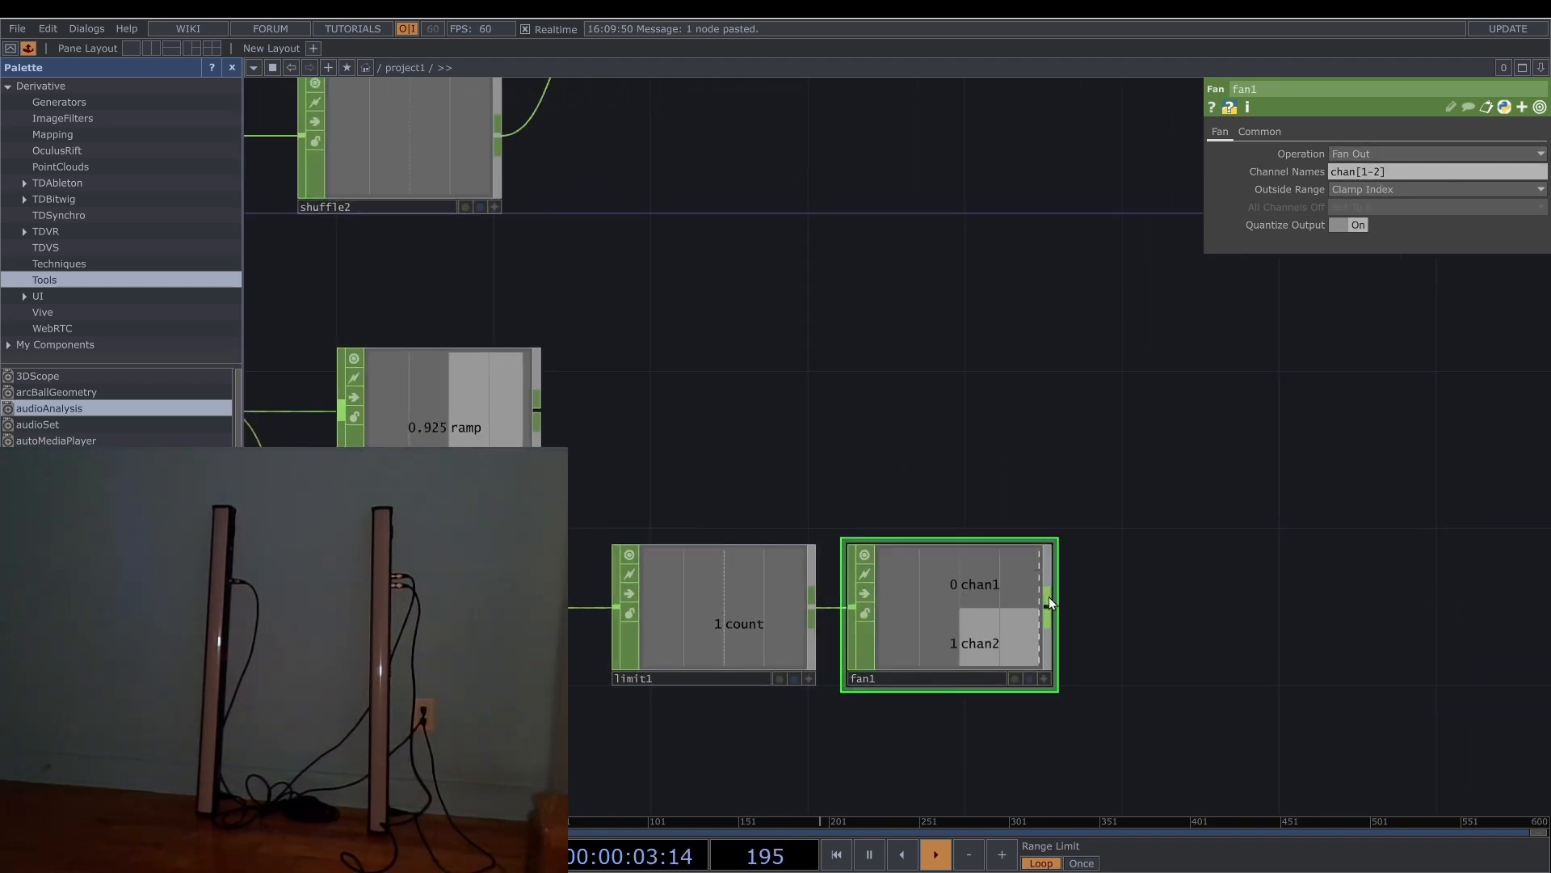
right_click(1048, 596)
text(M)
text(A)
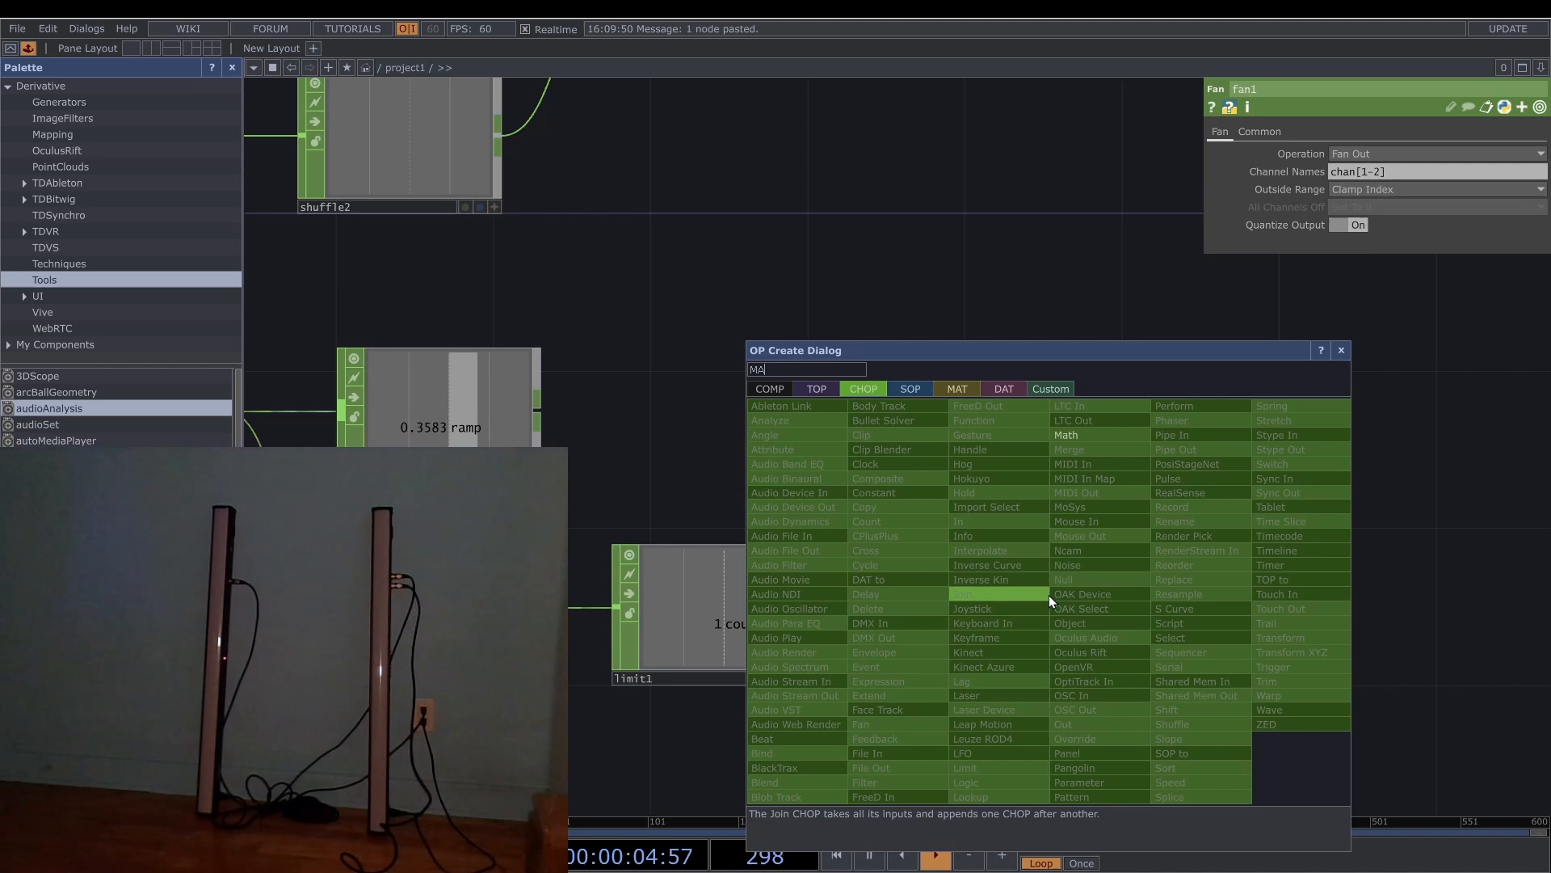
key(Return)
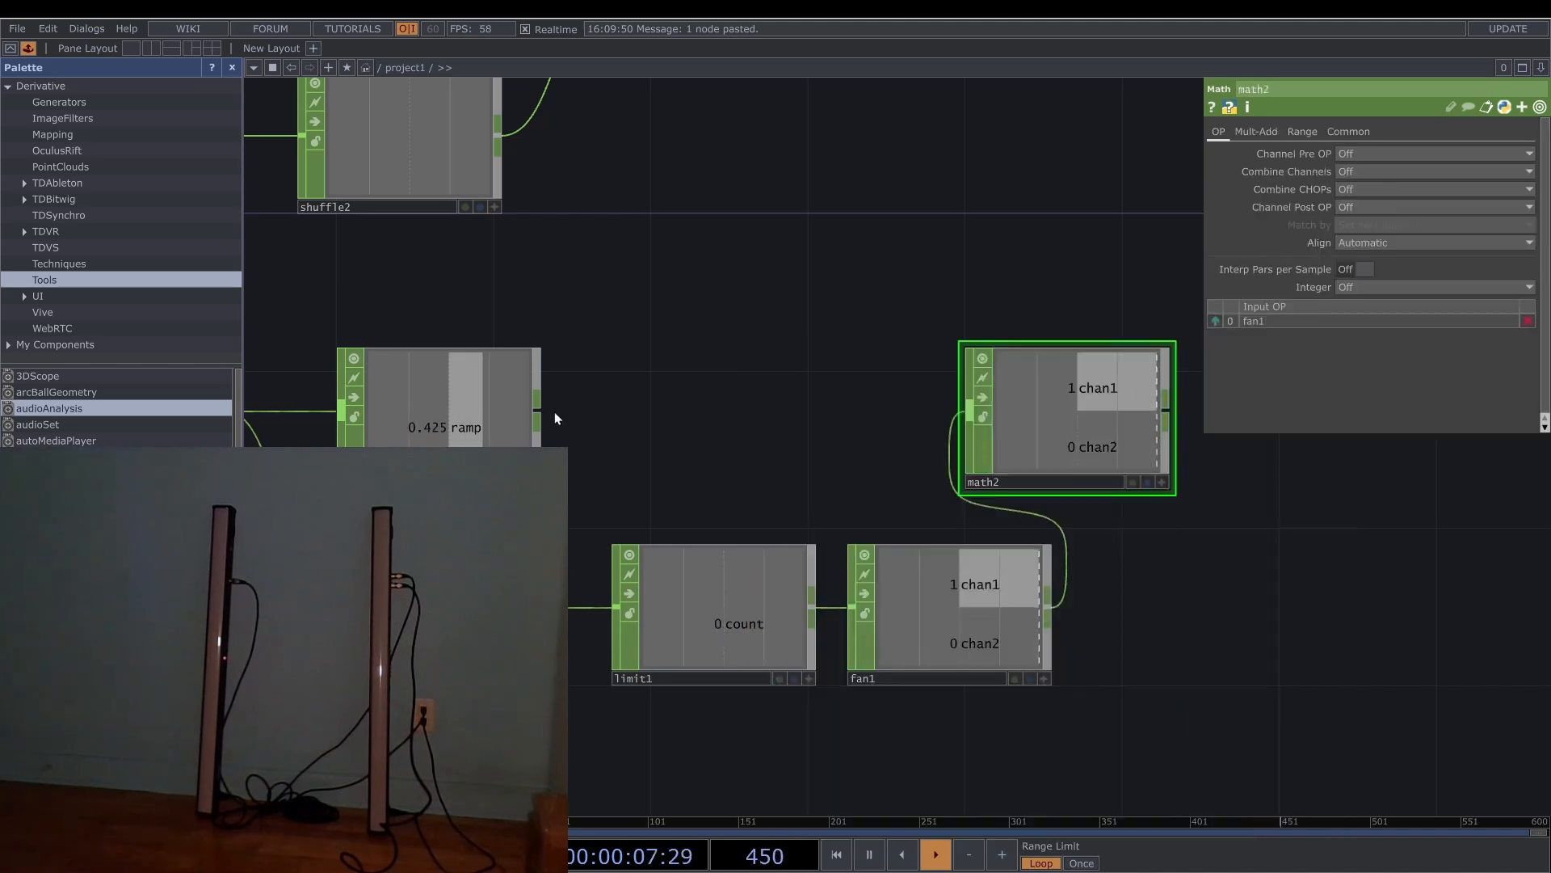
Wire the ramp Select CHOP into the Math CHOP as its second input and set Combine CHOPs to Multiply.
drag(538, 412, 965, 416)
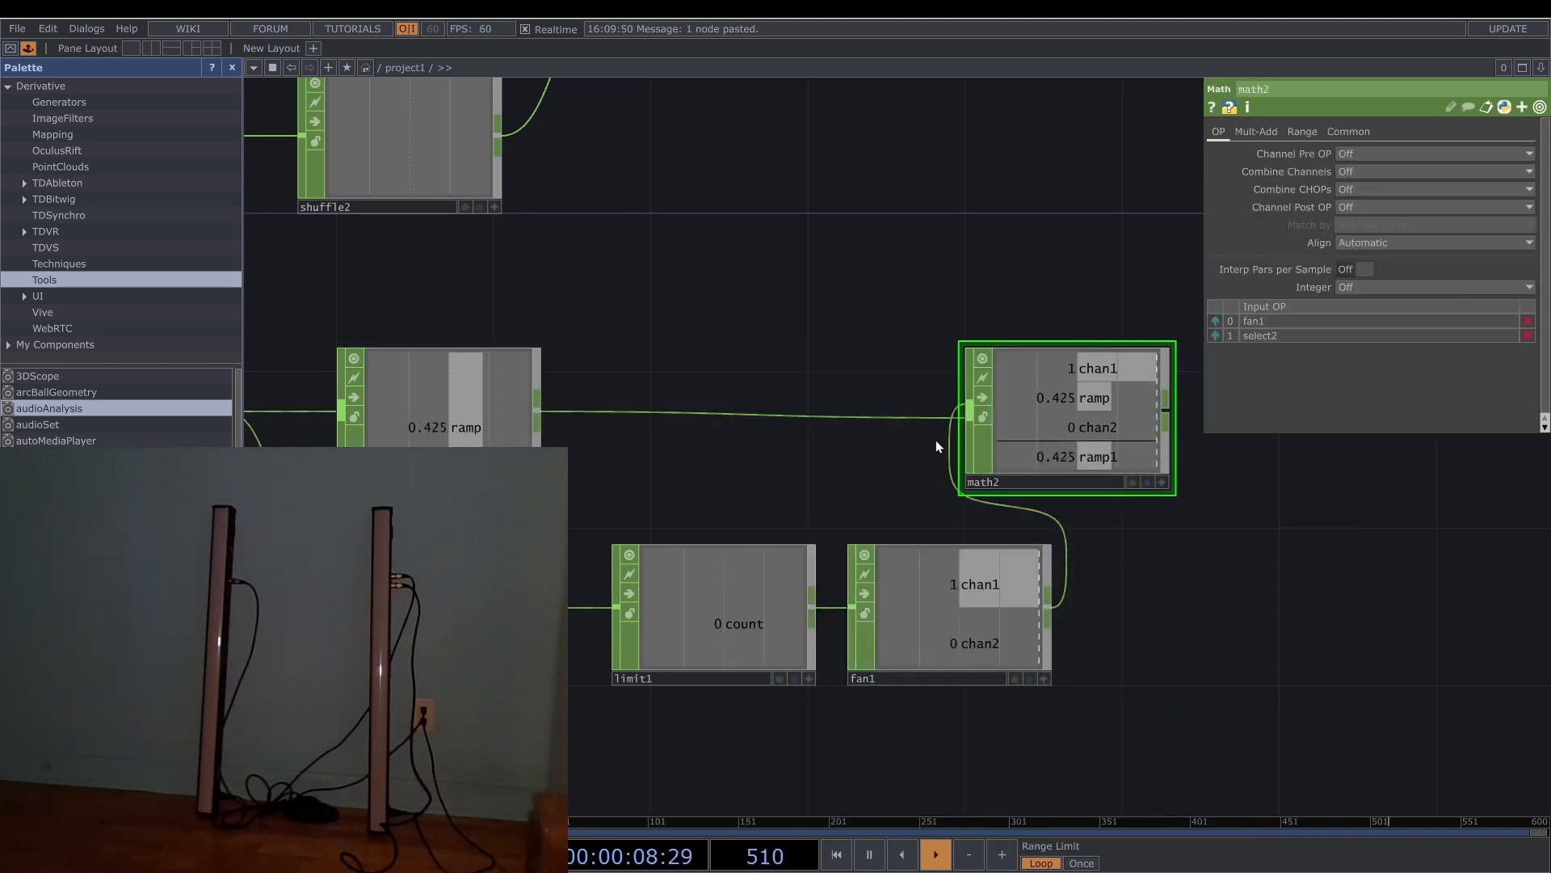
click(1349, 188)
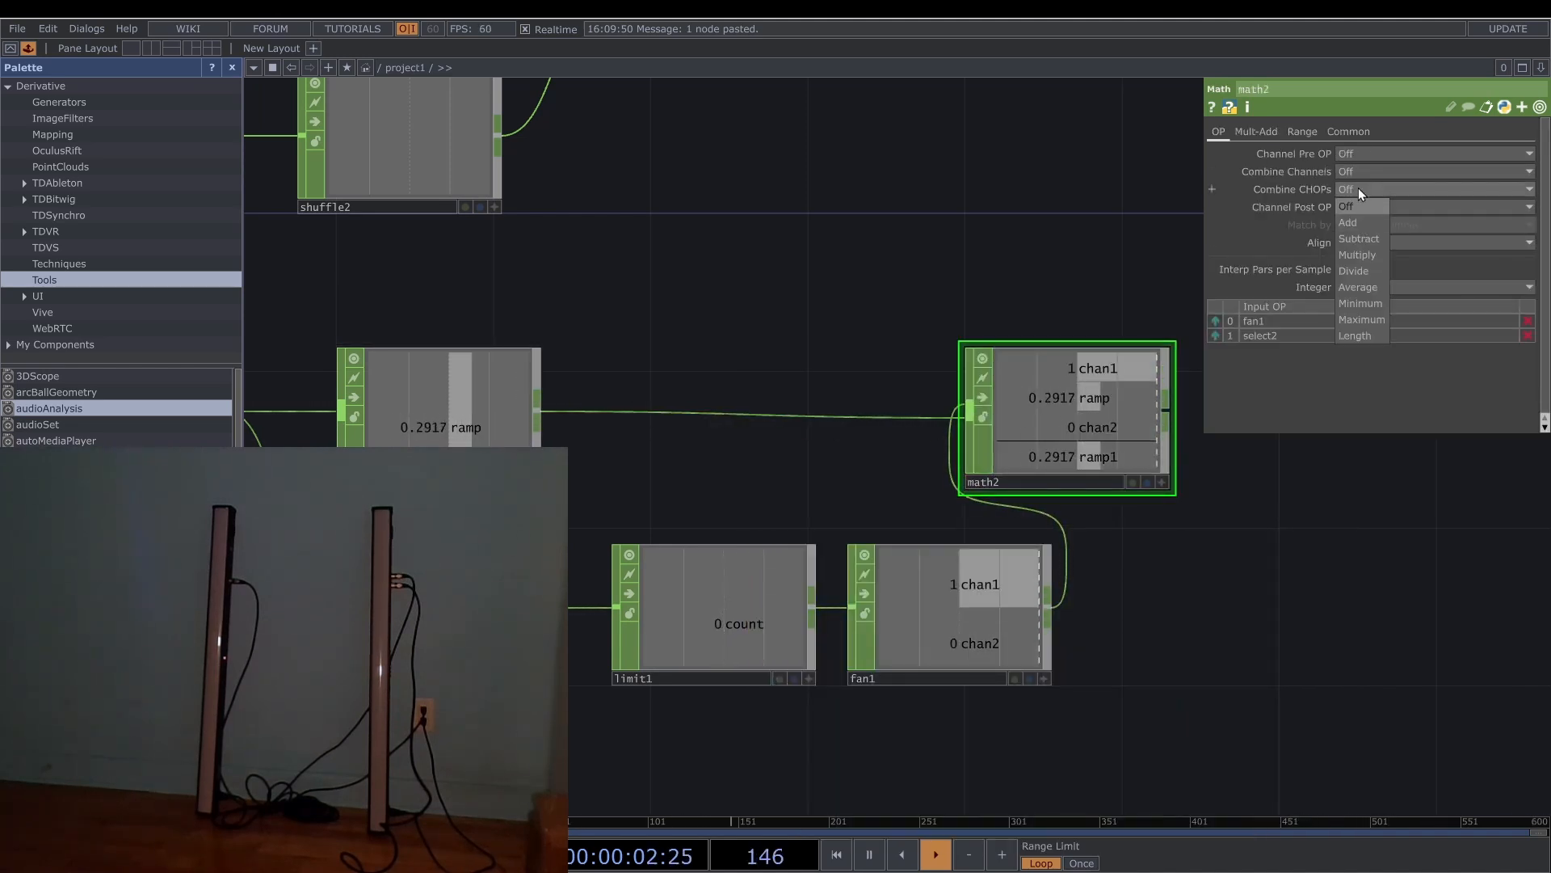
click(1368, 254)
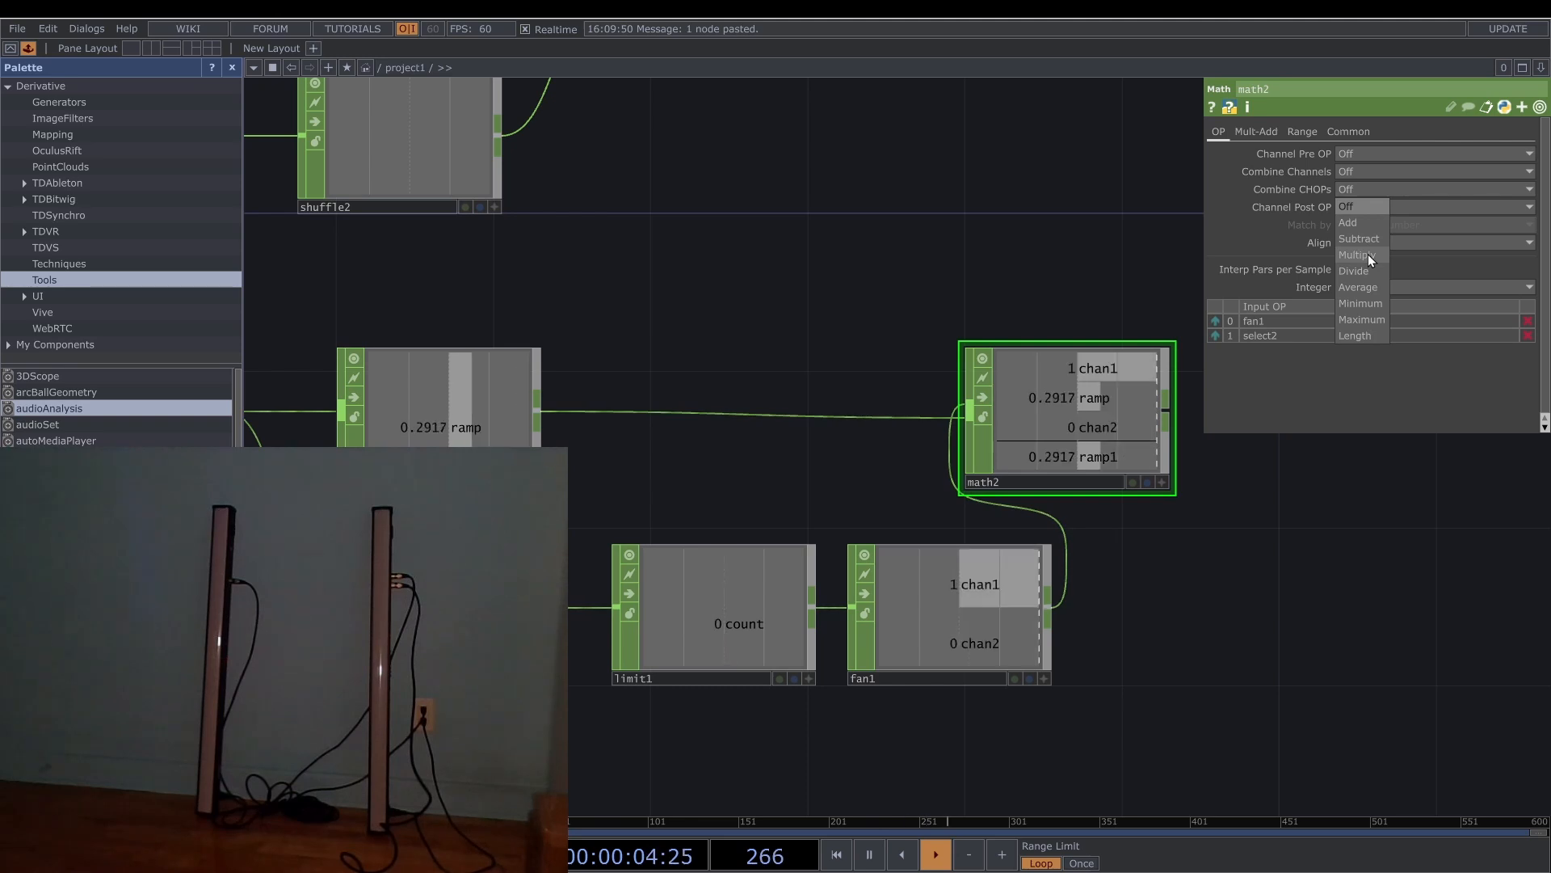
Append a Null CHOP to the output of math2.
scroll(968, 387, down, 2)
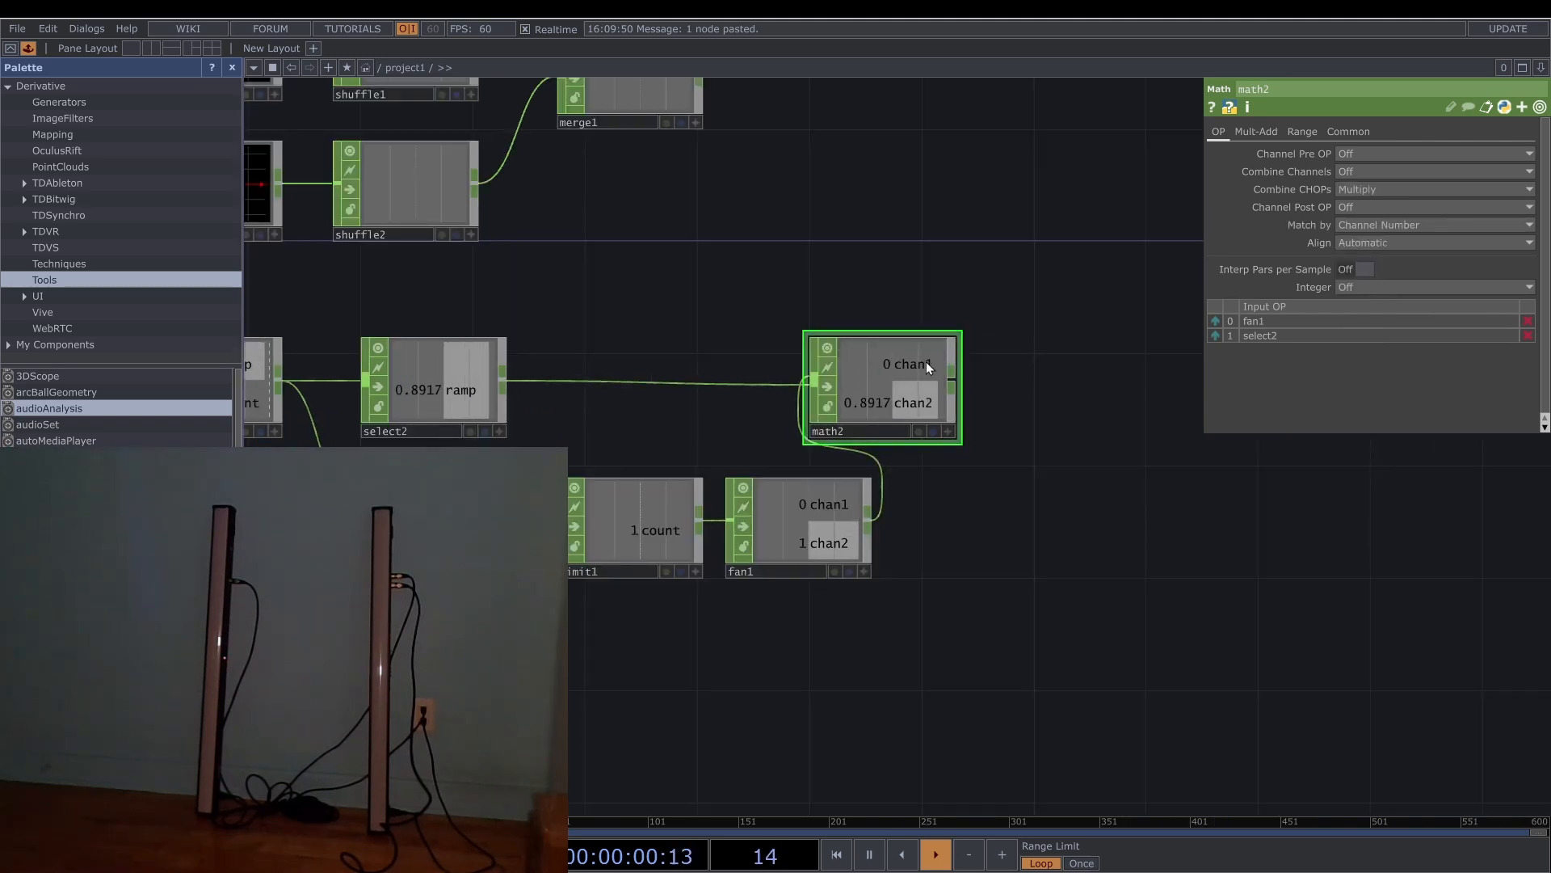
right_click(955, 380)
click(1000, 363)
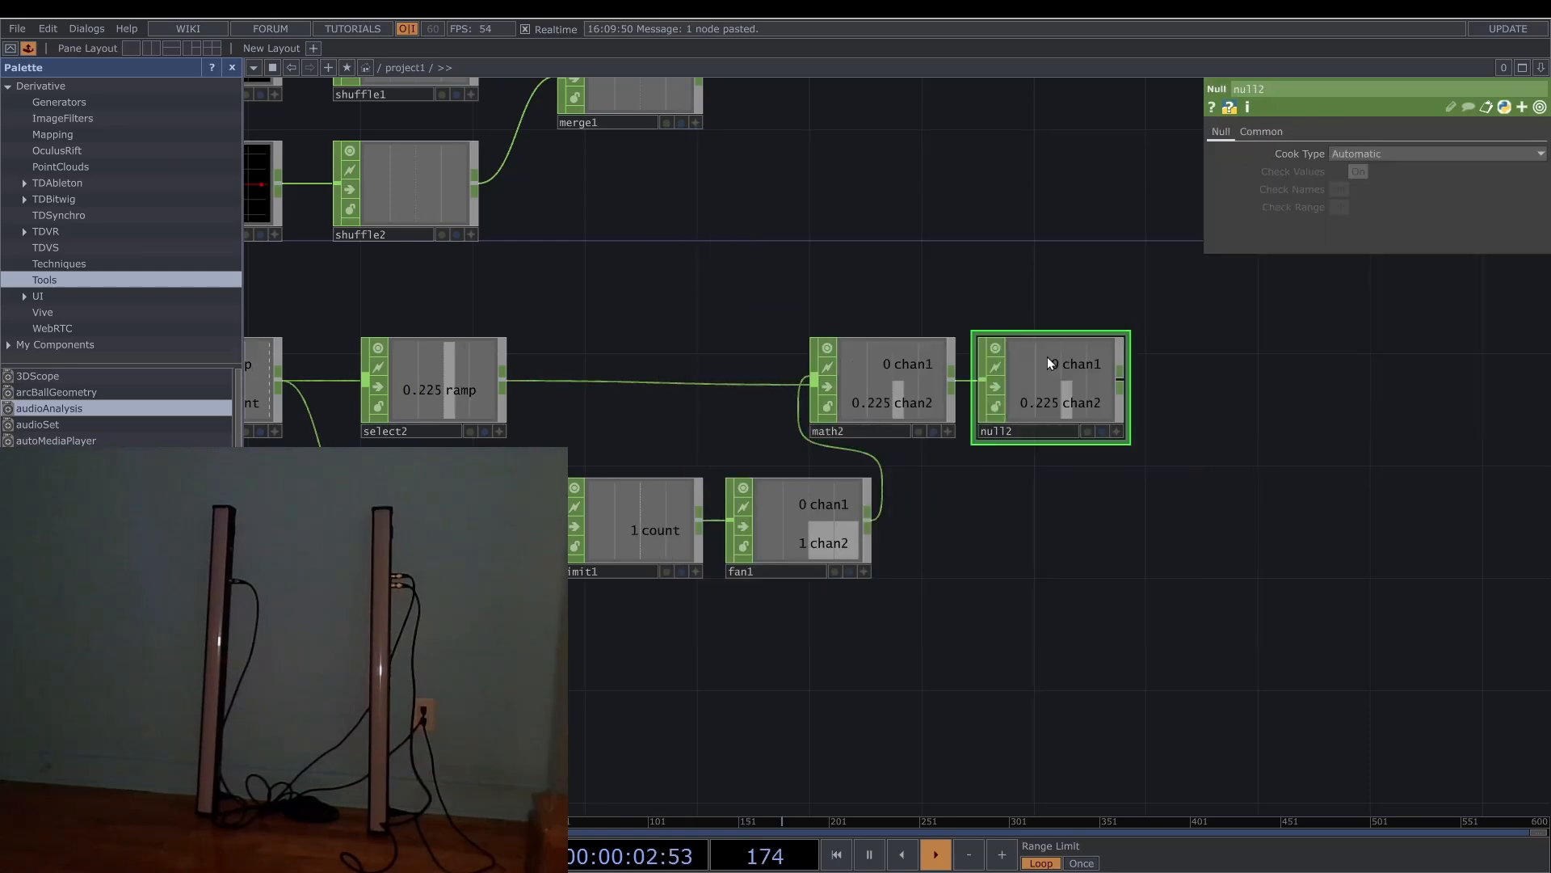
Export chan1 of null2 to the value of chan1 in constant2.
key(h)
click(558, 338)
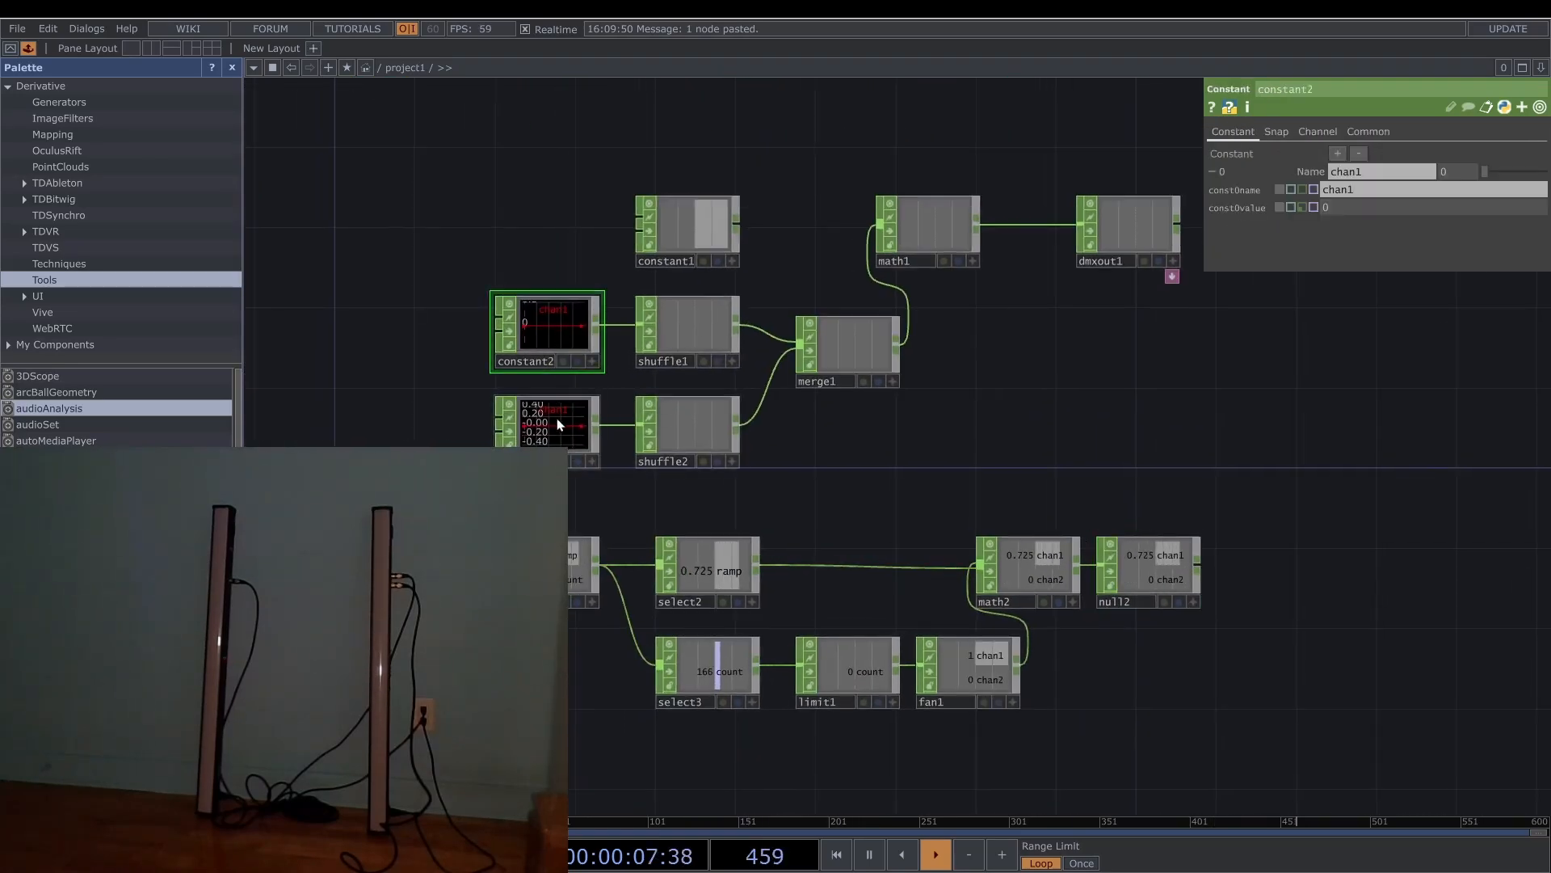
scroll(1180, 588, up, 3)
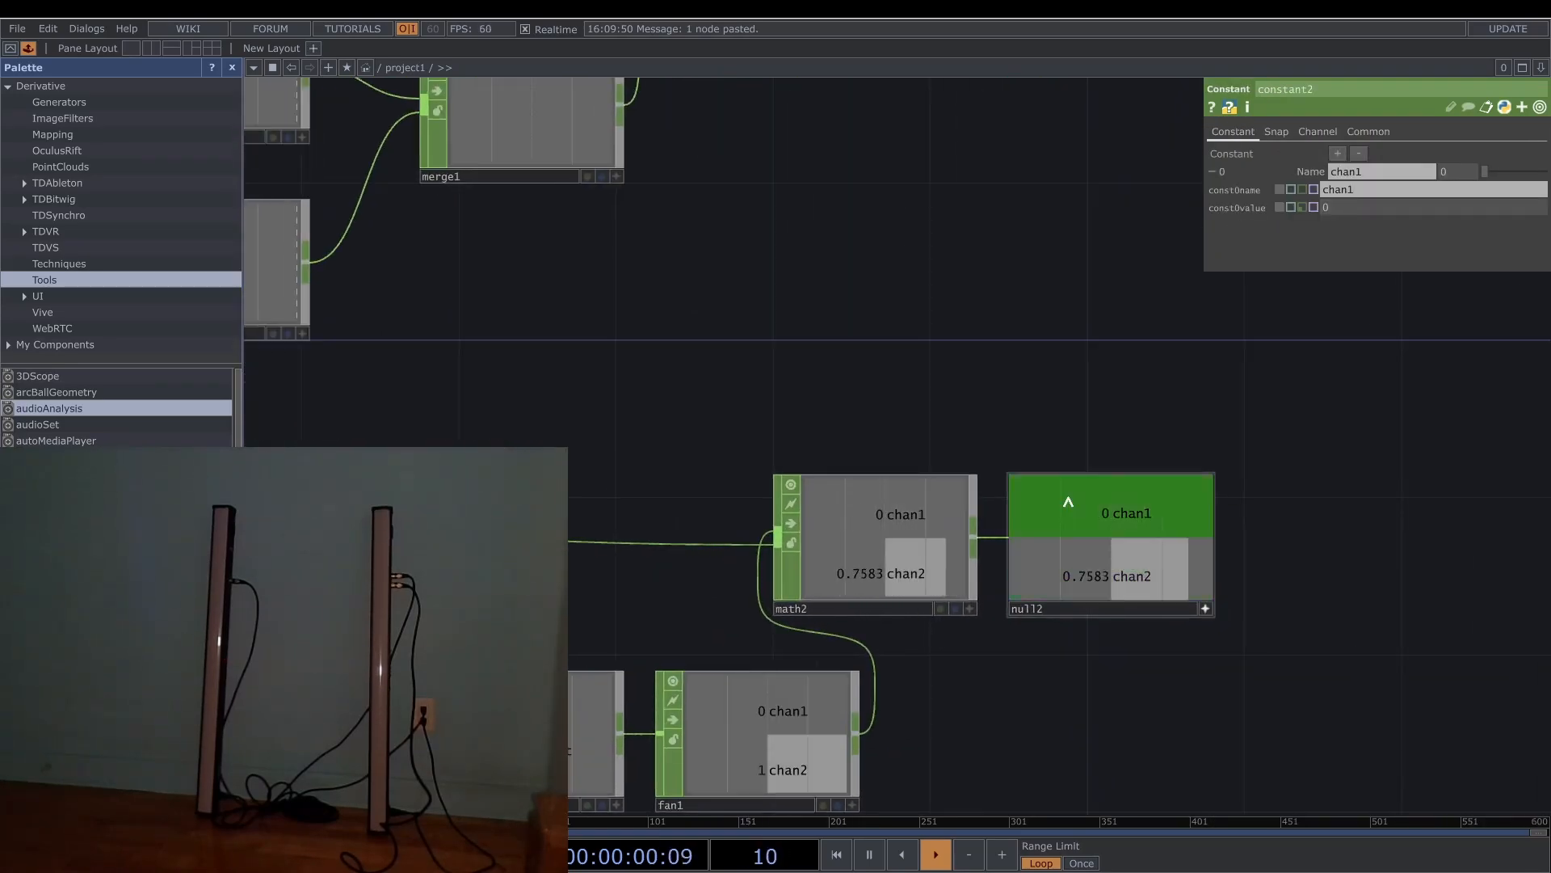
scroll(886, 331, down, 3)
drag(984, 418, 1458, 172)
click(1453, 158)
Export chan2 of null2 to the value of chan1 in constant3.
click(395, 299)
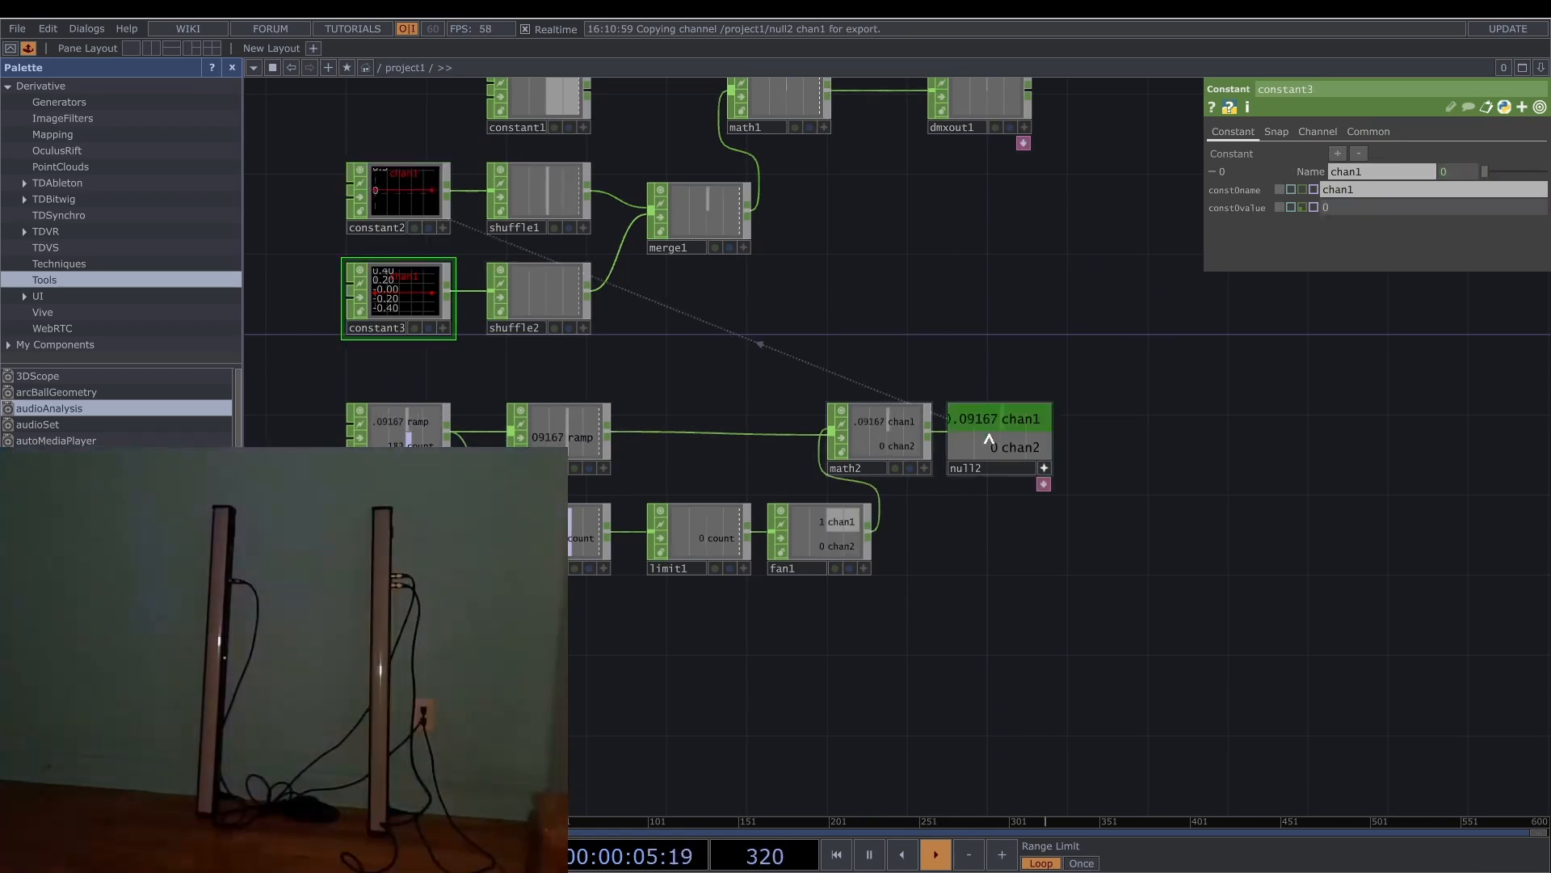
drag(1010, 446, 1454, 173)
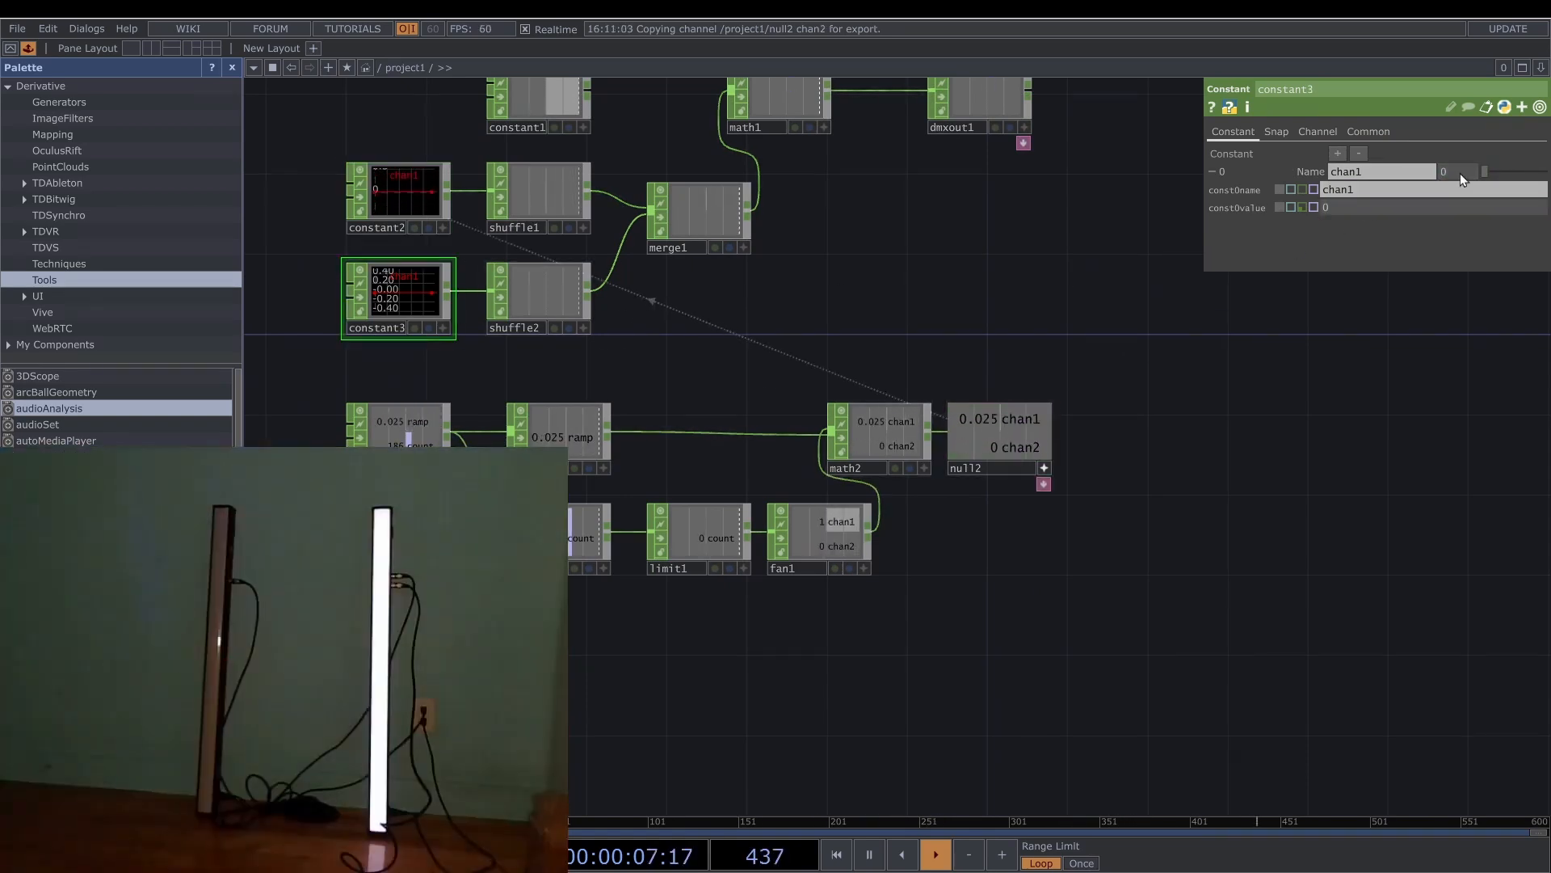
click(1461, 173)
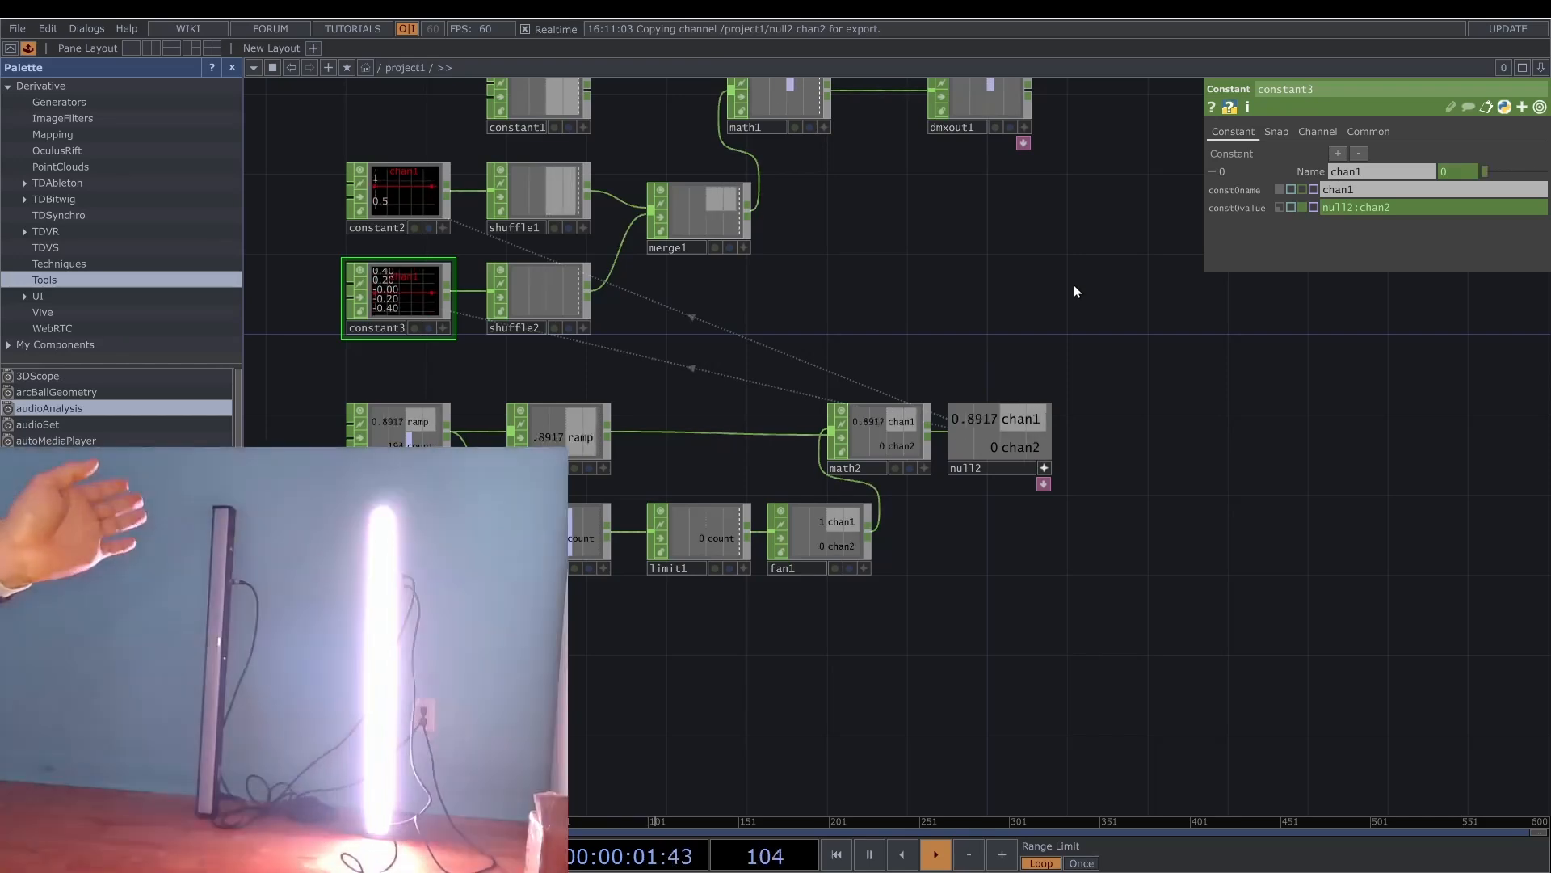